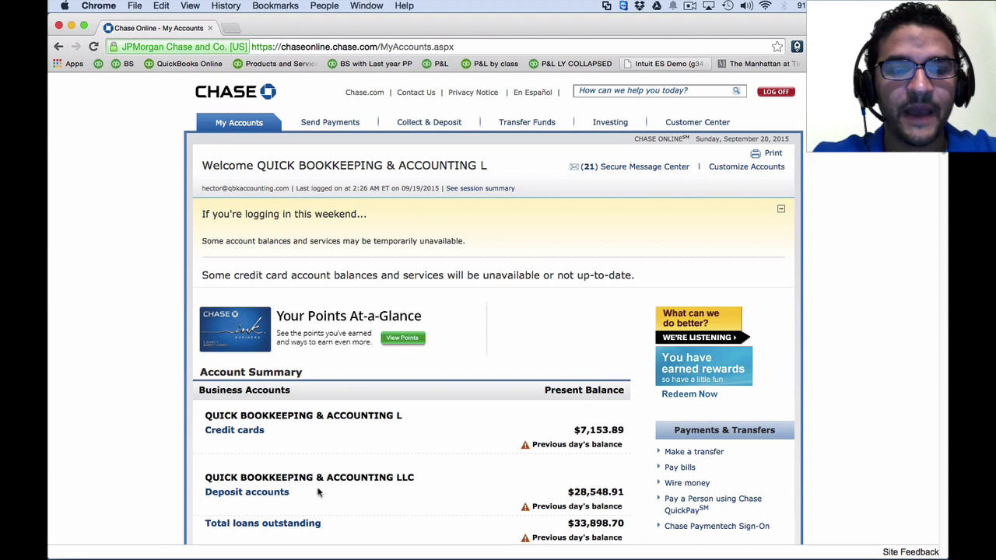
Open the BUSINESSSELECT CHKG (...5150) deposit account's activity and choose Download account activity.
{"action": "left_click", "coordinate": [269, 496]}
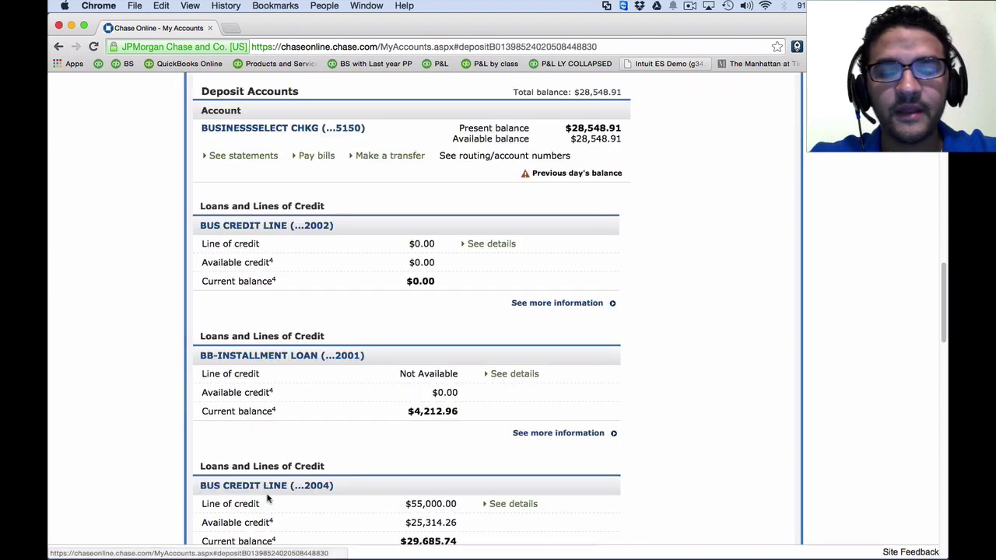
{"action": "left_click", "coordinate": [289, 129]}
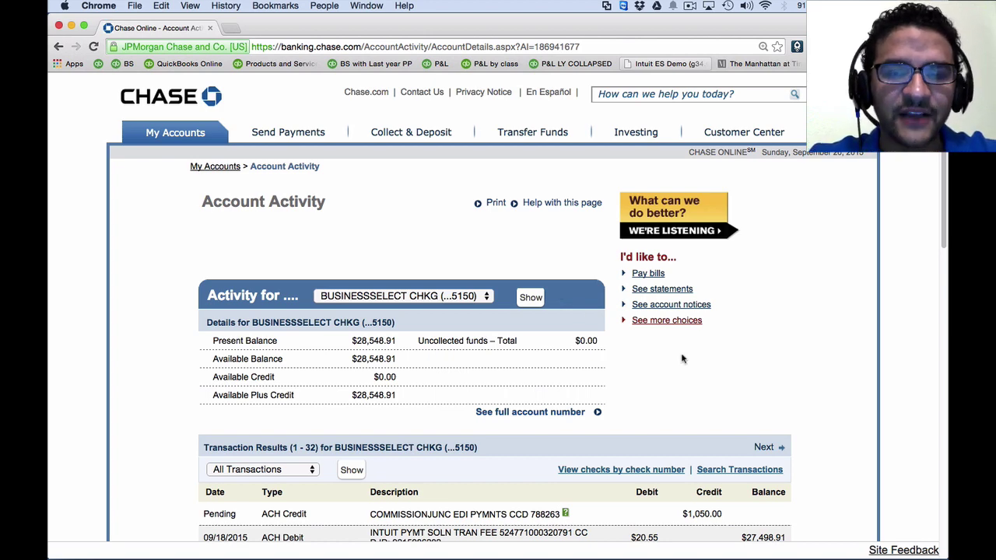
{"action": "left_click", "coordinate": [667, 321]}
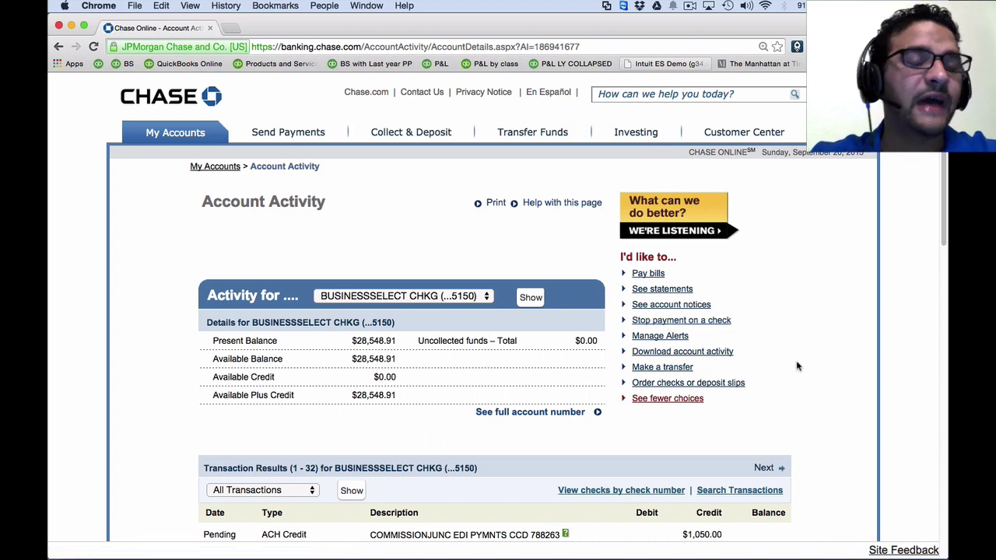
{"action": "left_click_drag", "start_coordinate": [737, 354], "coordinate": [665, 356]}
{"action": "left_click", "coordinate": [749, 358]}
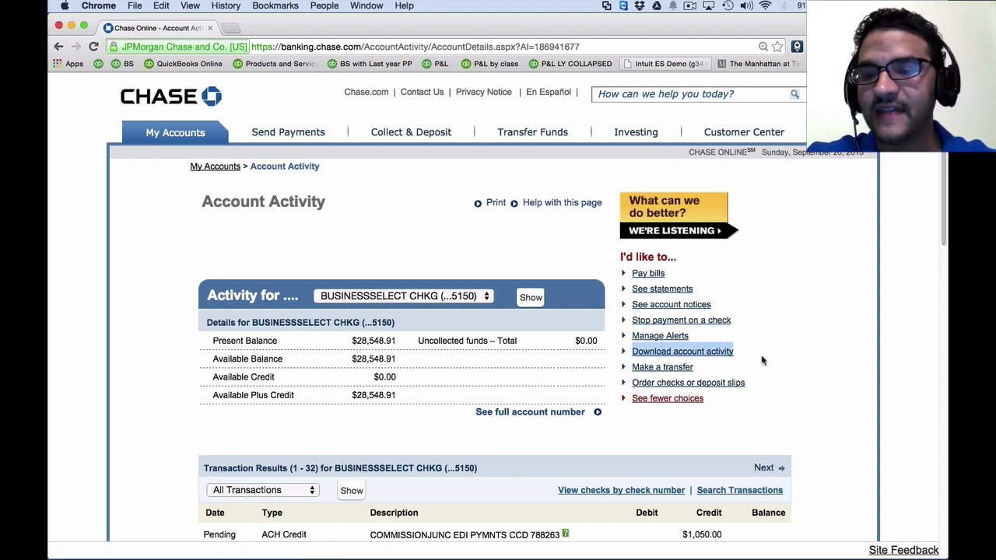
{"action": "left_click", "coordinate": [698, 354]}
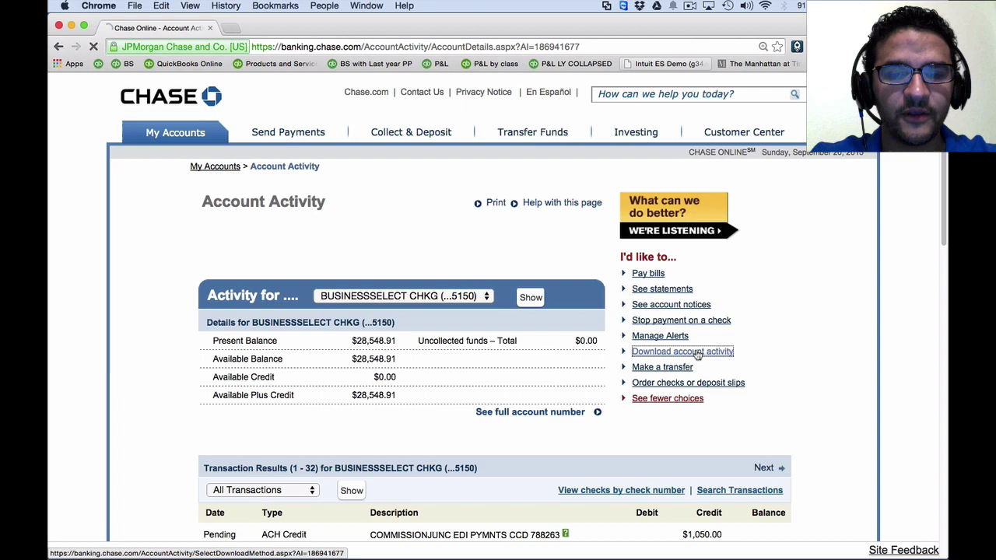
Keep the free Download Now method and continue to the download form.
{"action": "scroll", "coordinate": [607, 348], "scroll_direction": "down", "scroll_amount": 2}
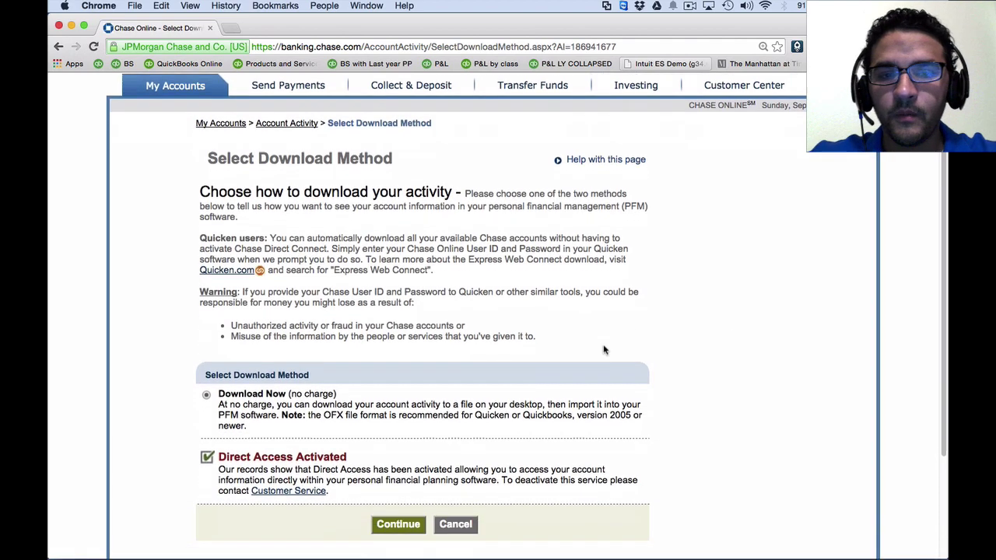
{"action": "scroll", "coordinate": [604, 349], "scroll_direction": "up", "scroll_amount": 1}
{"action": "scroll", "coordinate": [604, 350], "scroll_direction": "down", "scroll_amount": 2}
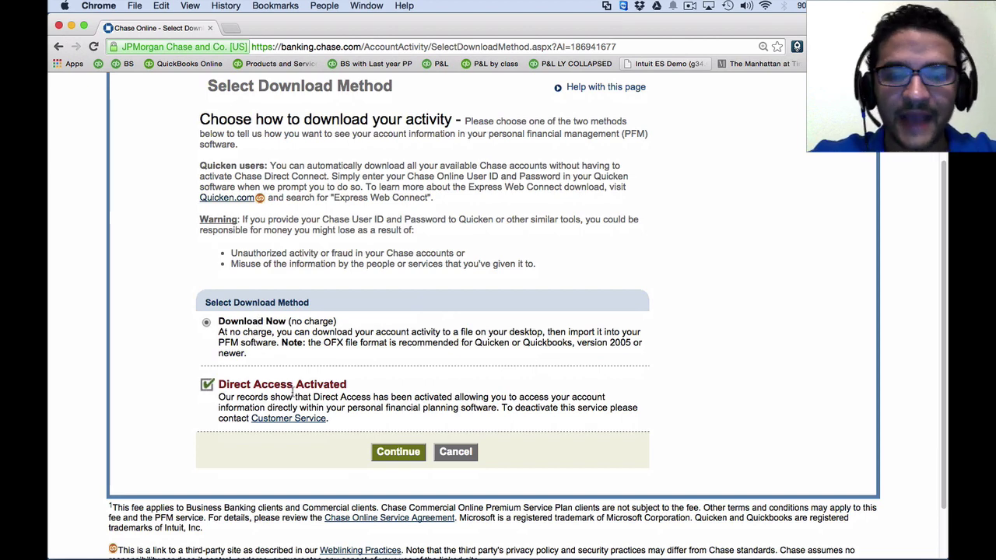
{"action": "left_click", "coordinate": [393, 458]}
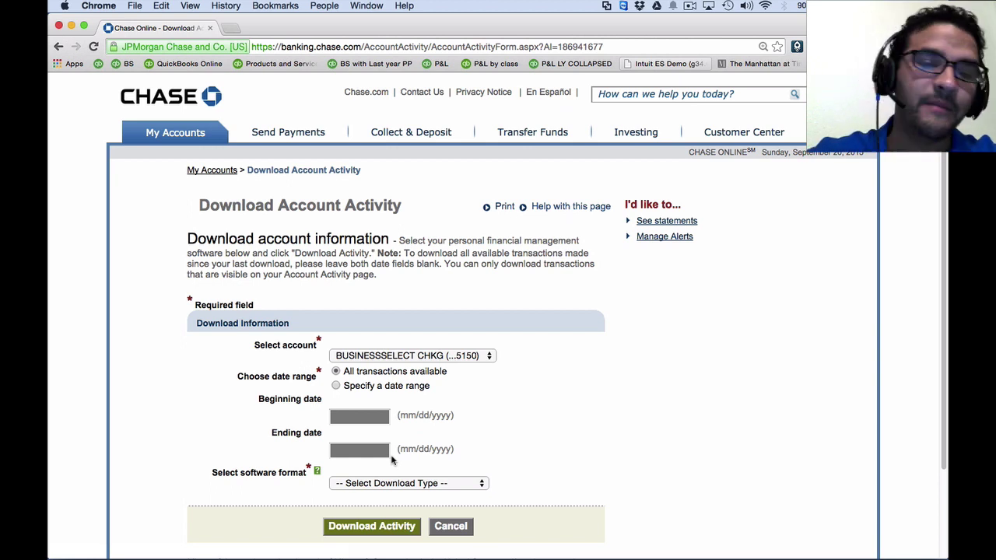
Keep BUSINESSSELECT CHKG (...5150) as the download account and list the software formats.
{"action": "left_click", "coordinate": [437, 358]}
{"action": "left_click", "coordinate": [436, 358]}
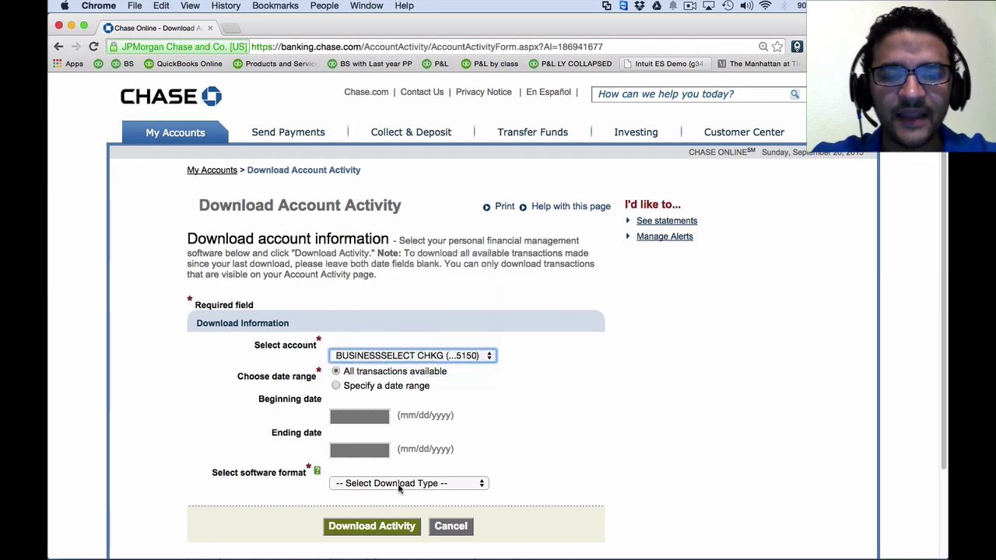
{"action": "scroll", "coordinate": [398, 488], "scroll_direction": "down", "scroll_amount": 2}
{"action": "left_click", "coordinate": [399, 459]}
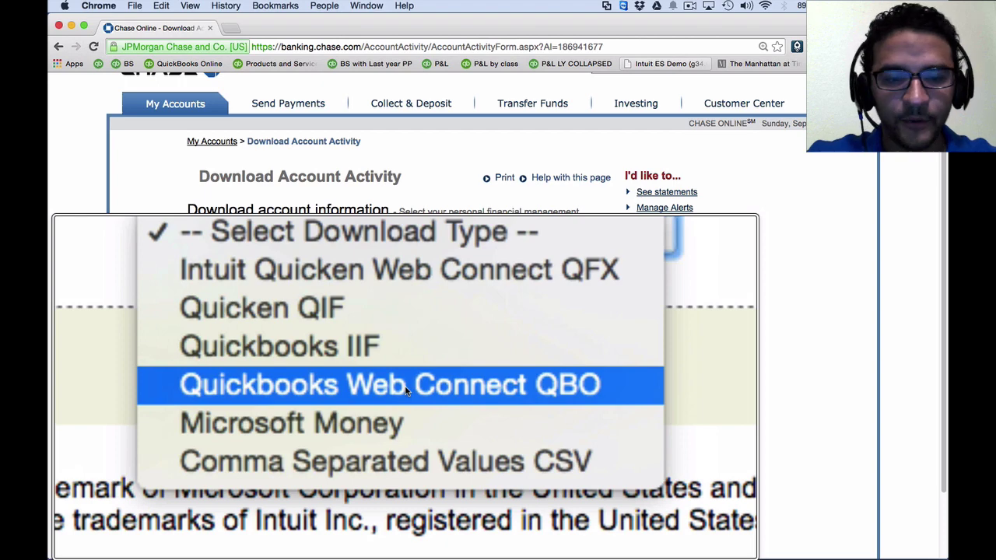
Request a Quickbooks Web Connect QBO download for 09/16/2013 to 09/17/2015, exceeding the 24-month limit.
{"action": "left_click", "coordinate": [404, 385]}
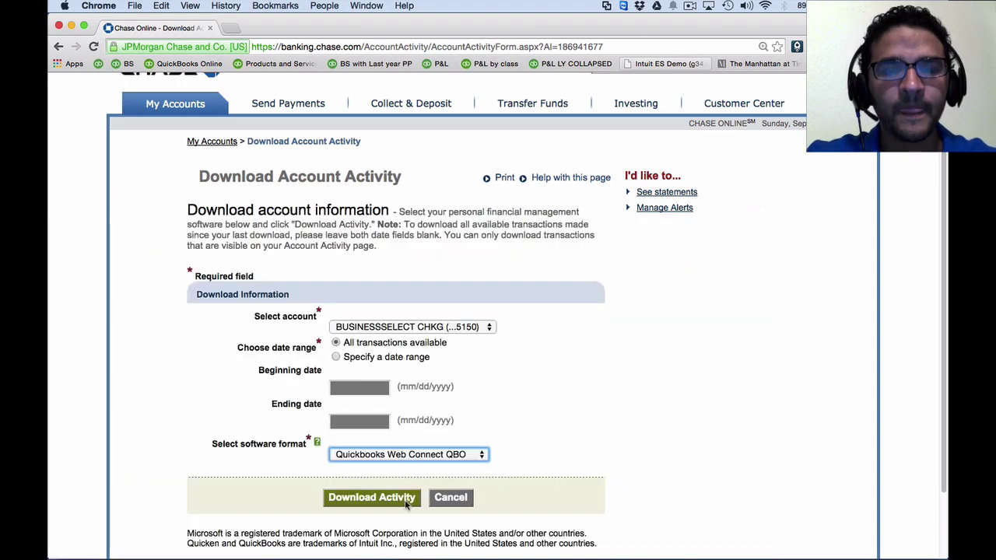
{"action": "left_click", "coordinate": [335, 357]}
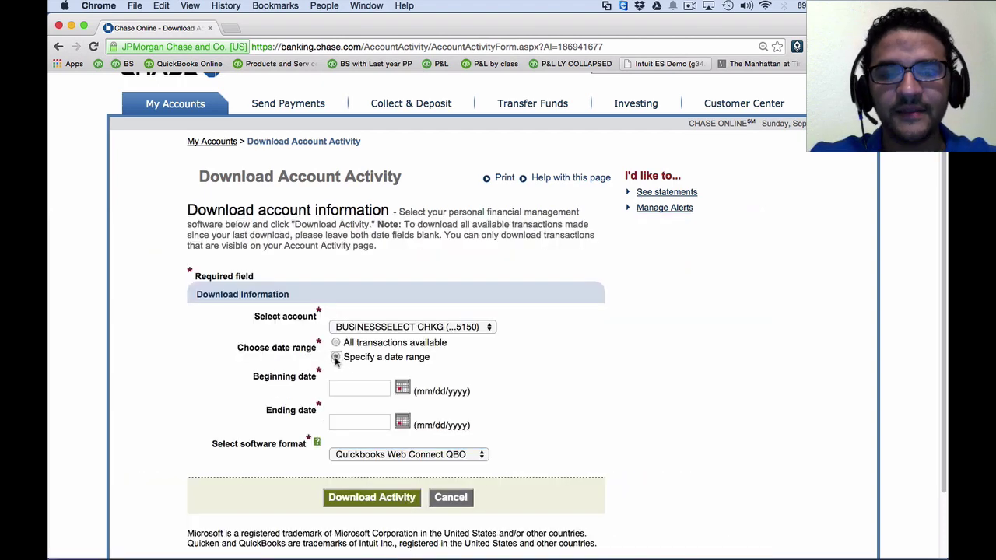
{"action": "scroll", "coordinate": [342, 362], "scroll_direction": "down", "scroll_amount": 1}
{"action": "left_click", "coordinate": [369, 365]}
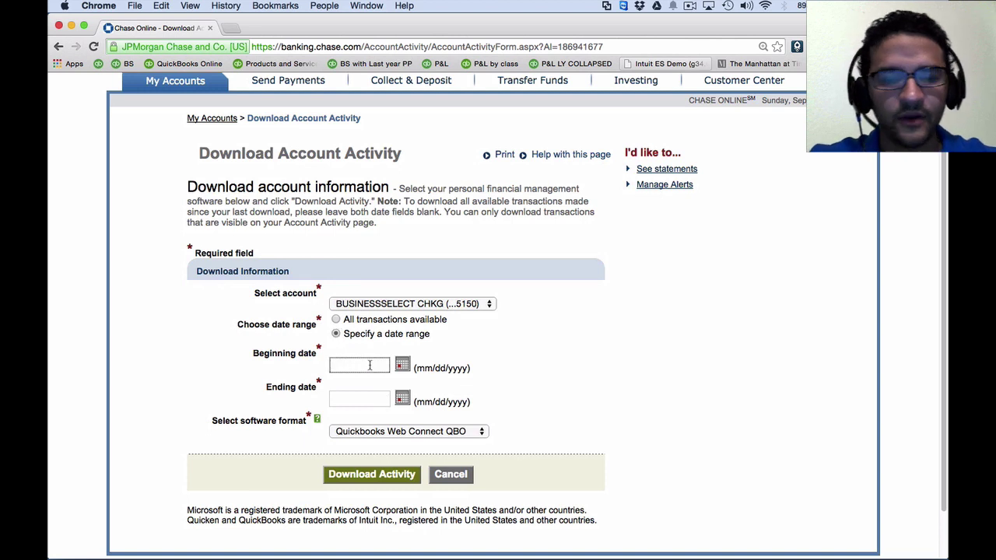
{"action": "type", "text": "09/"}
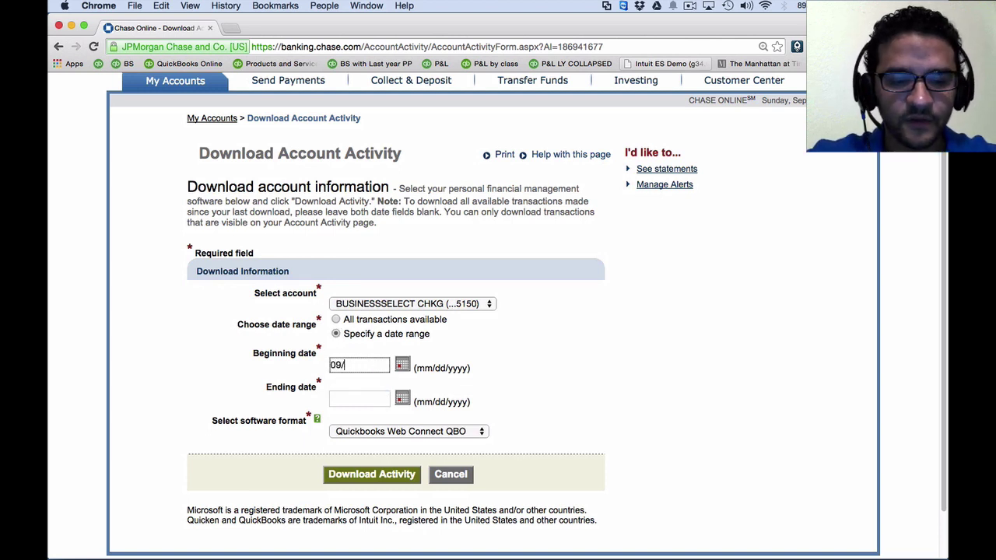
{"action": "type", "text": "16/2013"}
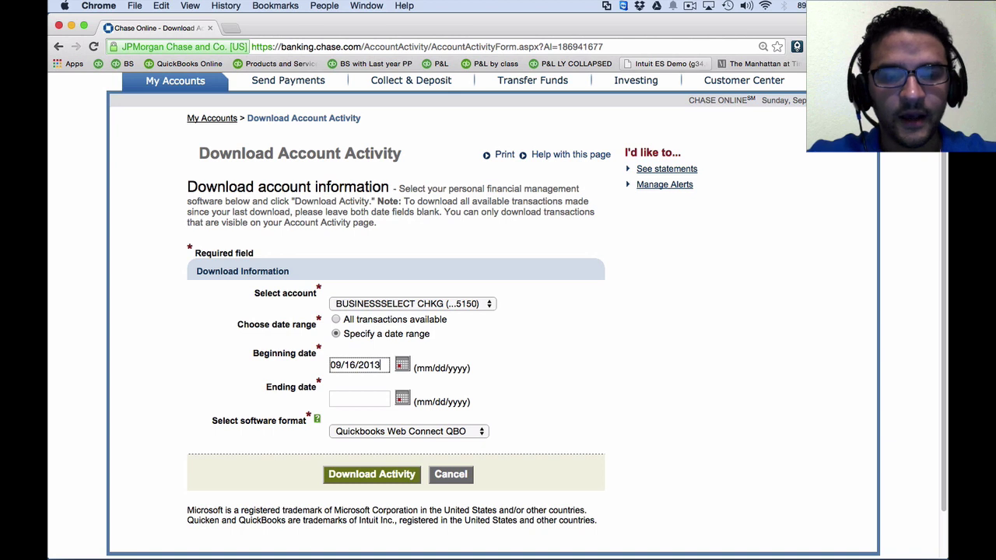
{"action": "key", "text": "Tab"}
{"action": "key", "text": "Tab"}
{"action": "type", "text": "0"}
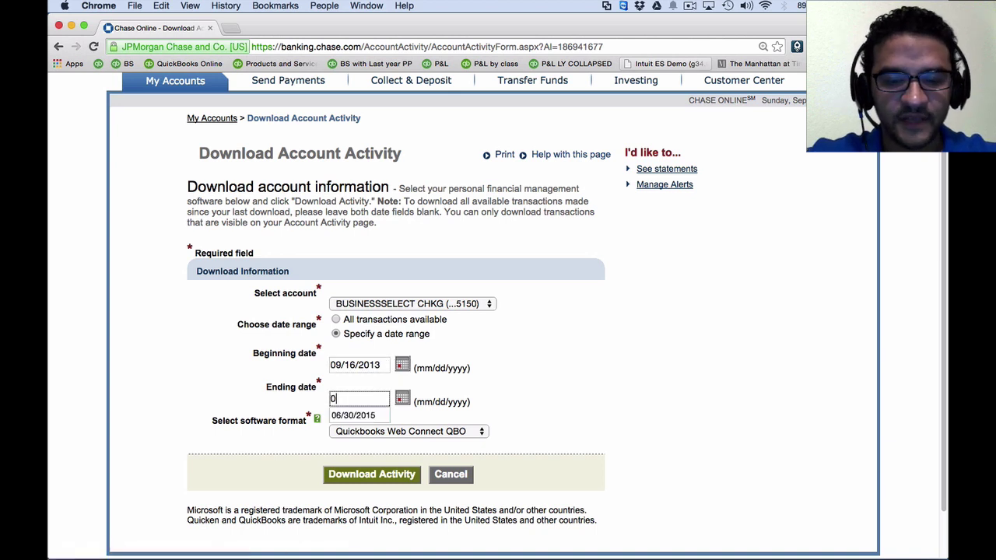
{"action": "type", "text": "9/1"}
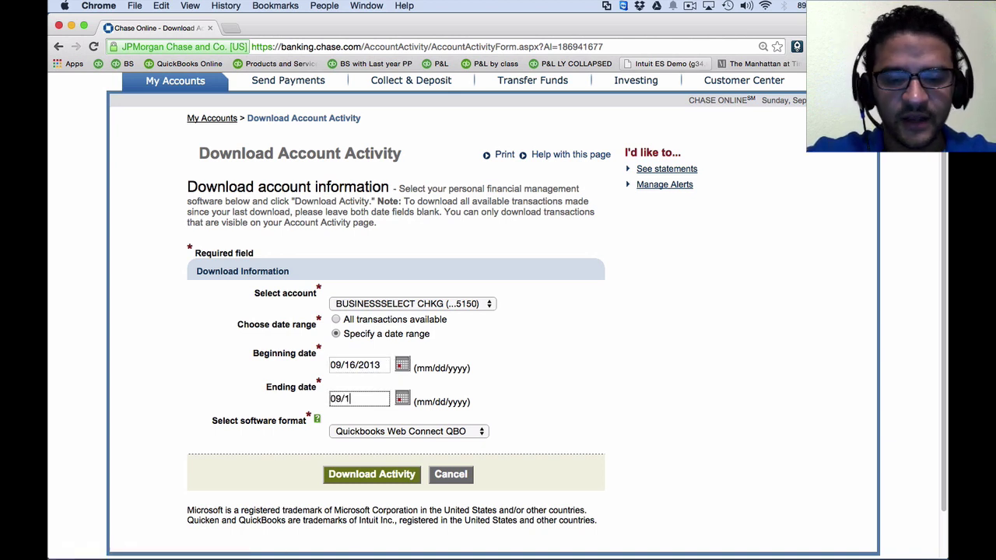
{"action": "type", "text": "7/2015"}
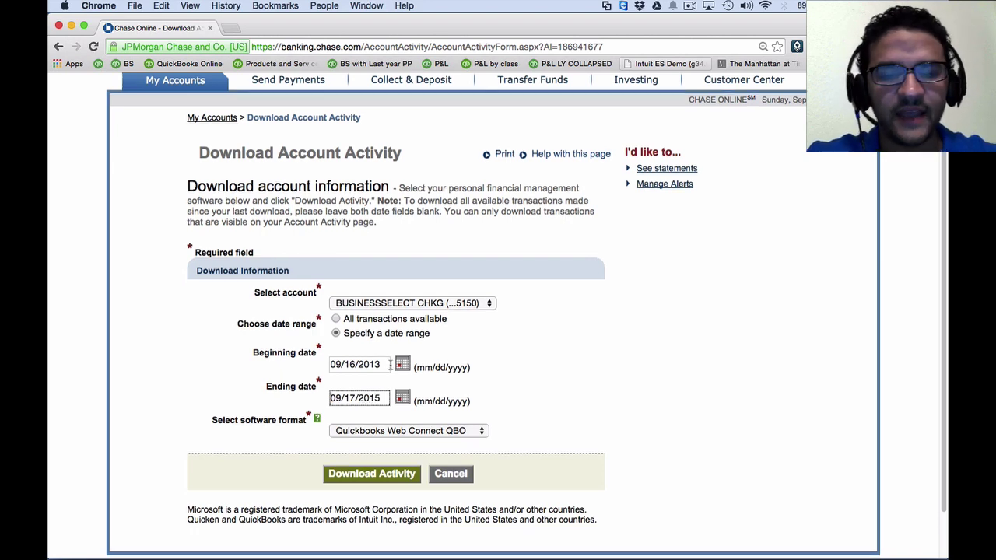
{"action": "scroll", "coordinate": [381, 441], "scroll_direction": "down", "scroll_amount": 1}
{"action": "left_click", "coordinate": [371, 441]}
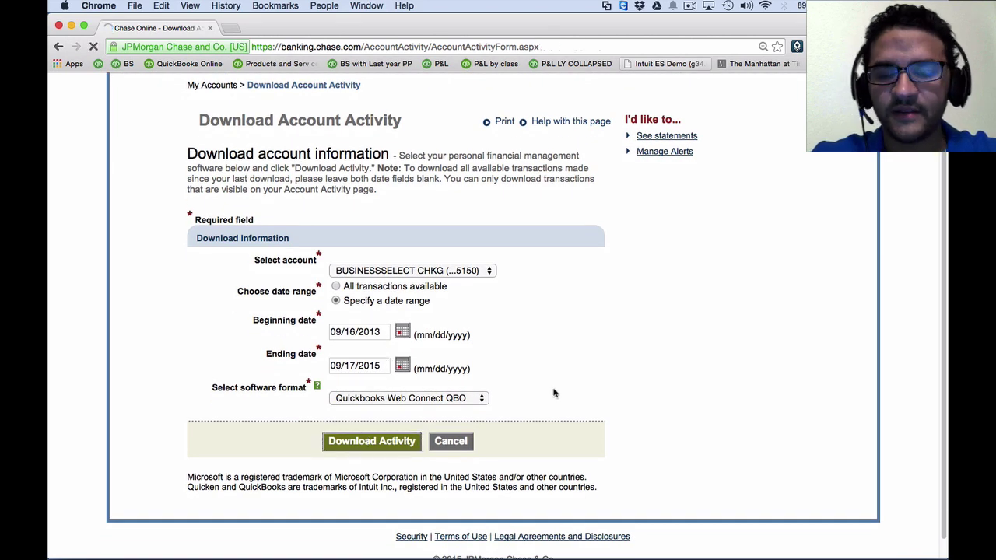
{"action": "scroll", "coordinate": [554, 392], "scroll_direction": "down", "scroll_amount": 1}
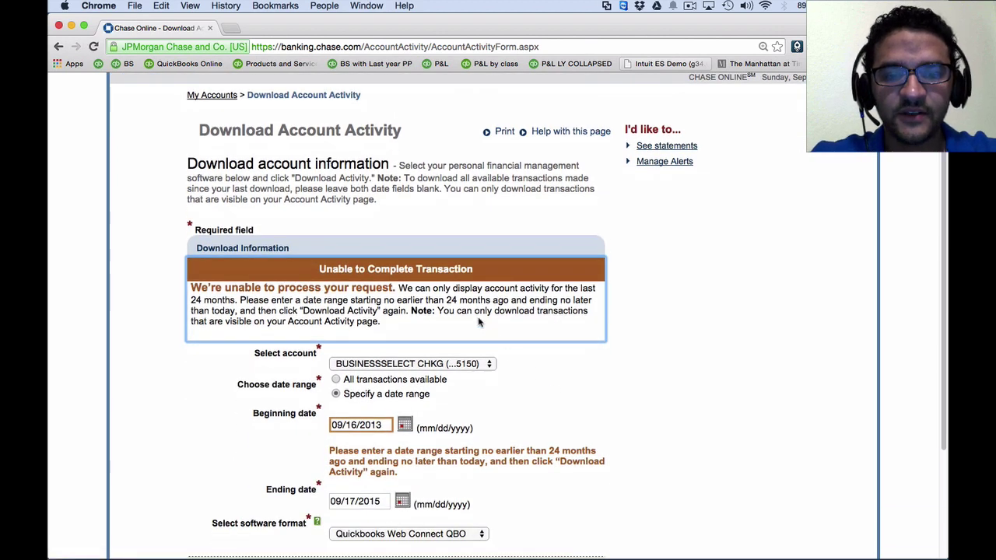
Correct the date range to 09/20/2013–09/20/2015 via the calendars and download the QBO file.
{"action": "double_click", "coordinate": [451, 300]}
{"action": "scroll", "coordinate": [456, 299], "scroll_direction": "down", "scroll_amount": 2}
{"action": "scroll", "coordinate": [457, 298], "scroll_direction": "down", "scroll_amount": 1}
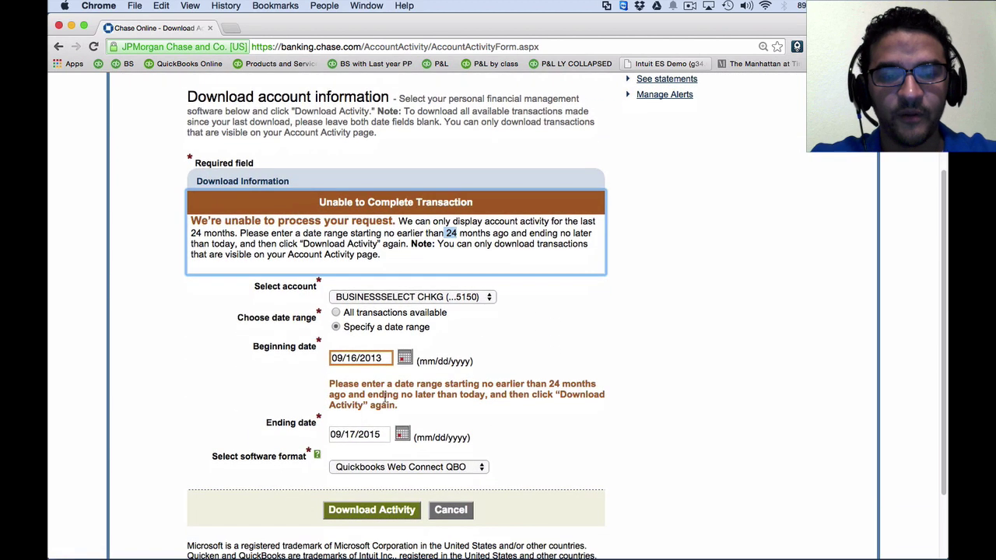
{"action": "left_click", "coordinate": [404, 358]}
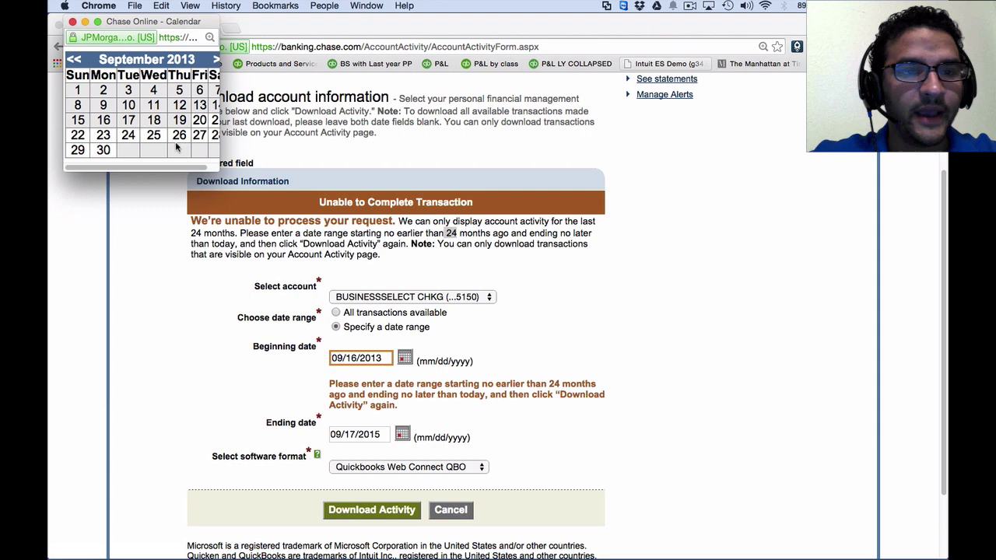
{"action": "left_click", "coordinate": [199, 120]}
{"action": "left_click", "coordinate": [402, 435]}
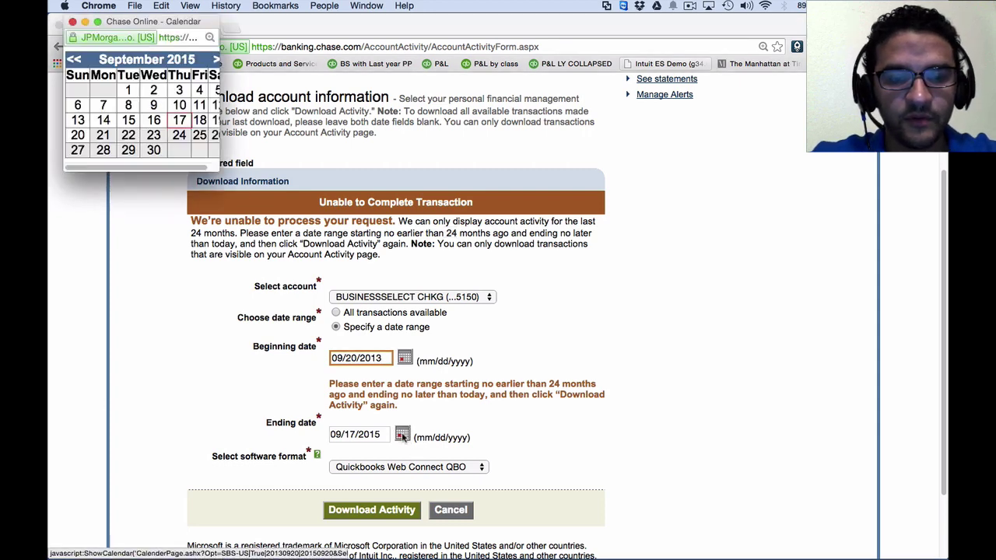
{"action": "left_click", "coordinate": [81, 136]}
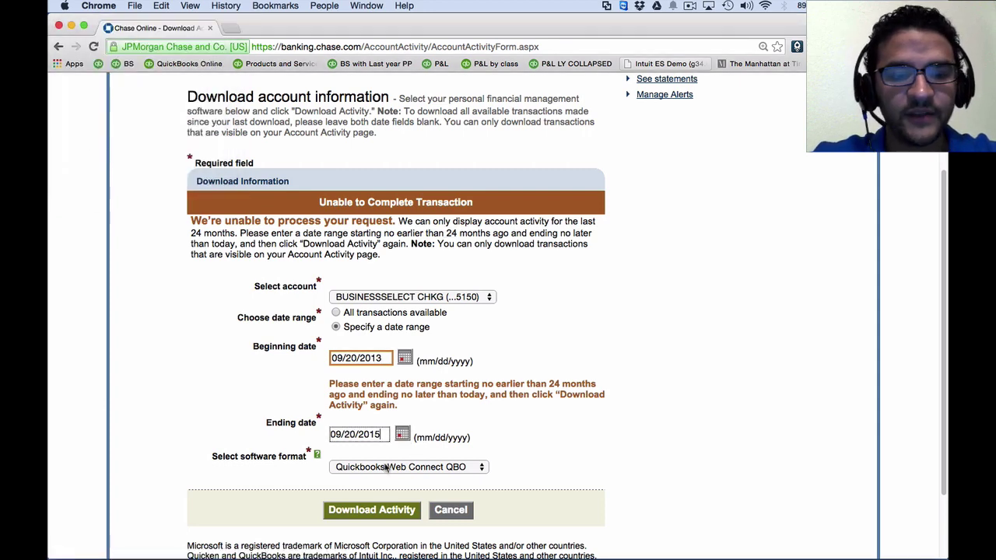
{"action": "left_click", "coordinate": [381, 511]}
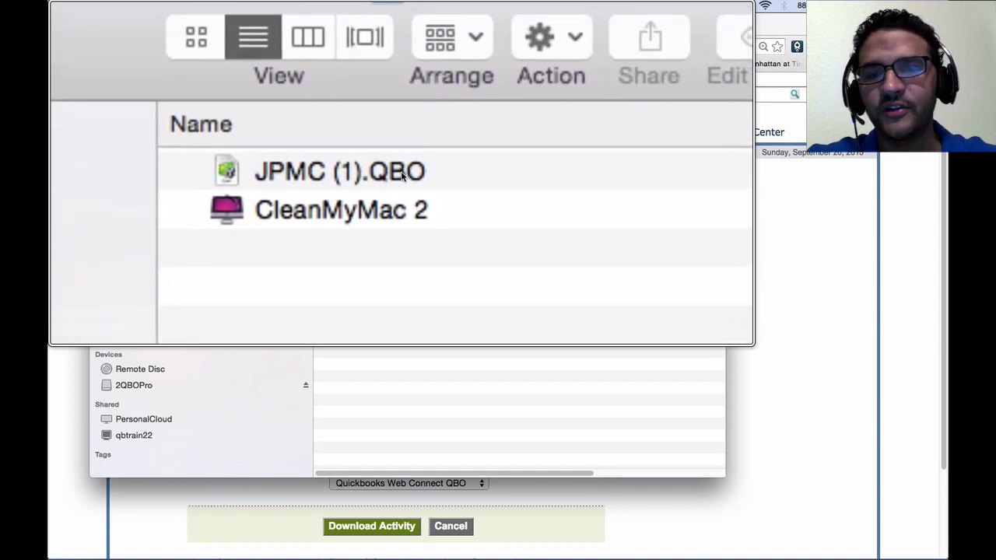
Open JPMC (1).QBO from Downloads in Excel.
{"action": "left_click", "coordinate": [402, 174]}
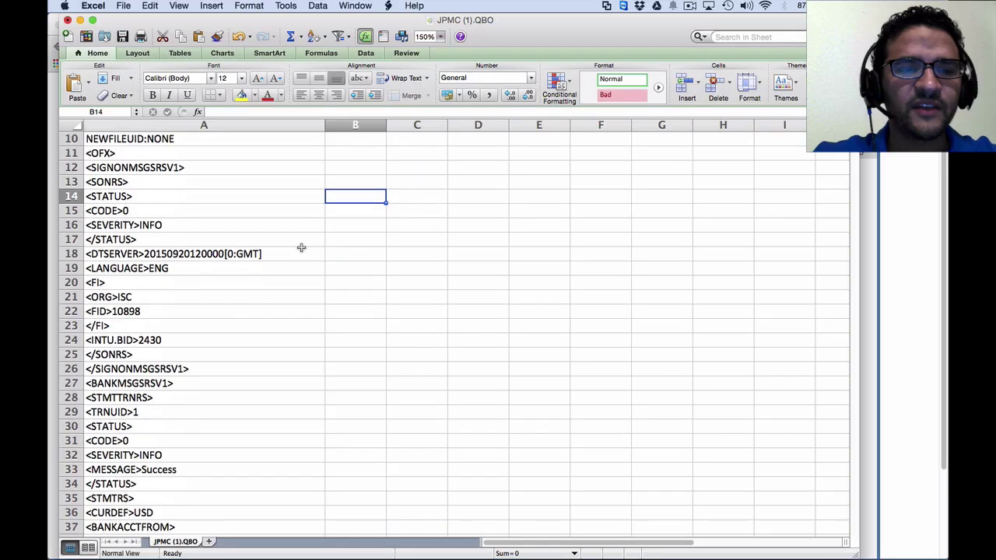
{"action": "scroll", "coordinate": [301, 247], "scroll_direction": "down", "scroll_amount": 12}
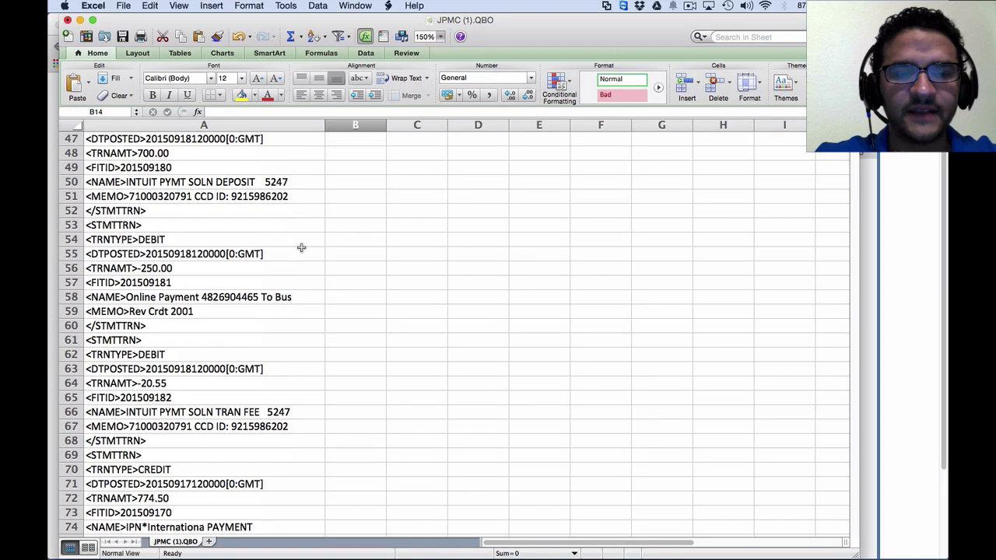
Scroll through the JPMC (1).QBO transaction records in Excel.
{"action": "scroll", "coordinate": [301, 247], "scroll_direction": "down", "scroll_amount": 1}
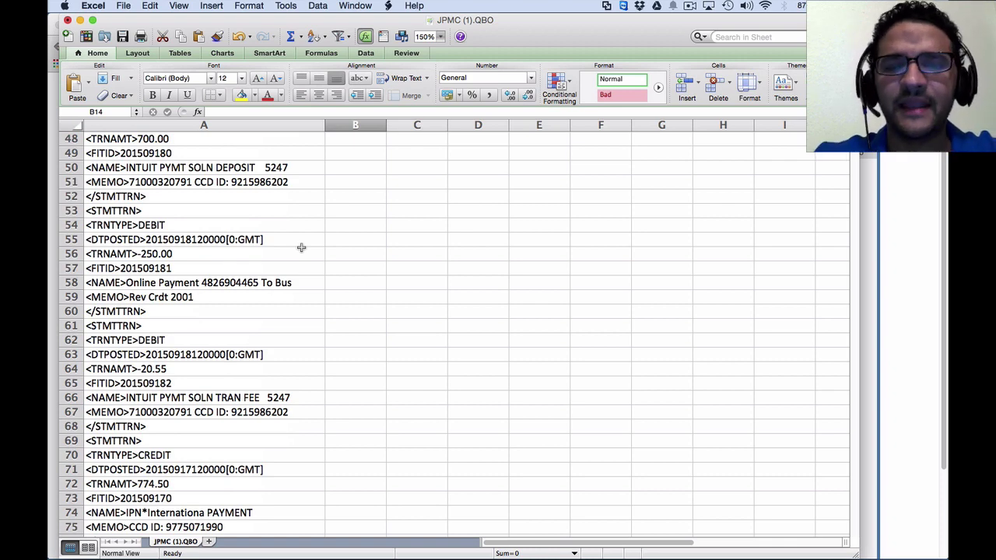
{"action": "scroll", "coordinate": [301, 247], "scroll_direction": "up", "scroll_amount": 1}
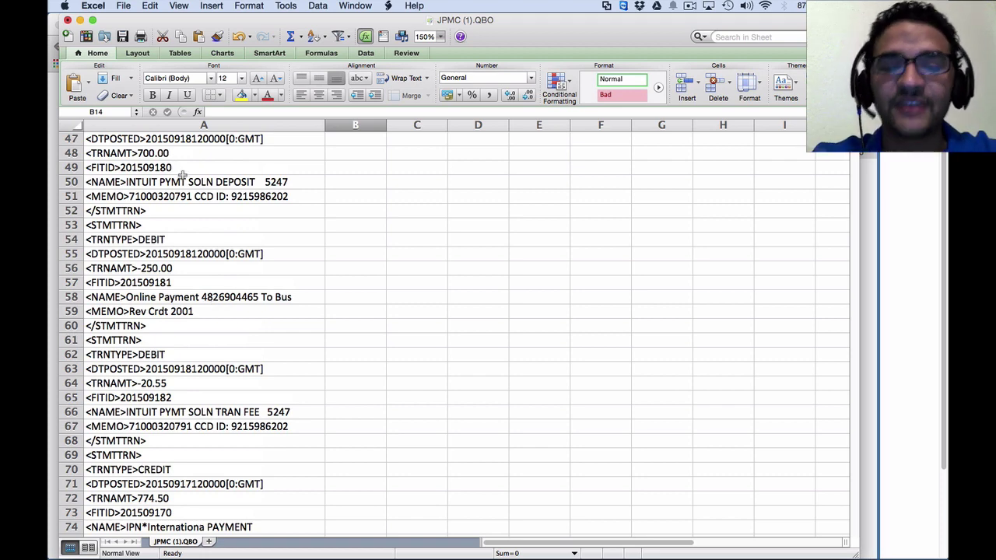
{"action": "scroll", "coordinate": [182, 175], "scroll_direction": "up", "scroll_amount": 1}
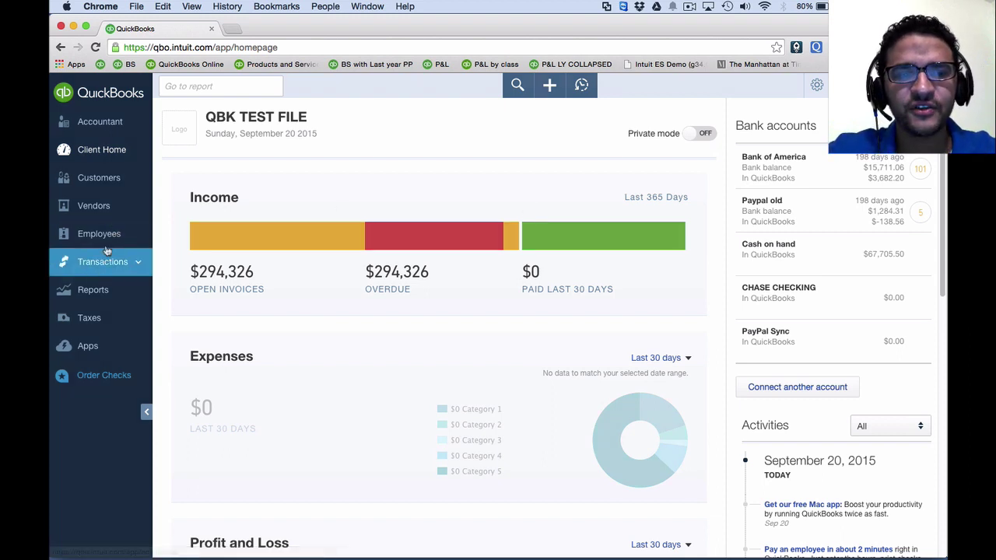
Go to Transactions > Banking and choose File upload from the upload options.
{"action": "left_click", "coordinate": [100, 273]}
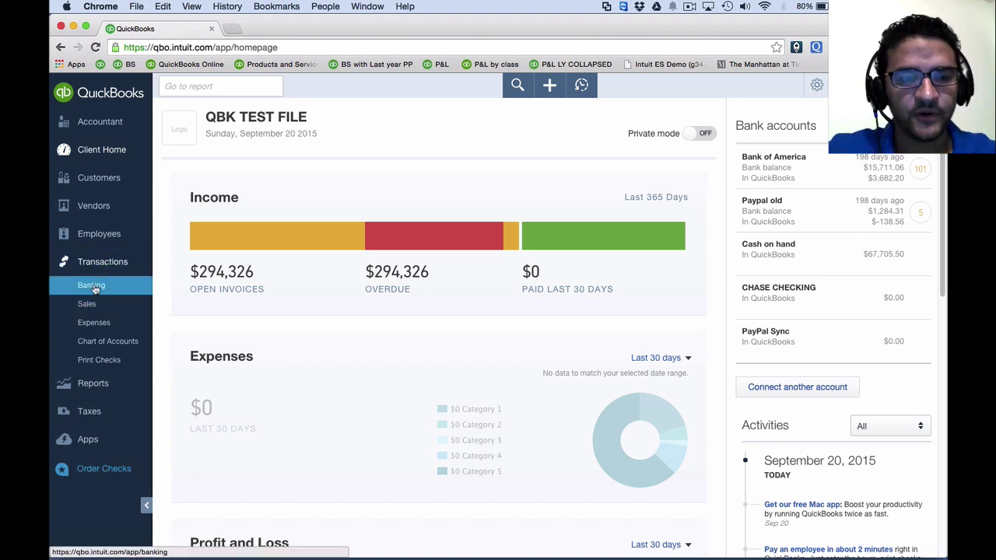
{"action": "left_click", "coordinate": [91, 286]}
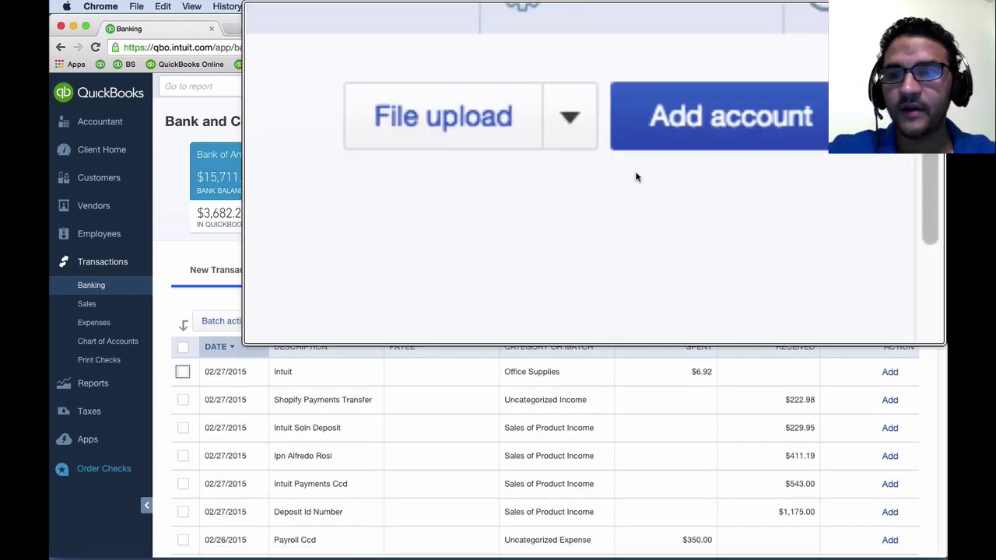
{"action": "right_click", "coordinate": [593, 176]}
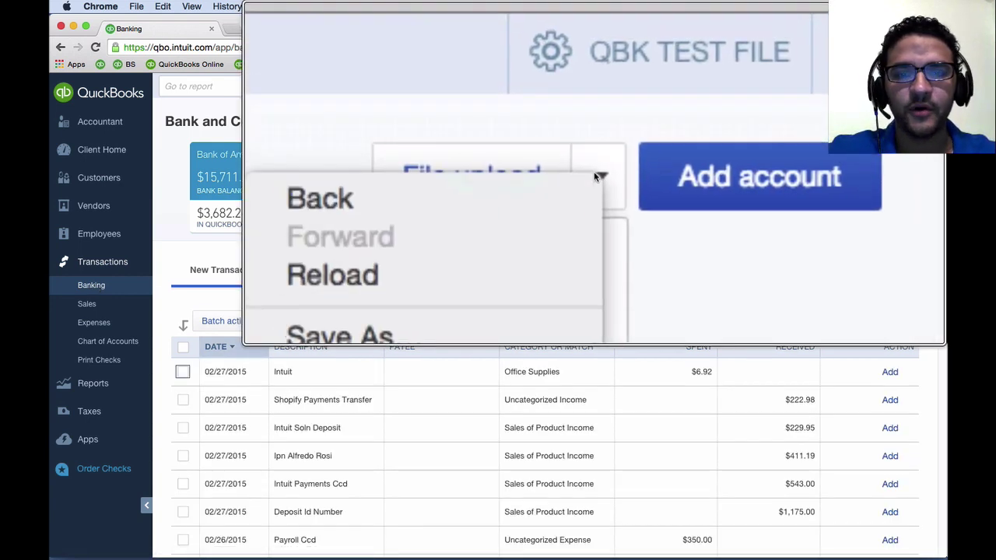
{"action": "key", "text": "Escape"}
{"action": "left_click", "coordinate": [831, 123]}
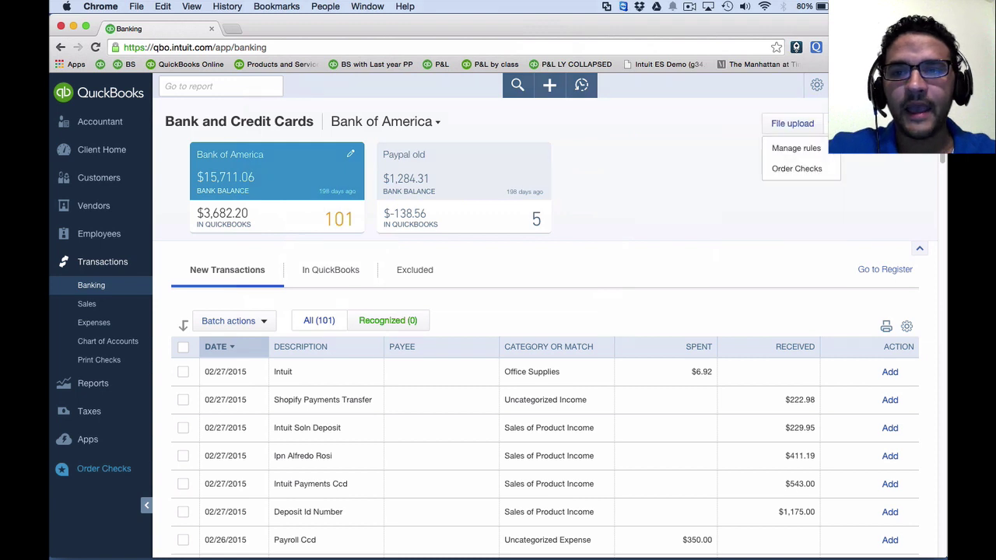
{"action": "left_click", "coordinate": [798, 125]}
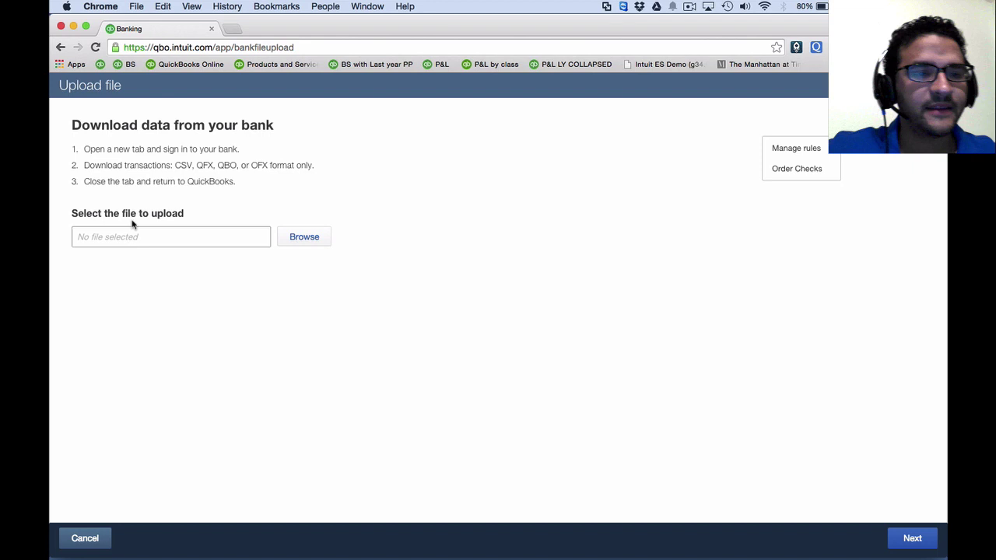
Attach JPMC (1).QBO from the Downloads folder as the bank file and proceed to account matching.
{"action": "left_click", "coordinate": [303, 246]}
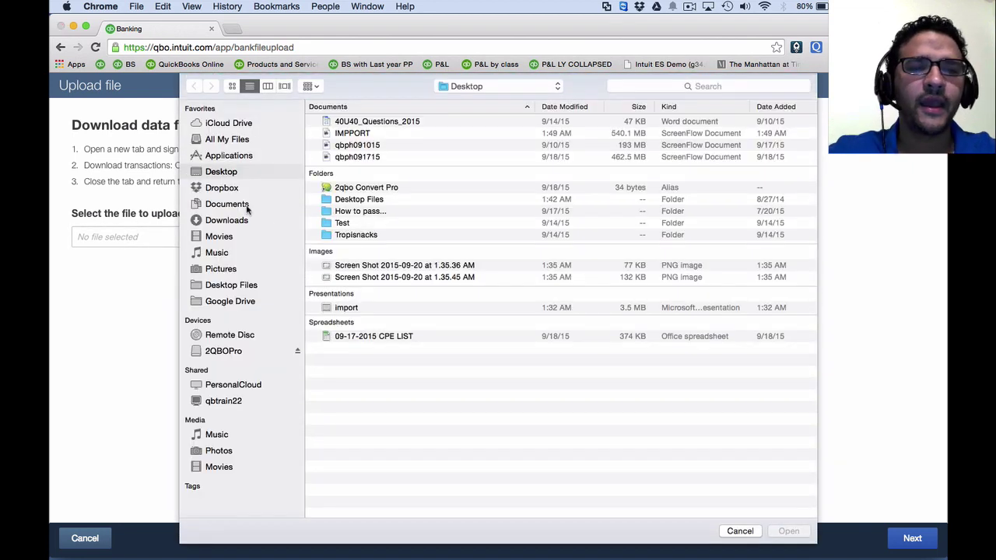
{"action": "left_click", "coordinate": [224, 222]}
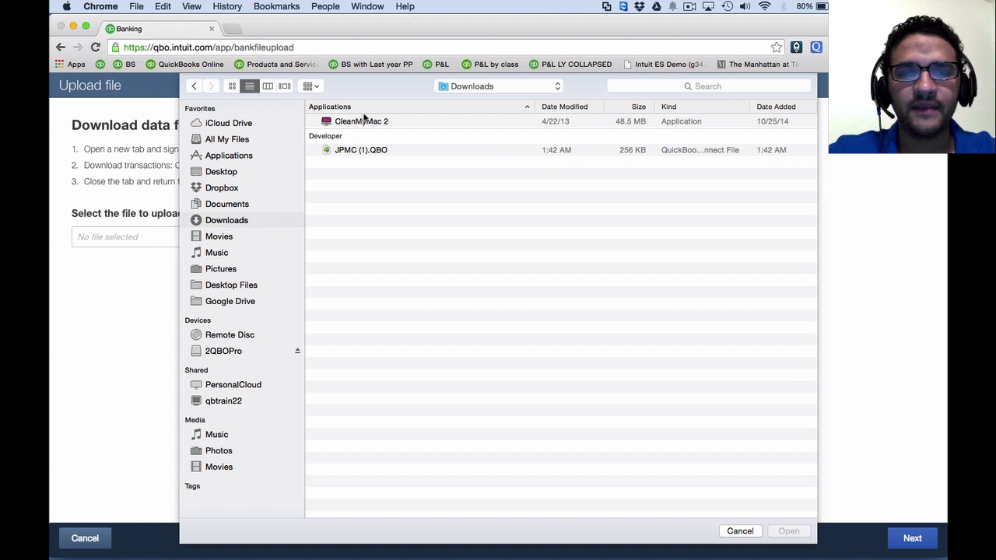
{"action": "left_click", "coordinate": [346, 156]}
{"action": "left_click", "coordinate": [792, 532]}
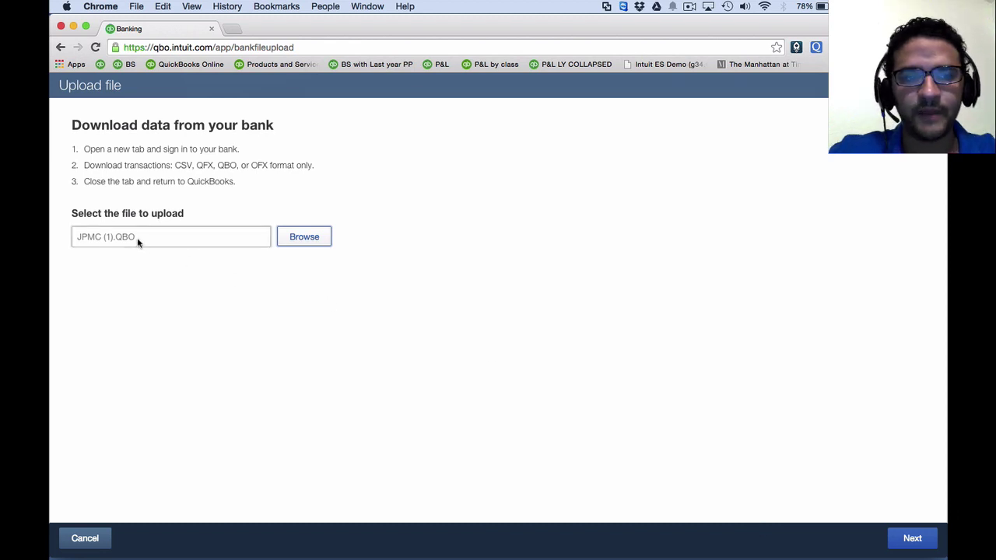
{"action": "left_click", "coordinate": [916, 542]}
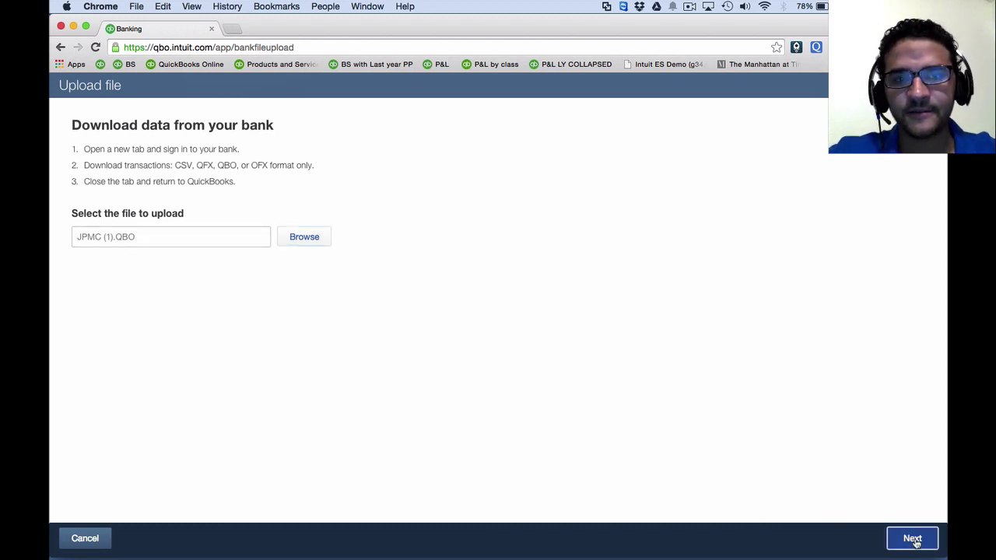
{"action": "left_click", "coordinate": [663, 218]}
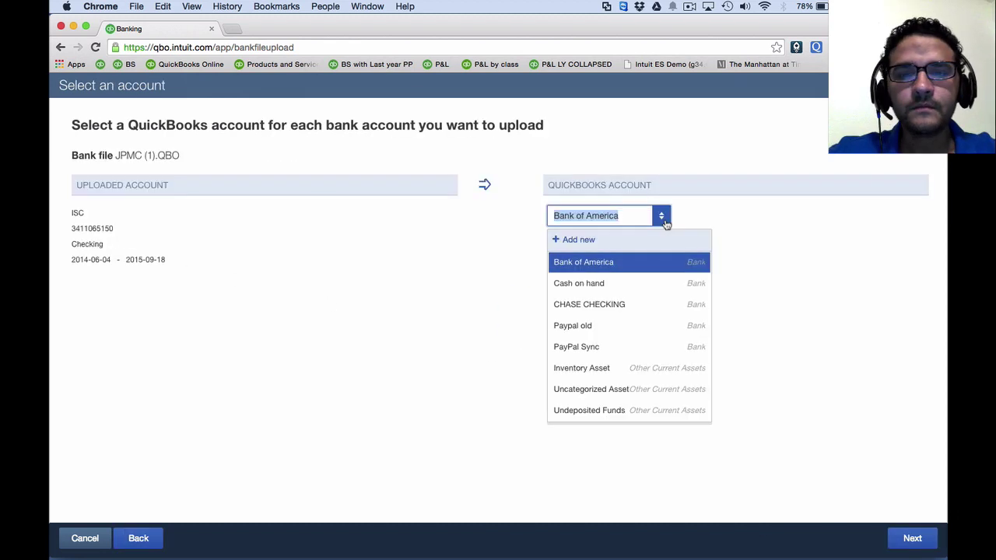
Assign the file to CHASE CHECKING, run the import, and finish to its banking feed.
{"action": "double_click", "coordinate": [584, 309]}
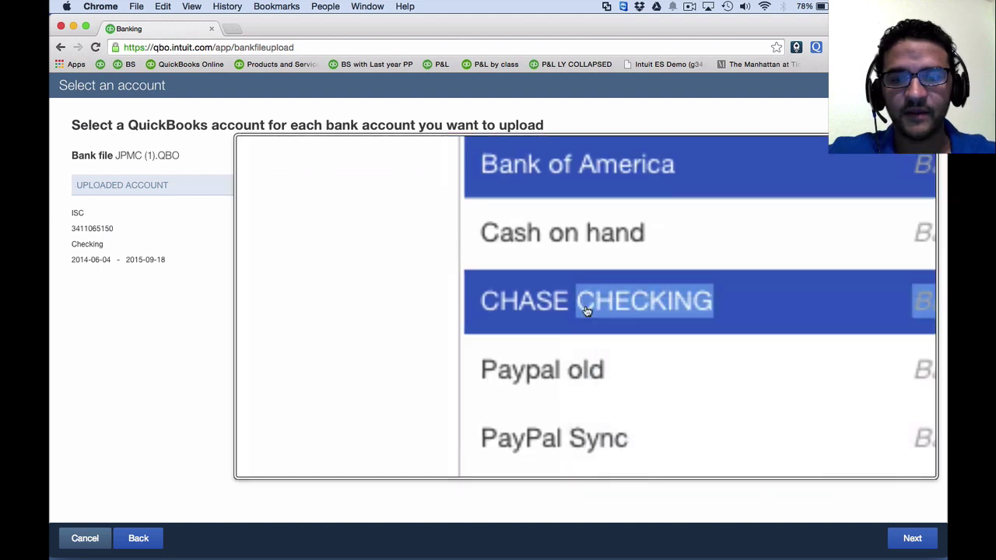
{"action": "left_click", "coordinate": [582, 306]}
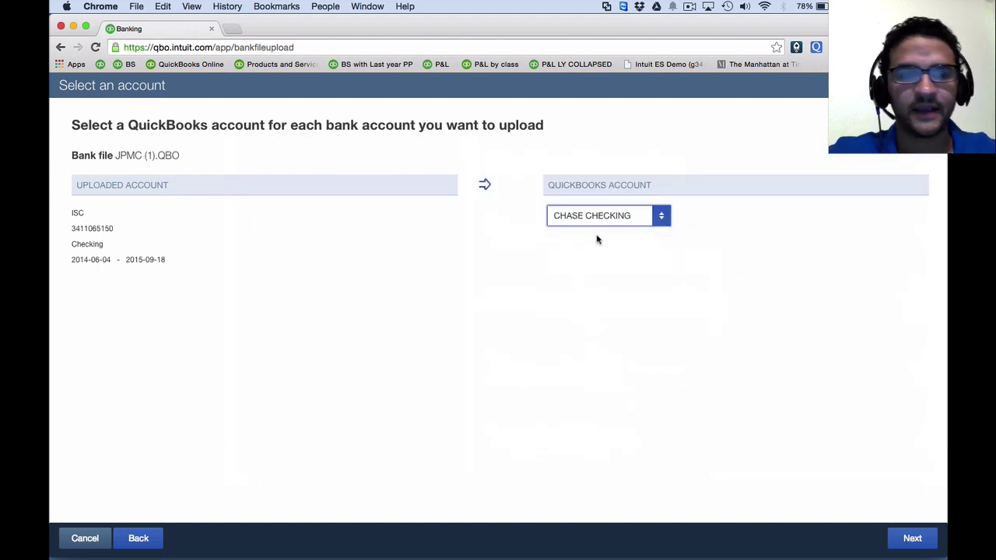
{"action": "left_click", "coordinate": [911, 538]}
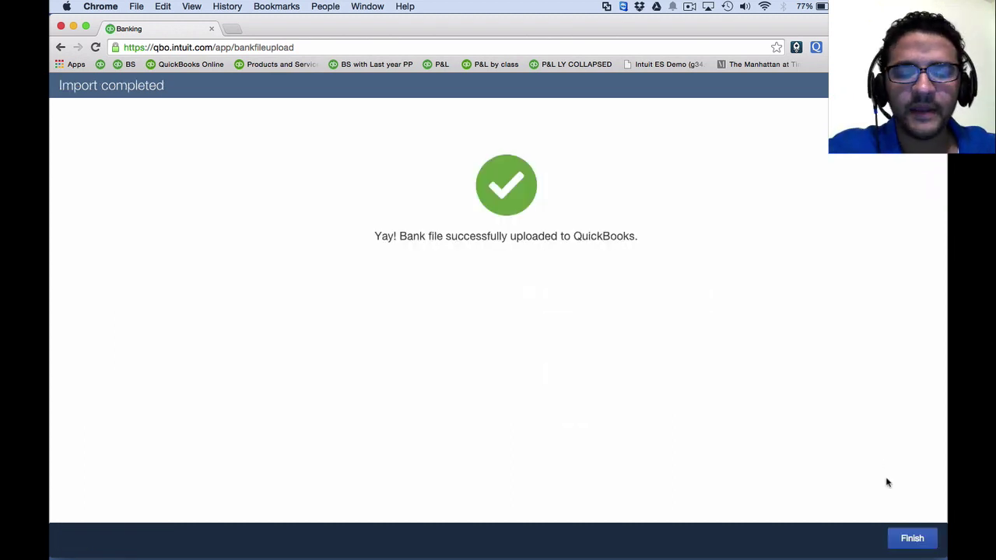
{"action": "left_click", "coordinate": [914, 538]}
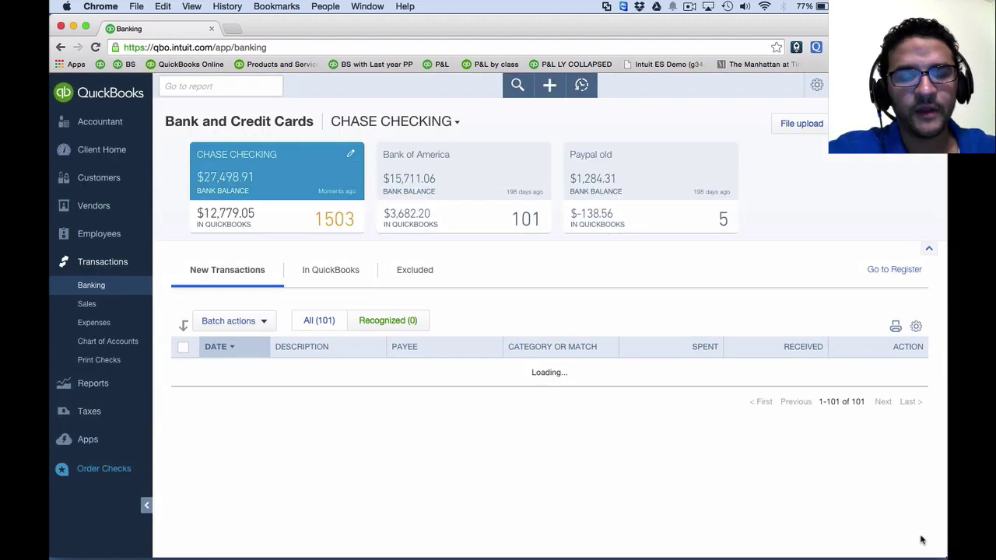
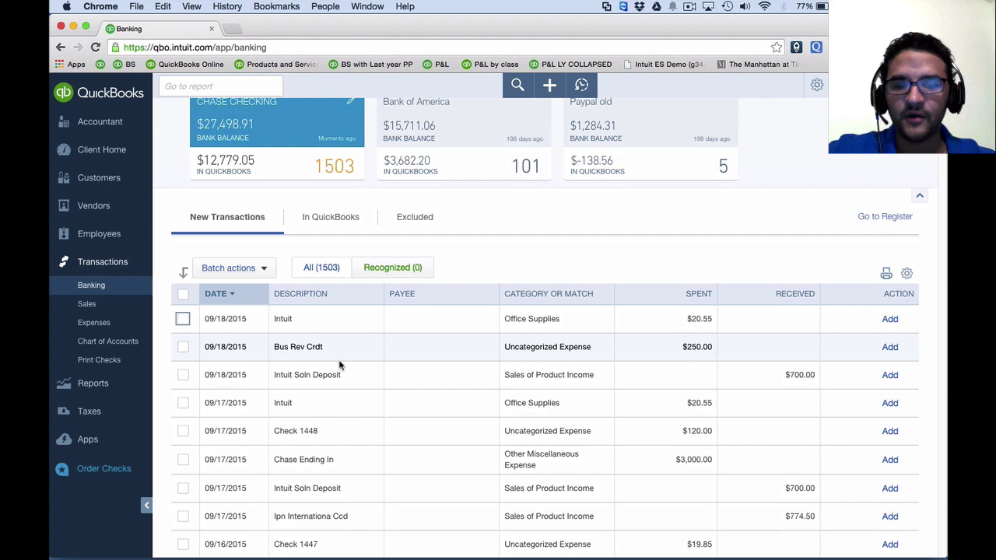
Give the first Intuit transaction the new vendor payee Intuit Payment Solutions.
{"action": "scroll", "coordinate": [339, 365], "scroll_direction": "down", "scroll_amount": 4}
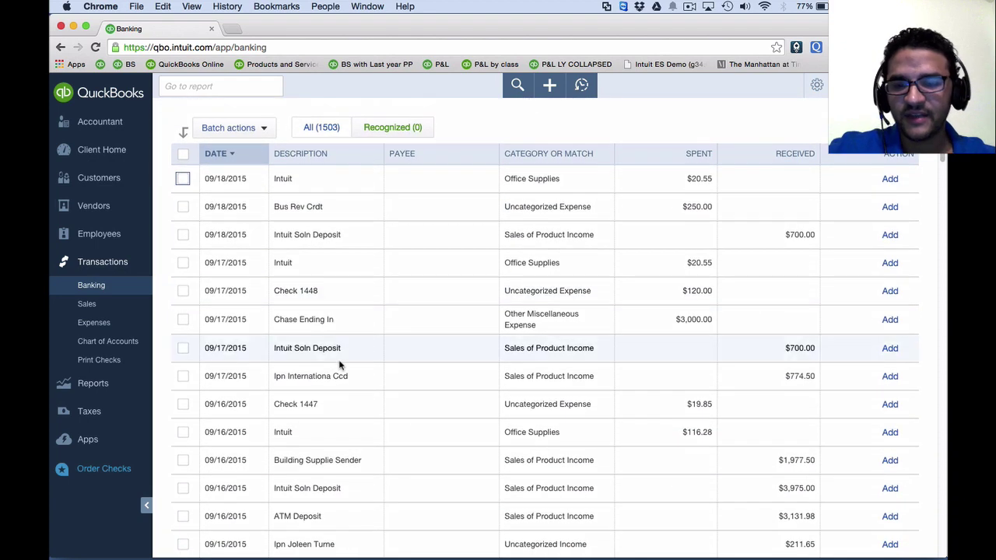
{"action": "scroll", "coordinate": [339, 365], "scroll_direction": "up", "scroll_amount": 2}
{"action": "left_click", "coordinate": [304, 243]}
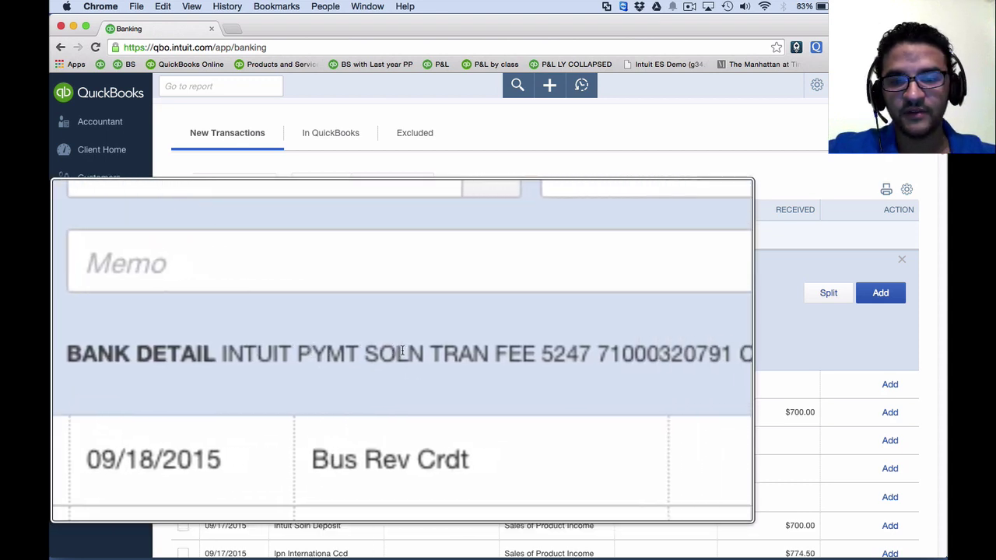
{"action": "left_click", "coordinate": [221, 301]}
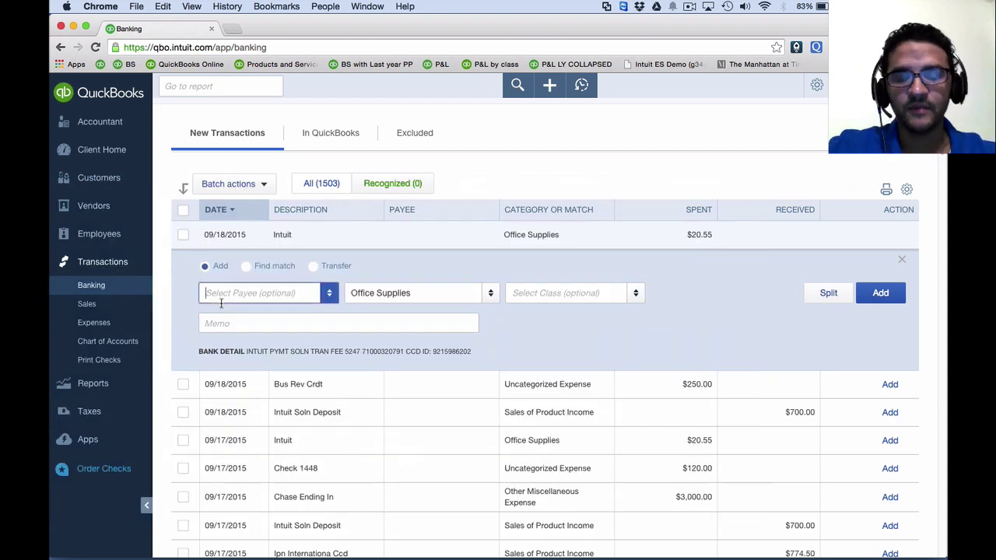
{"action": "type", "text": "Intuit"}
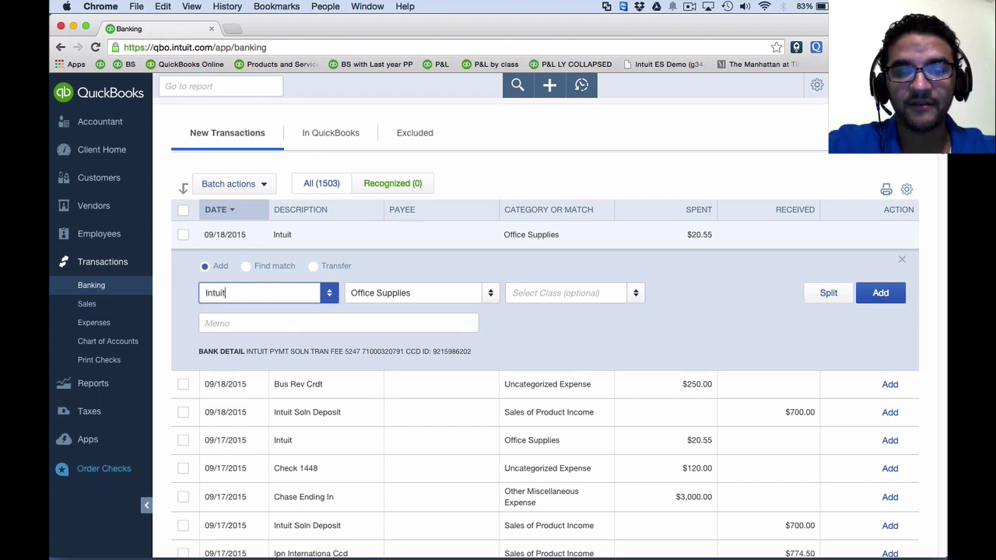
{"action": "type", "text": " Payment "}
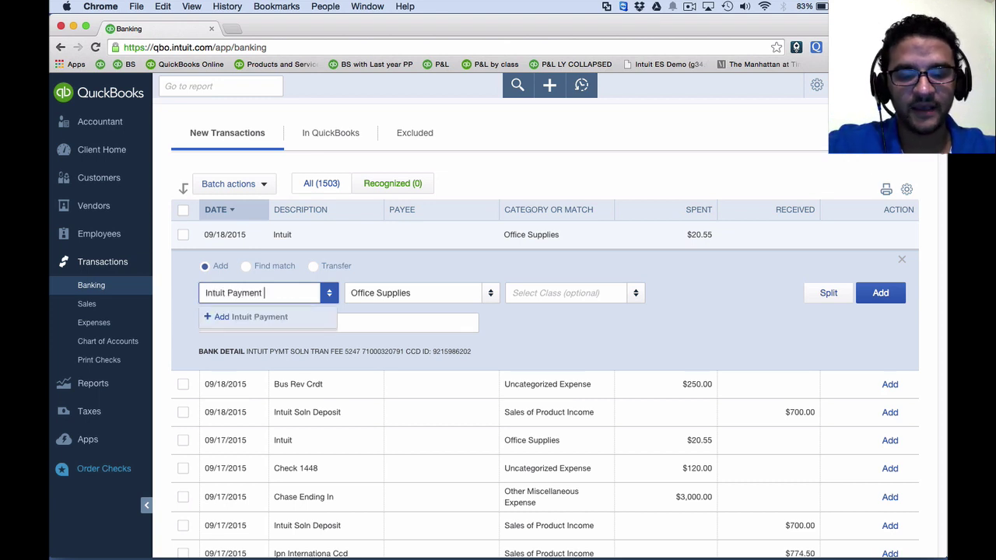
{"action": "type", "text": "Solutions"}
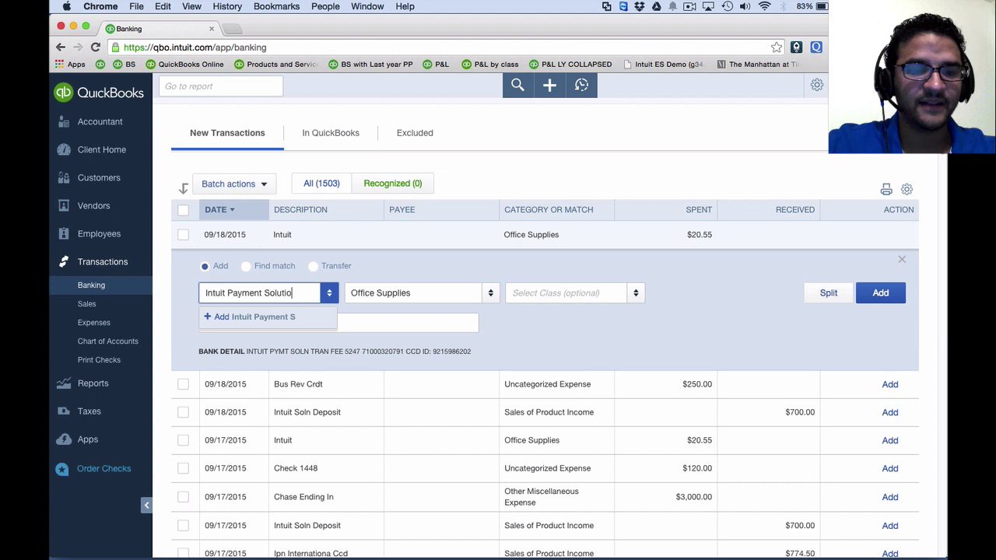
{"action": "left_click", "coordinate": [237, 317]}
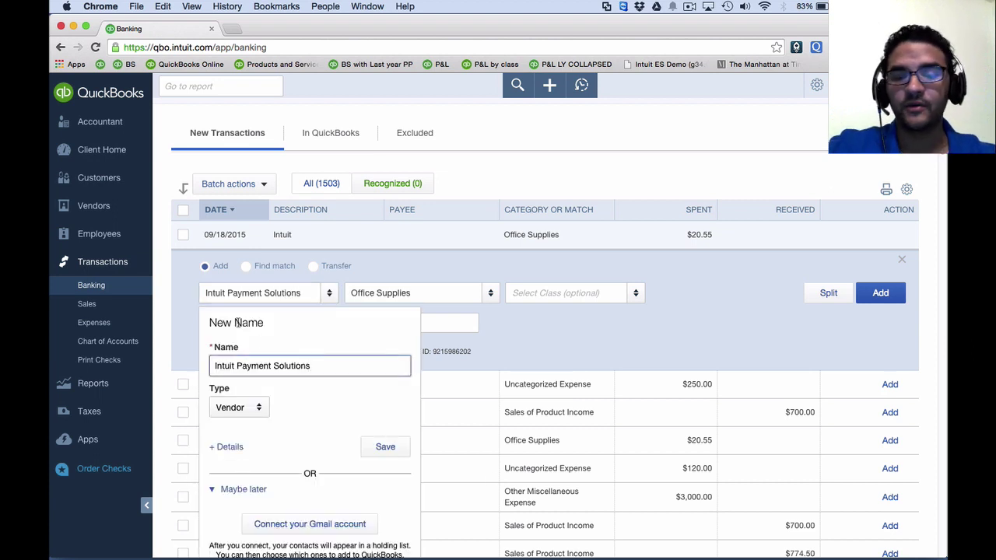
{"action": "left_click_drag", "start_coordinate": [322, 367], "coordinate": [114, 352]}
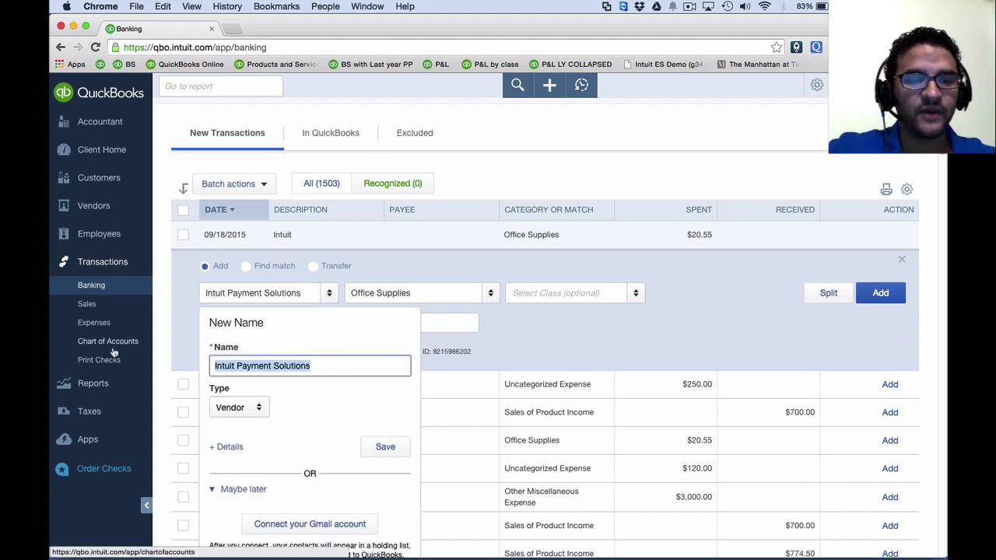
{"action": "left_click", "coordinate": [384, 447]}
Start a new Bank server charges account as the transaction's category.
{"action": "key", "text": "Tab"}
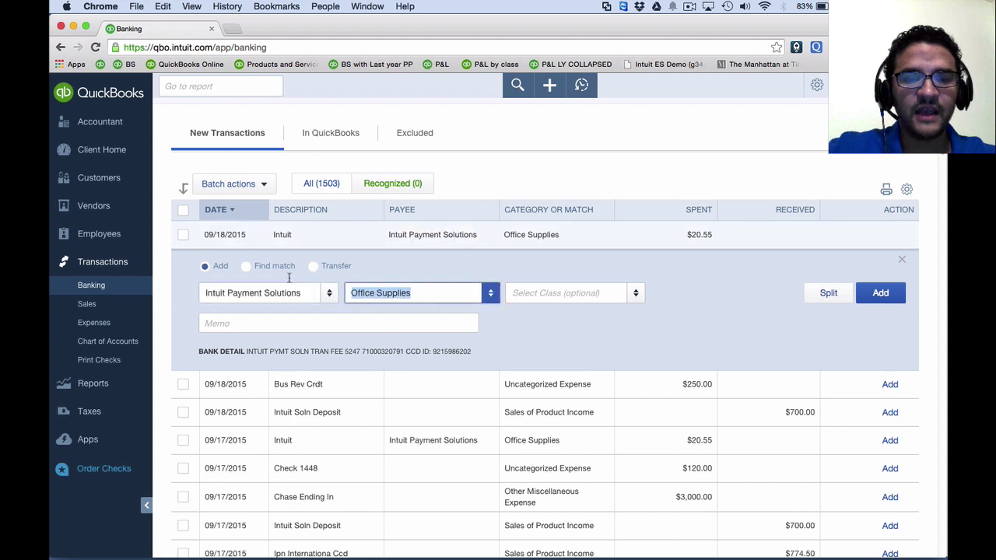
{"action": "type", "text": "Bank"}
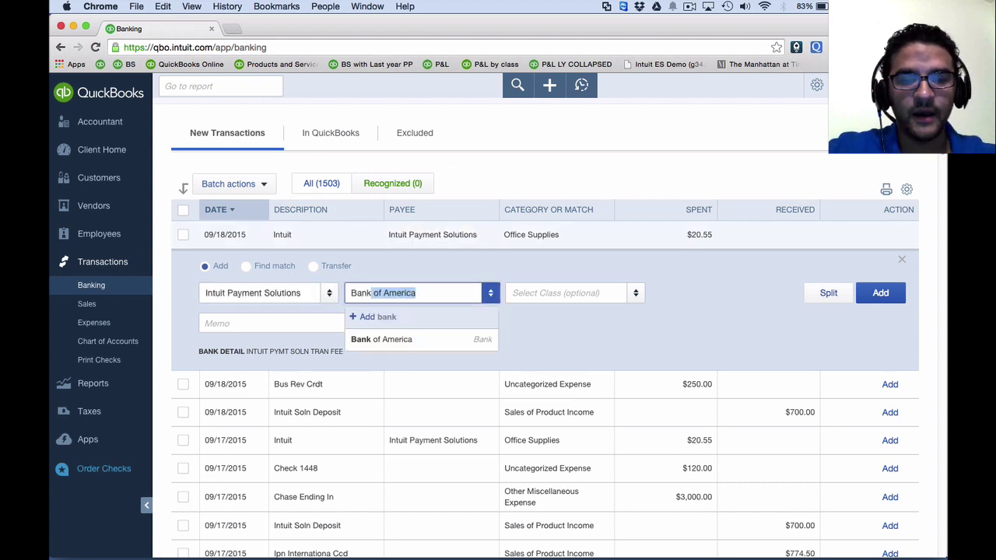
{"action": "type", "text": " server cha"}
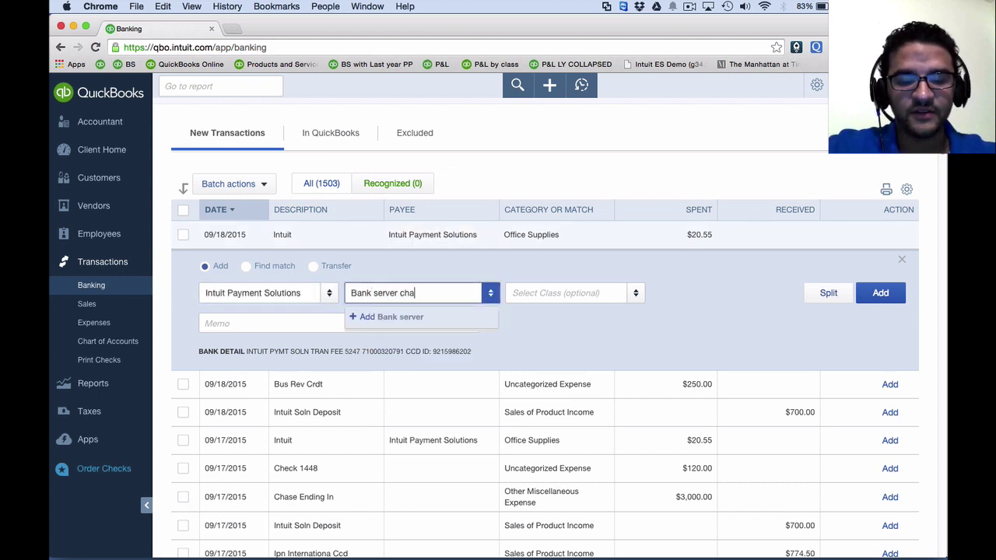
{"action": "type", "text": "rges"}
{"action": "key", "text": "Return"}
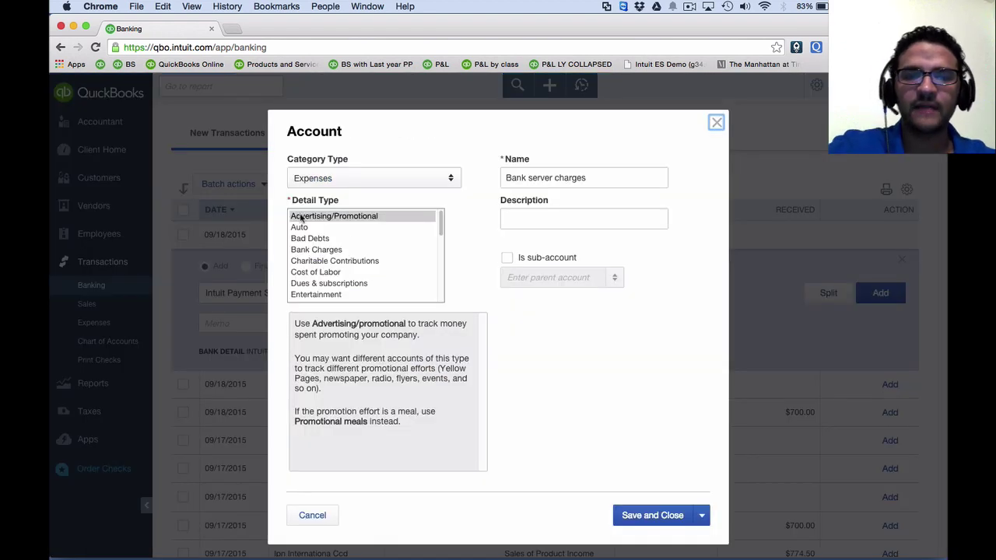
Save the Bank server charges account and add the $20.55 Intuit transaction under it.
{"action": "left_click", "coordinate": [658, 520]}
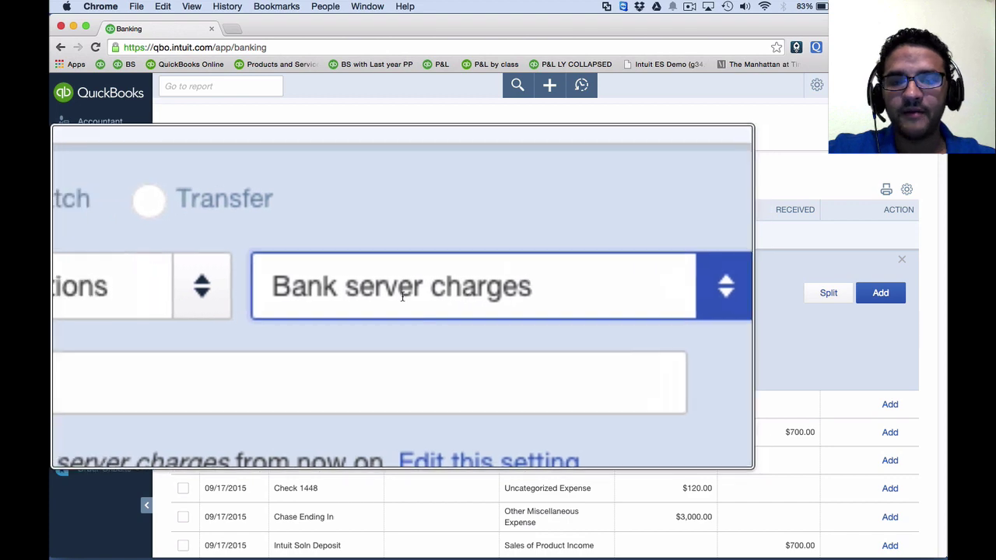
{"action": "right_click", "coordinate": [402, 298]}
{"action": "key", "text": "Escape"}
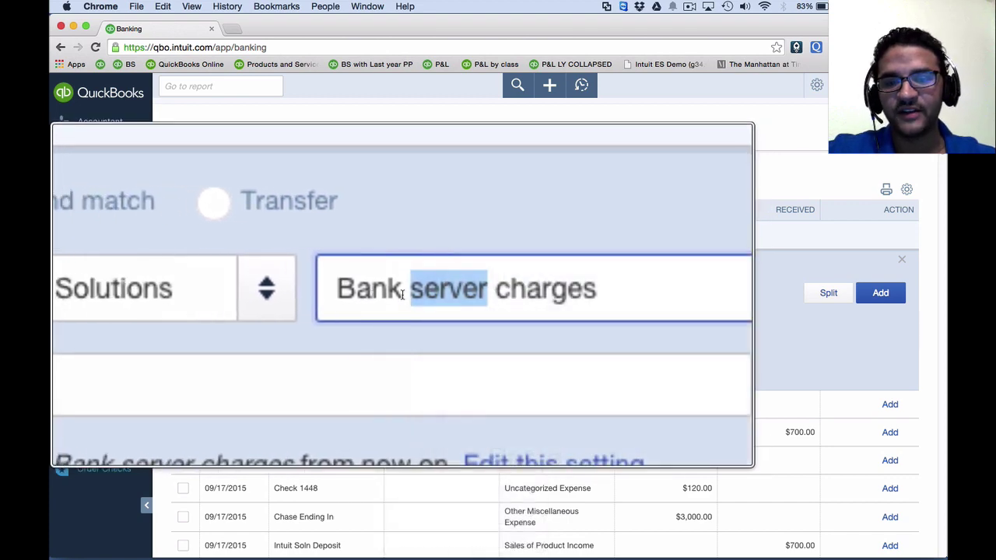
{"action": "left_click", "coordinate": [433, 294]}
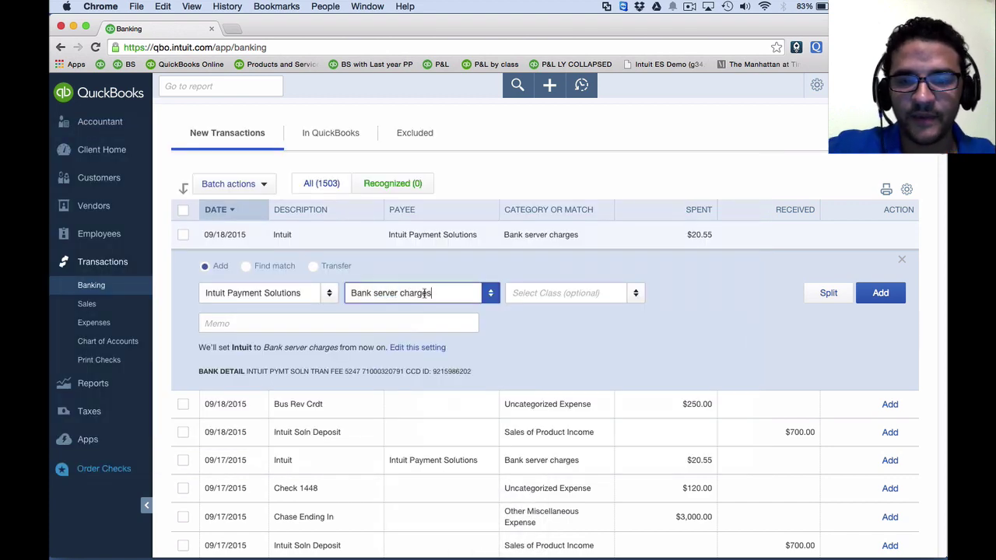
{"action": "left_click", "coordinate": [887, 294]}
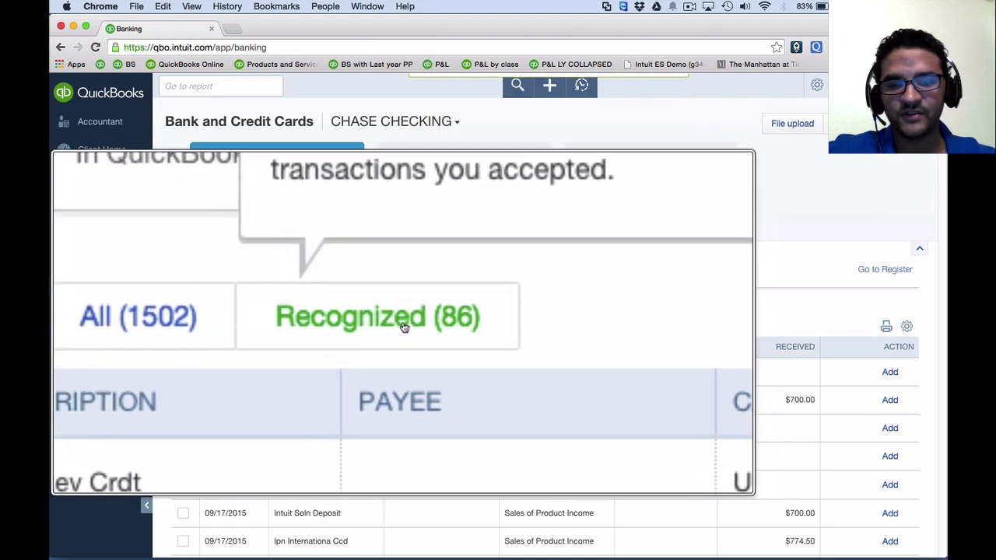
Select all 86 recognized transactions and accept them together with Batch actions.
{"action": "left_click", "coordinate": [398, 320]}
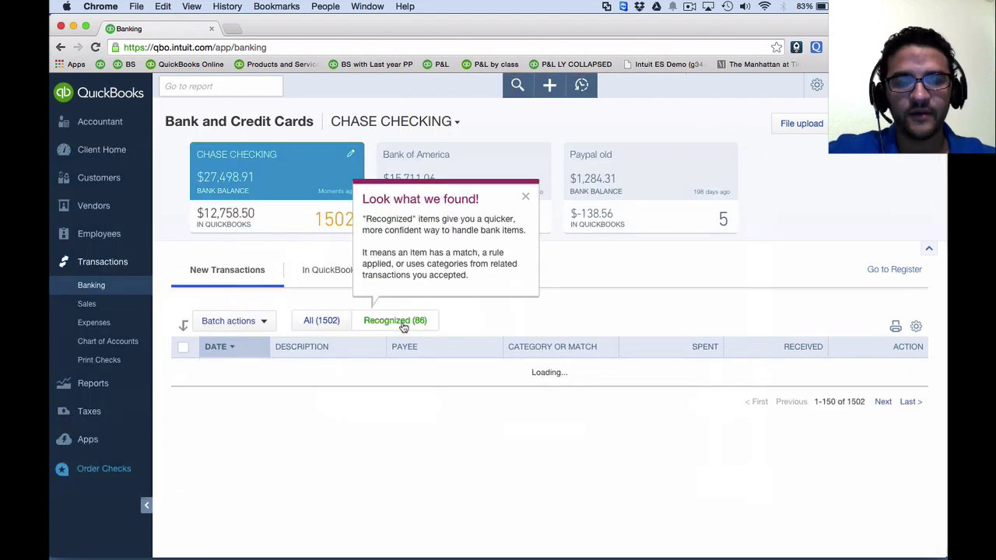
{"action": "scroll", "coordinate": [690, 354], "scroll_direction": "down", "scroll_amount": 2}
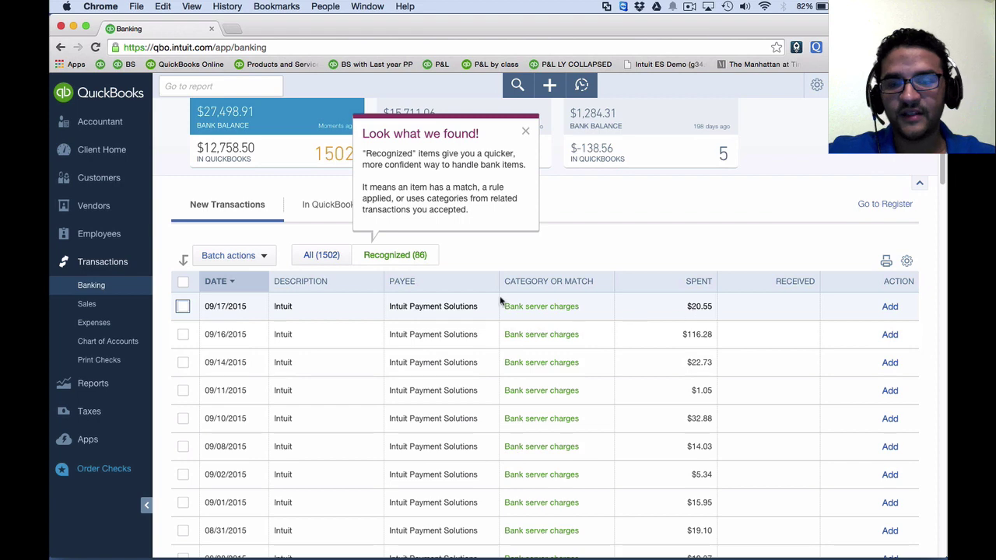
{"action": "left_click", "coordinate": [183, 282]}
{"action": "left_click", "coordinate": [228, 261]}
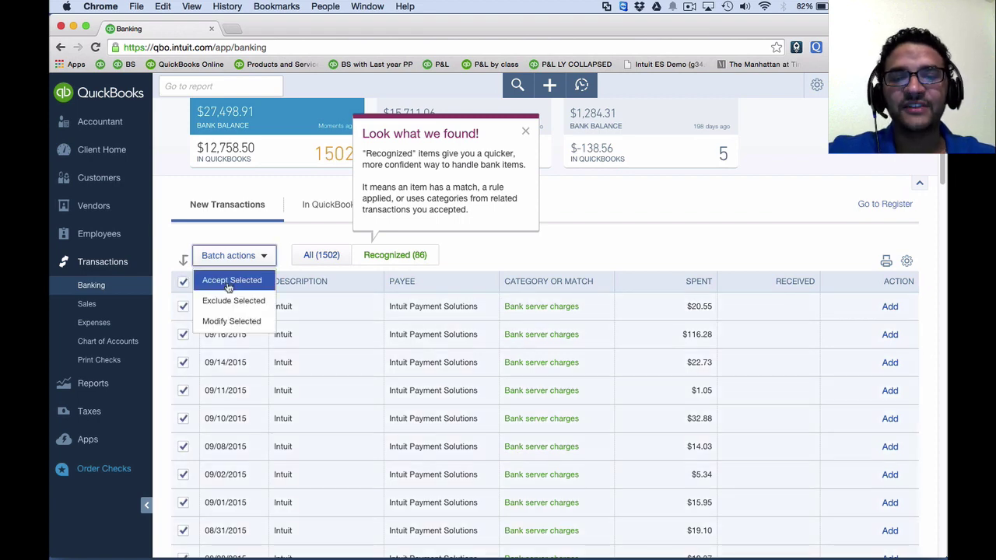
{"action": "left_click", "coordinate": [230, 282]}
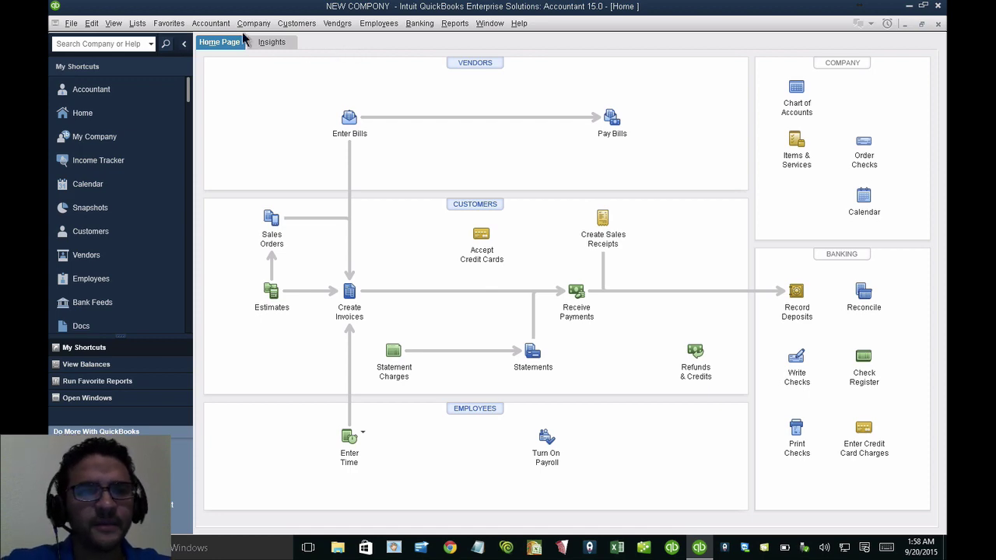
Show the Chart of Accounts from the Lists menu.
{"action": "left_click", "coordinate": [137, 23]}
{"action": "left_click", "coordinate": [164, 40]}
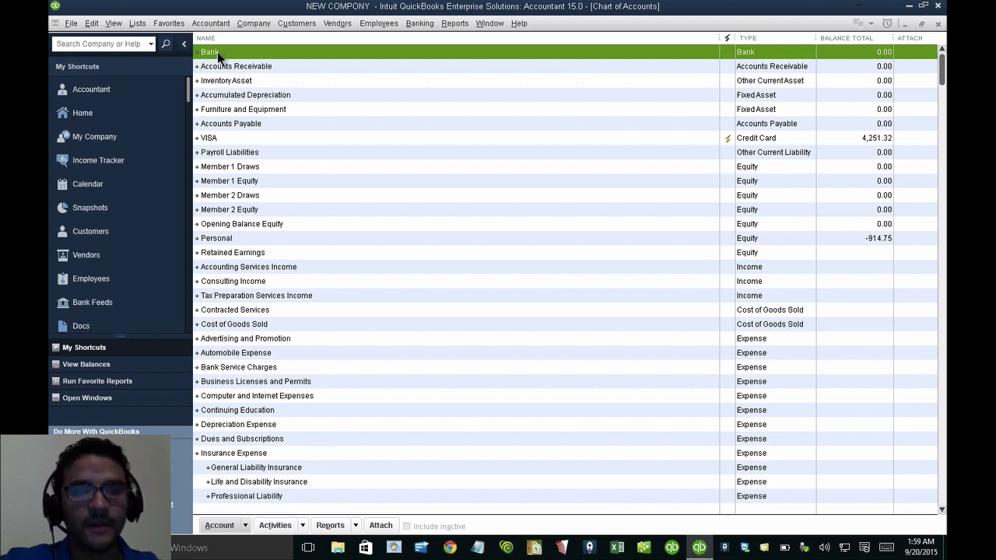
{"action": "key", "text": "super+plus"}
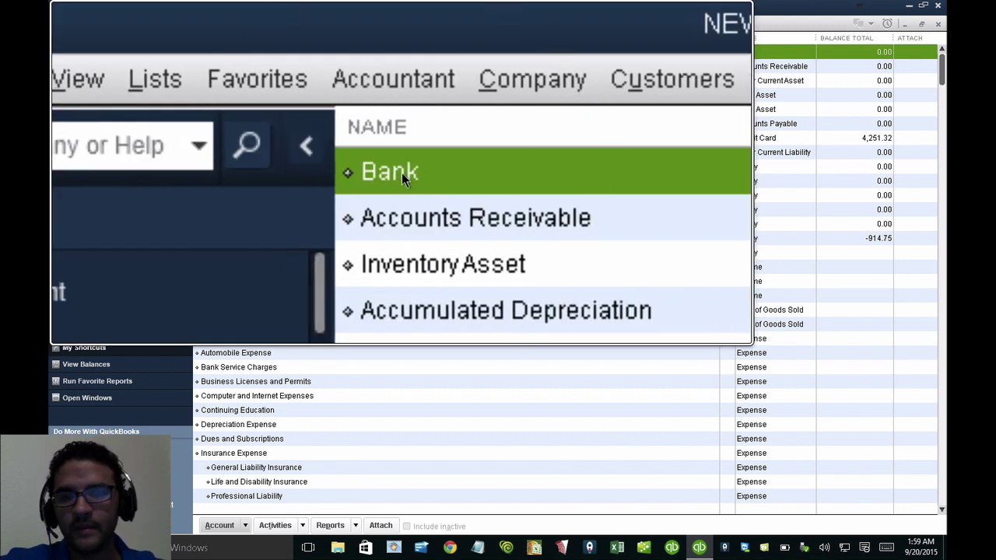
{"action": "key", "text": "super+Escape"}
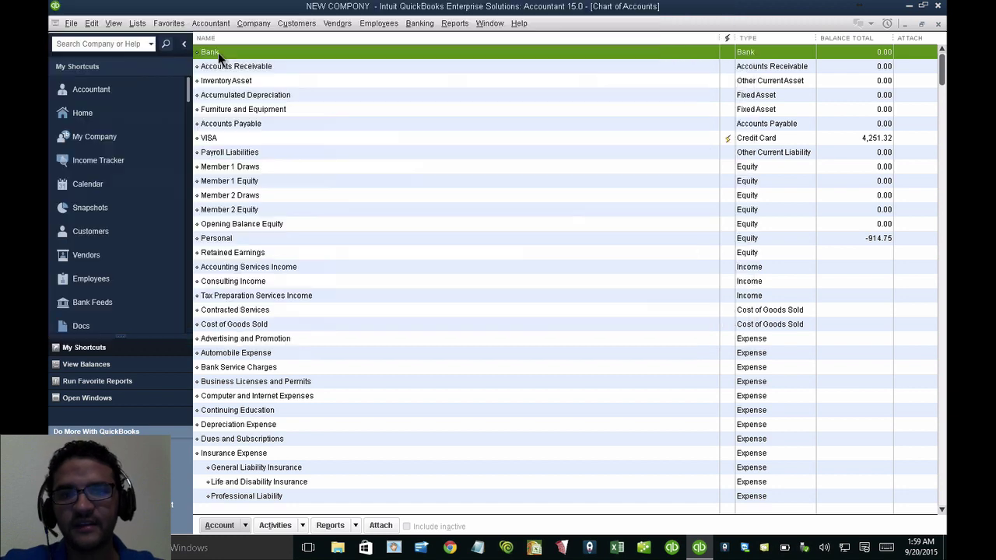
{"action": "key", "text": "super+plus"}
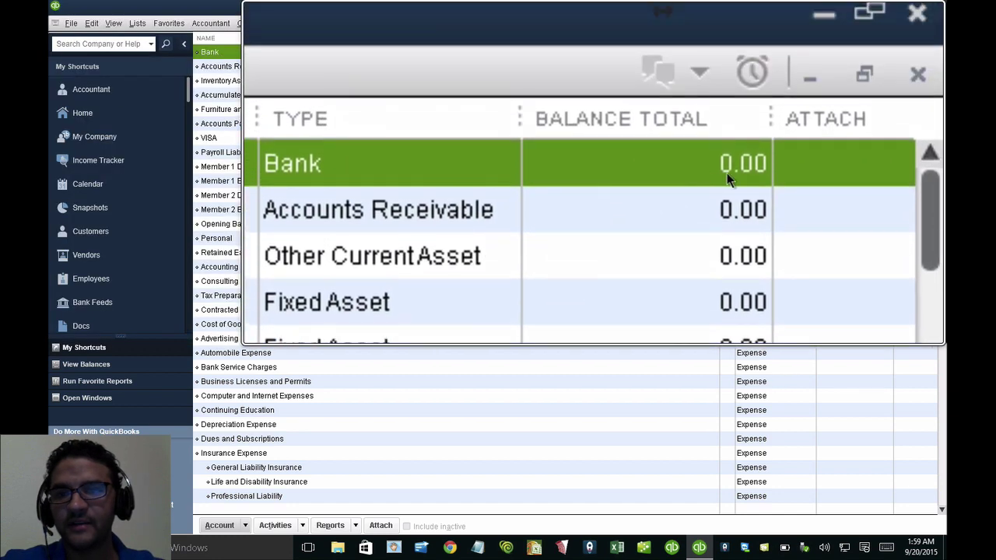
{"action": "key", "text": "super+Escape"}
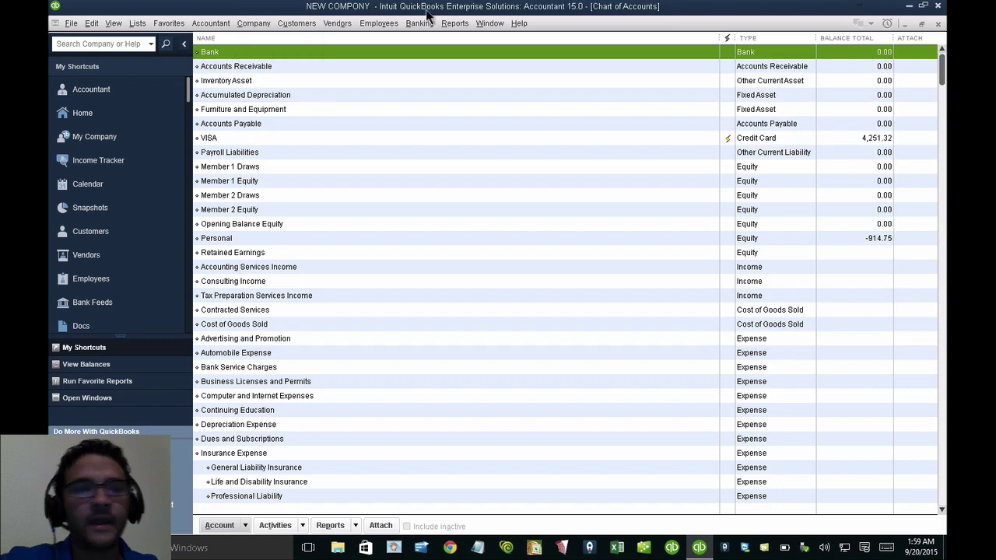
Bring up the Open Online Data File dialog via File > Utilities > Import > Web Connect Files.
{"action": "left_click", "coordinate": [71, 23]}
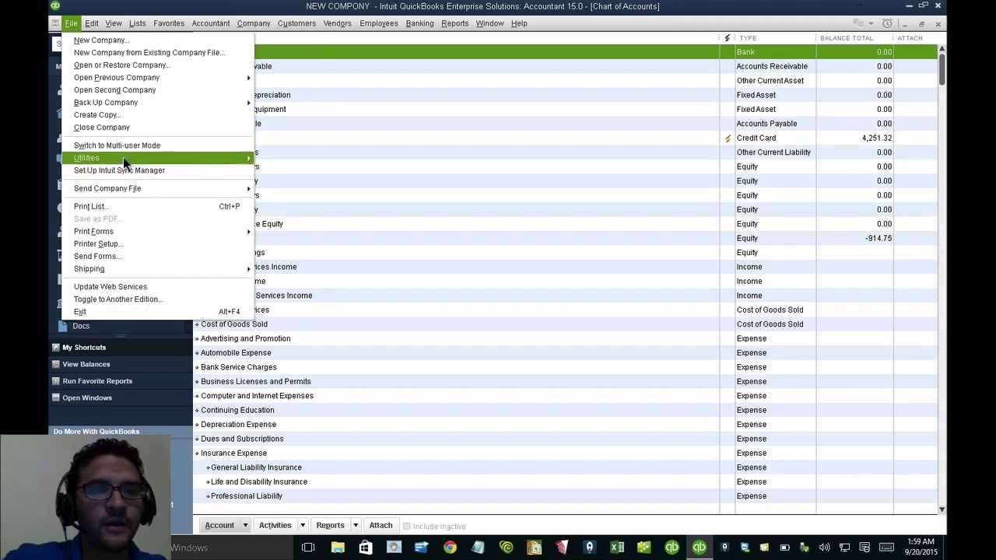
{"action": "mouse_move", "coordinate": [123, 157]}
{"action": "mouse_move", "coordinate": [270, 159]}
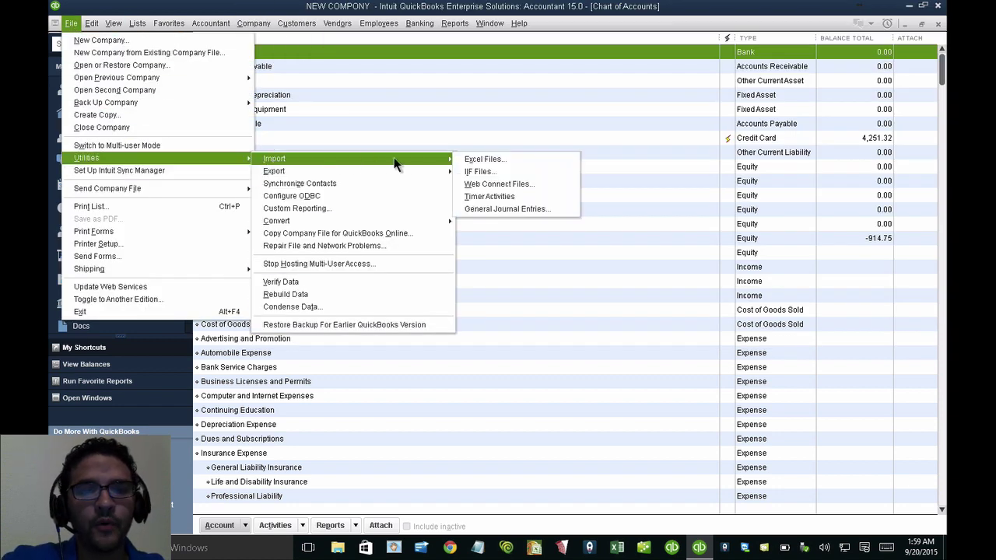
{"action": "key", "text": "super+plus"}
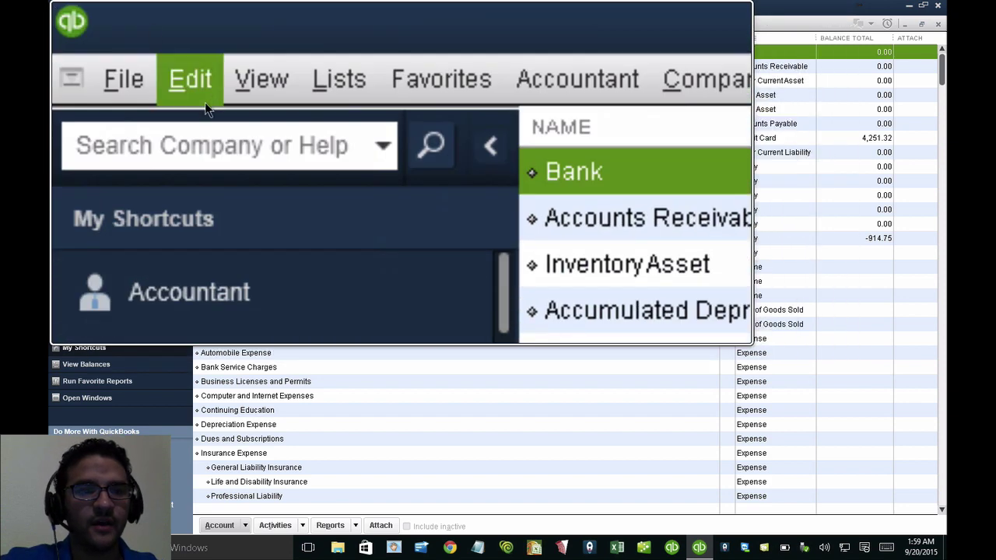
{"action": "left_click", "coordinate": [98, 77]}
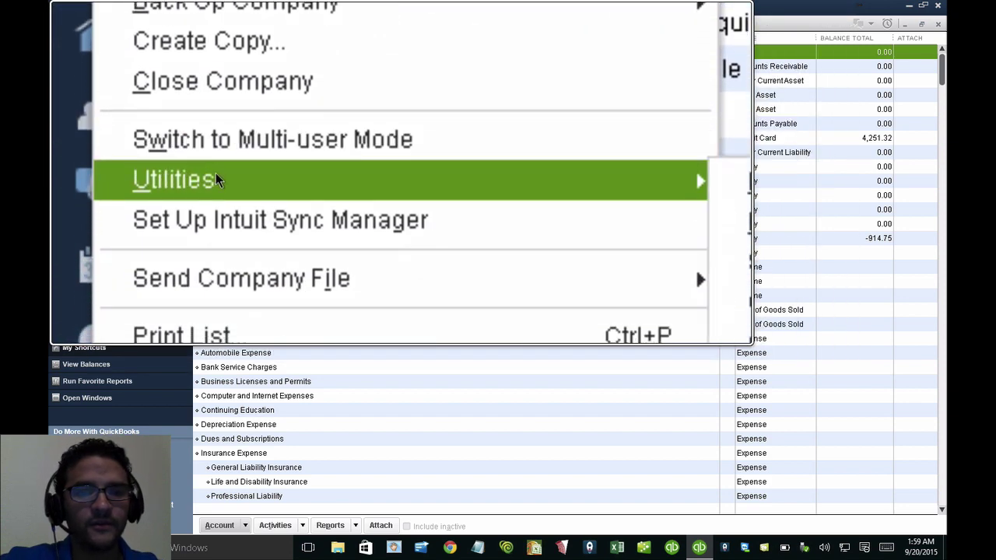
{"action": "mouse_move", "coordinate": [402, 178]}
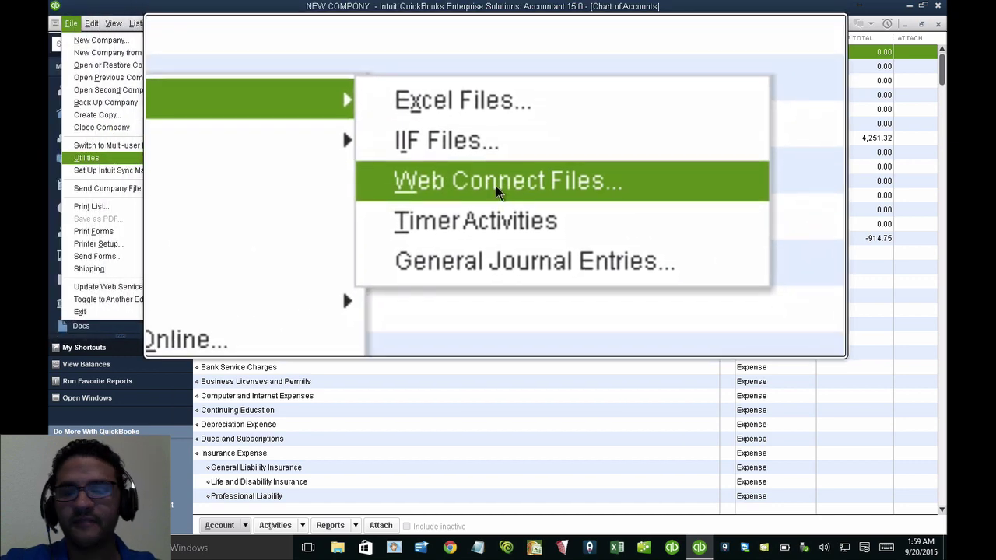
{"action": "left_click", "coordinate": [498, 190]}
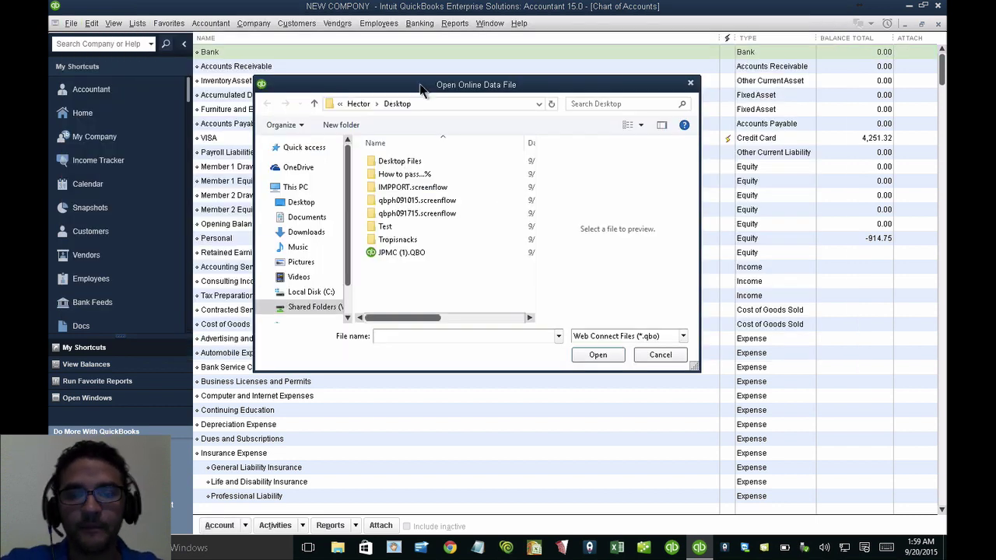
Import JPMC (1).QBO into the existing Bank account and acknowledge the successful import.
{"action": "left_click", "coordinate": [394, 257]}
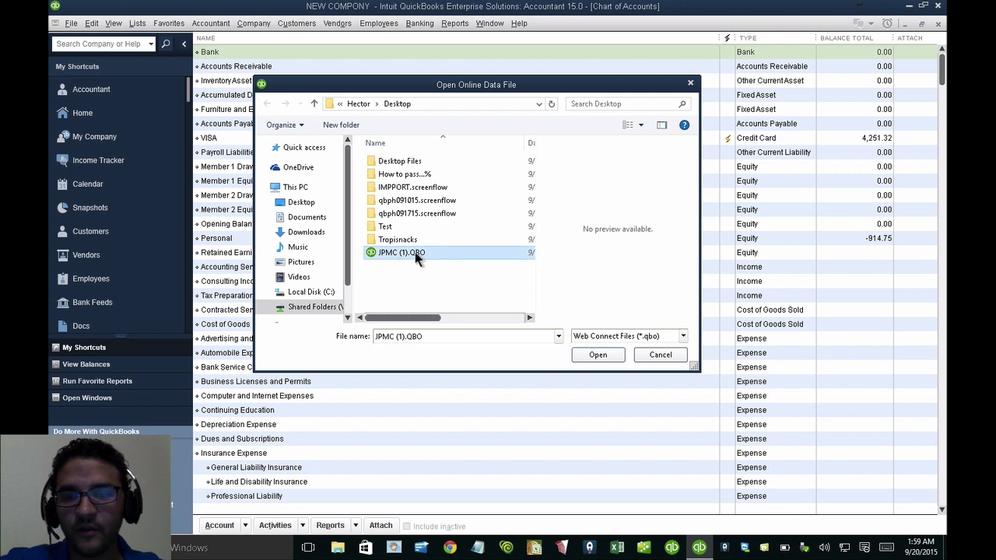
{"action": "left_click", "coordinate": [598, 355]}
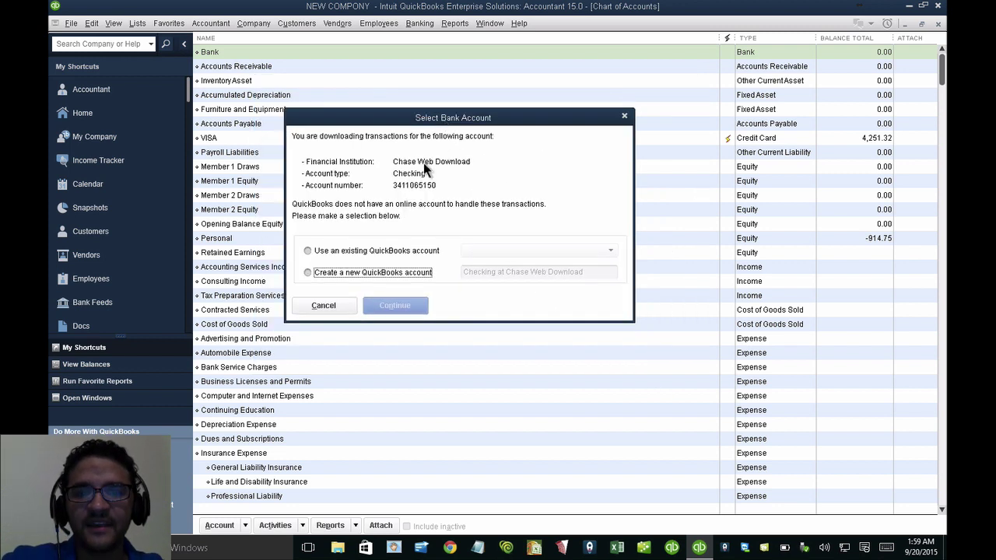
{"action": "left_click", "coordinate": [369, 257]}
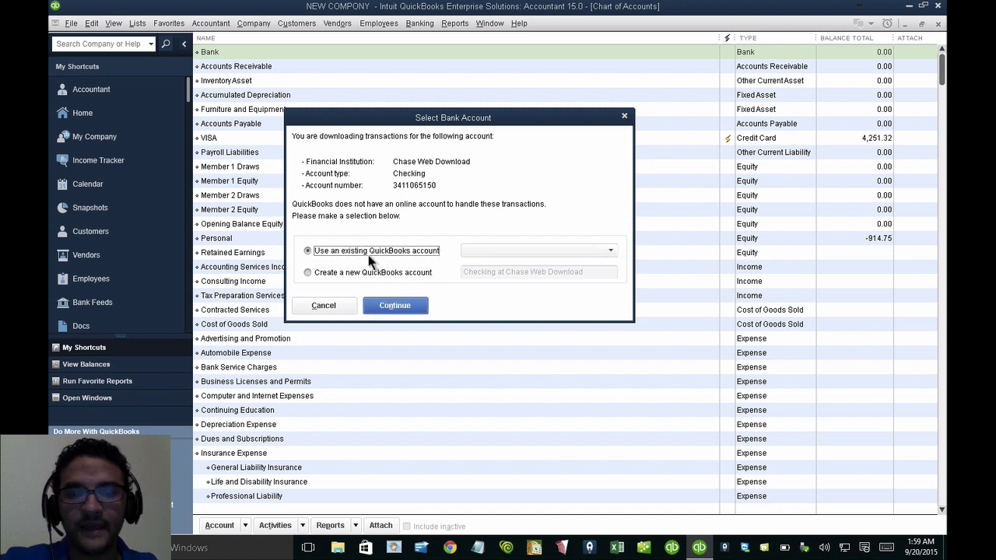
{"action": "left_click", "coordinate": [484, 250]}
{"action": "left_click", "coordinate": [488, 297]}
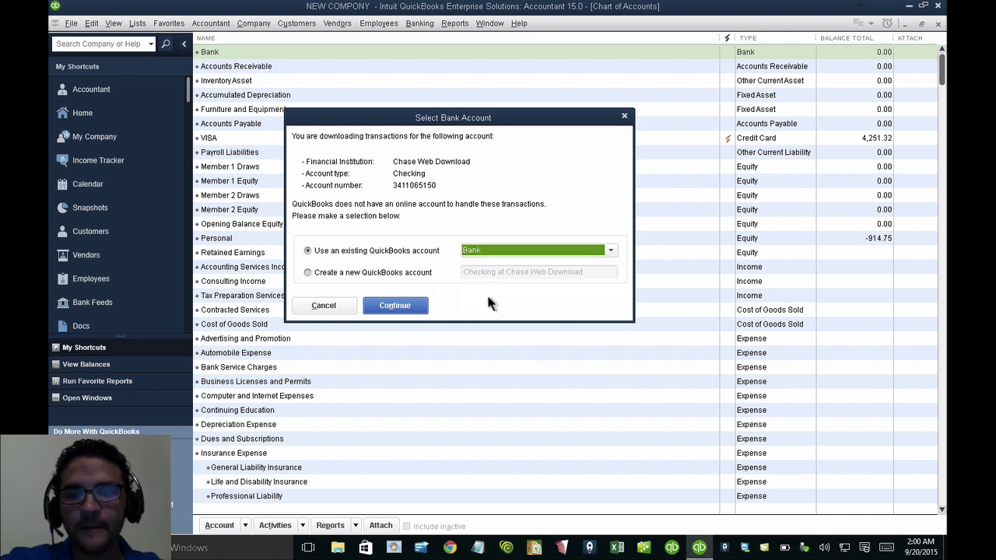
{"action": "left_click", "coordinate": [395, 305]}
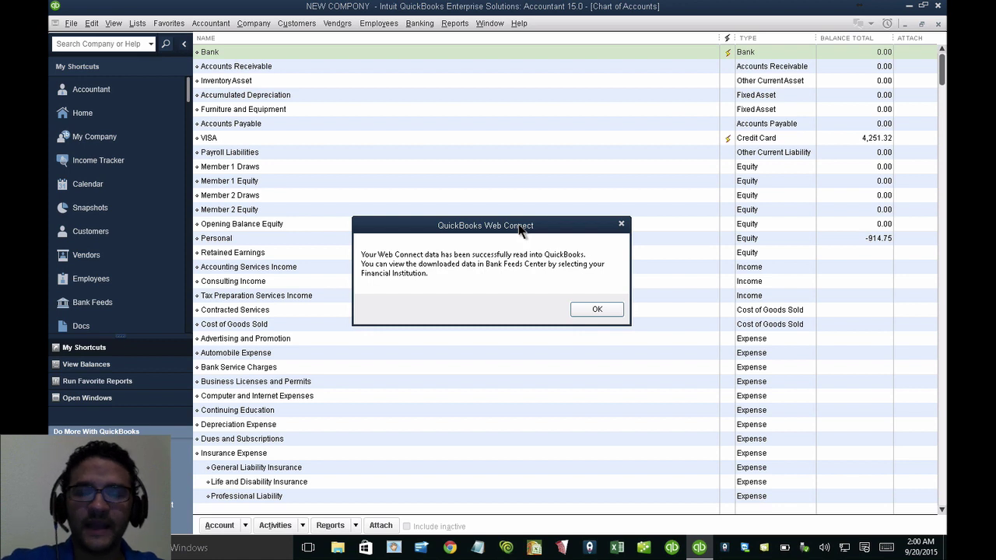
{"action": "left_click", "coordinate": [597, 310]}
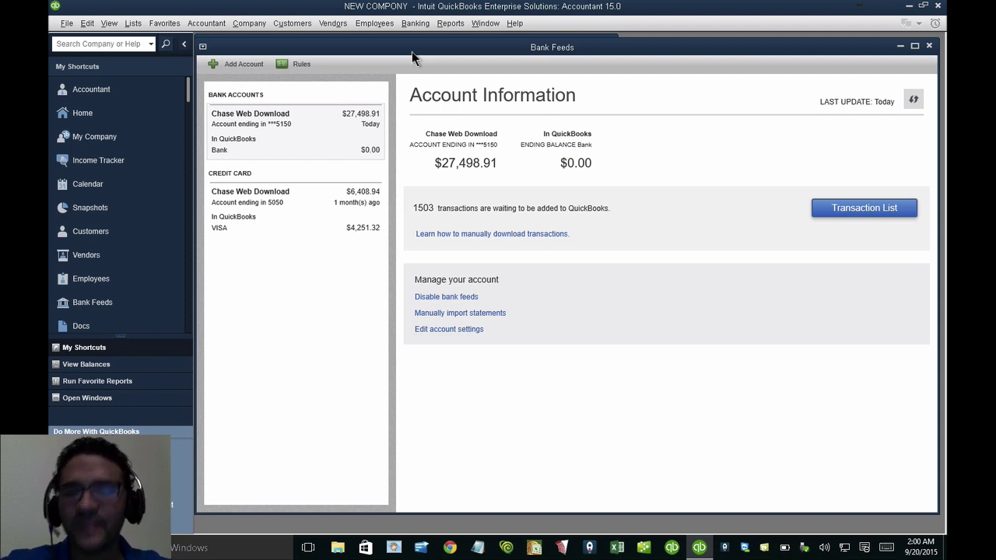
In the transaction list, set up the Intuit Acct Fee's payee as a new Intuit vendor.
{"action": "left_click", "coordinate": [850, 215]}
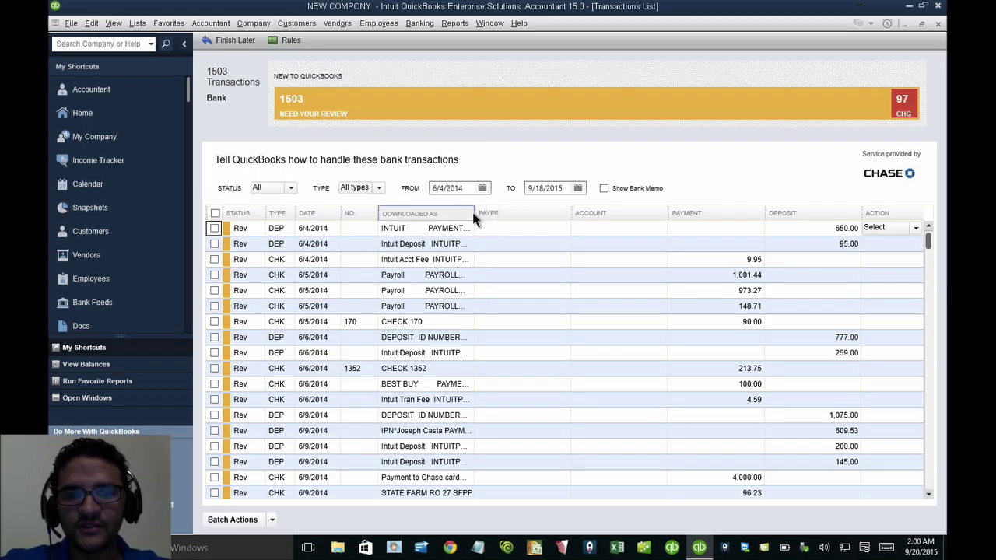
{"action": "left_click", "coordinate": [493, 261]}
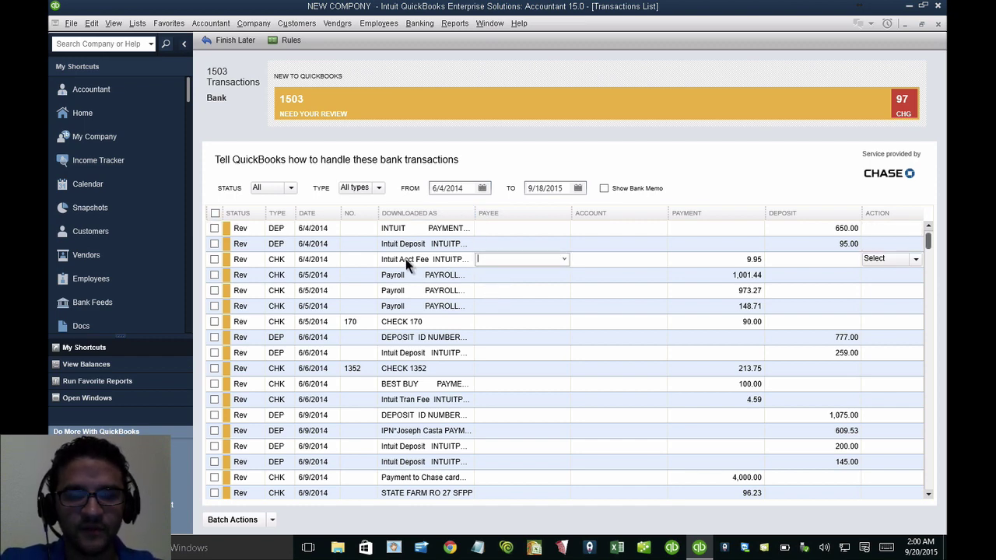
{"action": "type", "text": "Intuit MErchant Solutio"}
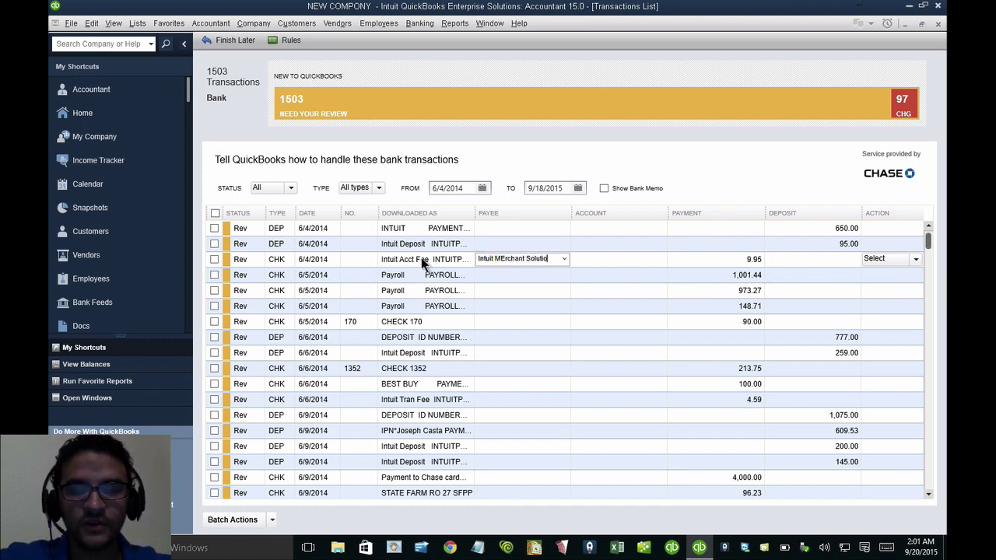
{"action": "key", "text": "Tab"}
{"action": "left_click", "coordinate": [419, 219]}
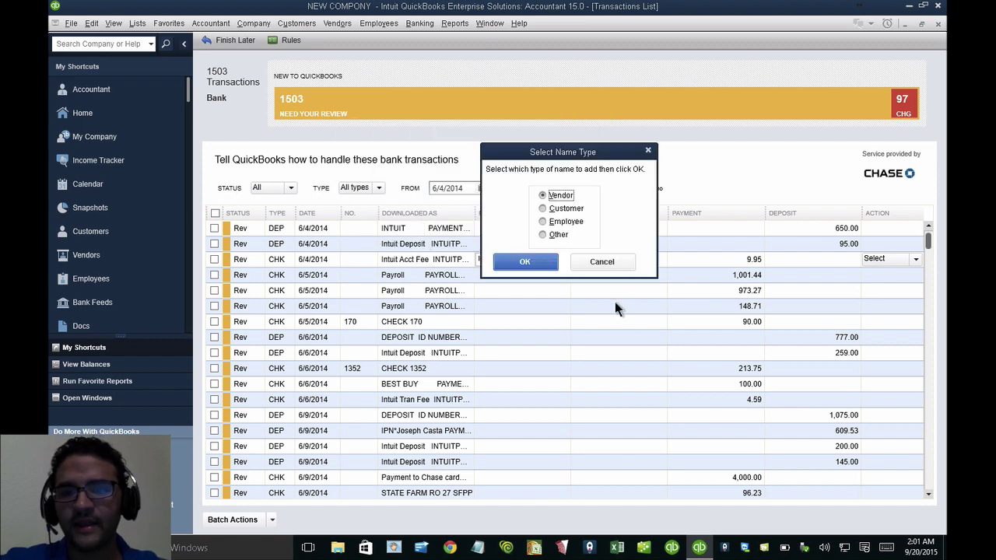
{"action": "left_click", "coordinate": [536, 262]}
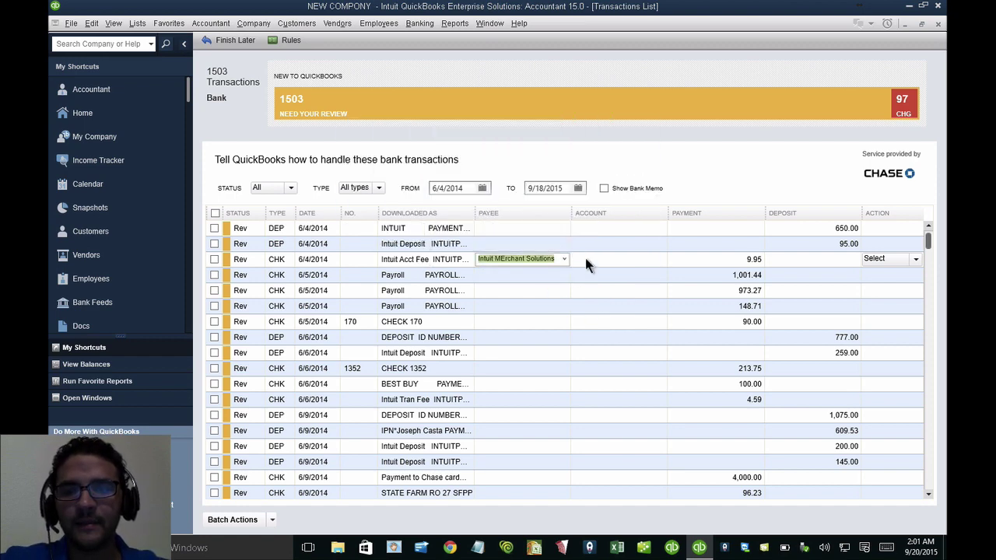
Assign Bank Service Charges to the $9.95 Intuit Acct Fee and Quick Add it.
{"action": "left_click", "coordinate": [586, 259]}
{"action": "type", "text": "Bank Service Charges"}
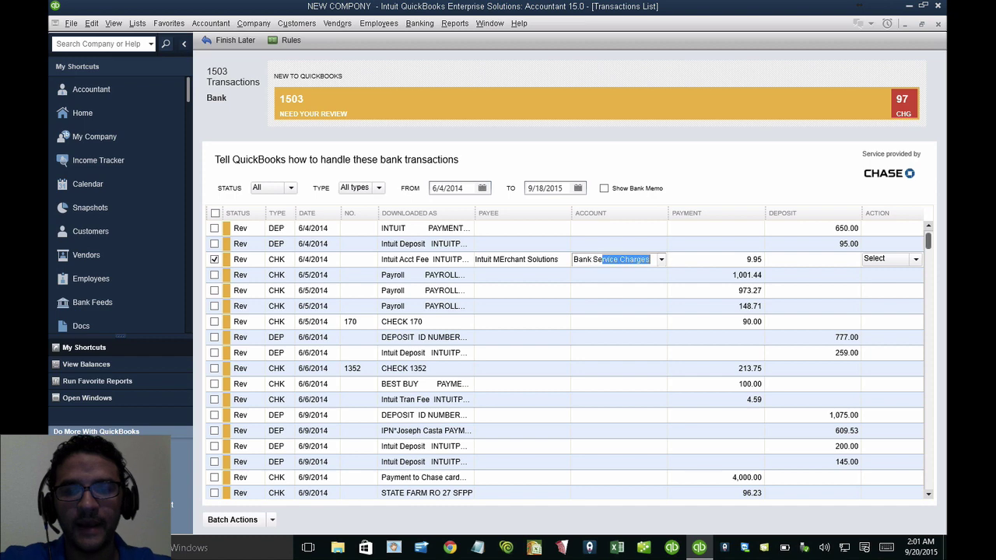
{"action": "key", "text": "Tab"}
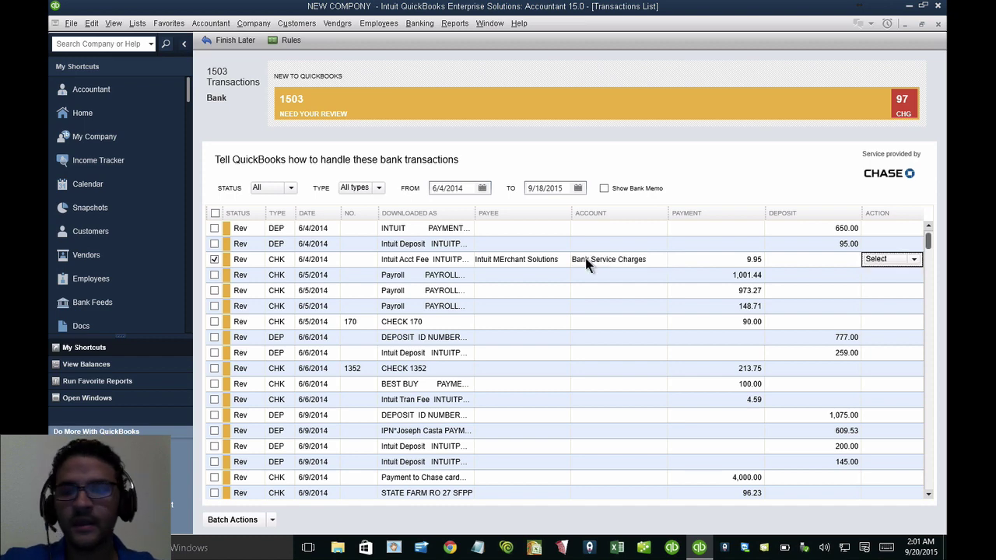
{"action": "left_click", "coordinate": [915, 259]}
{"action": "left_click", "coordinate": [841, 285]}
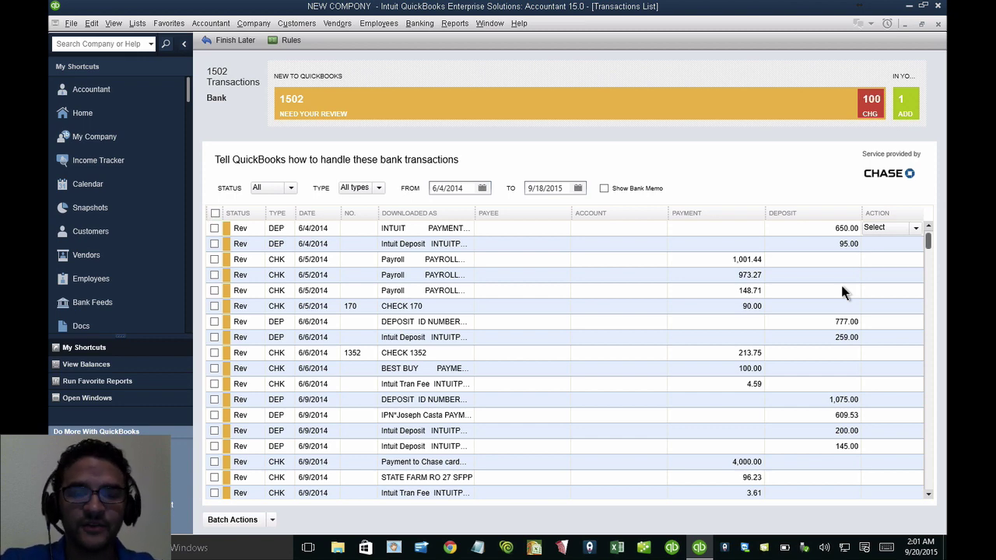
Filter to the 100 transactions changed by rules and sort them by Downloaded As.
{"action": "left_click", "coordinate": [874, 115]}
{"action": "left_click", "coordinate": [871, 110]}
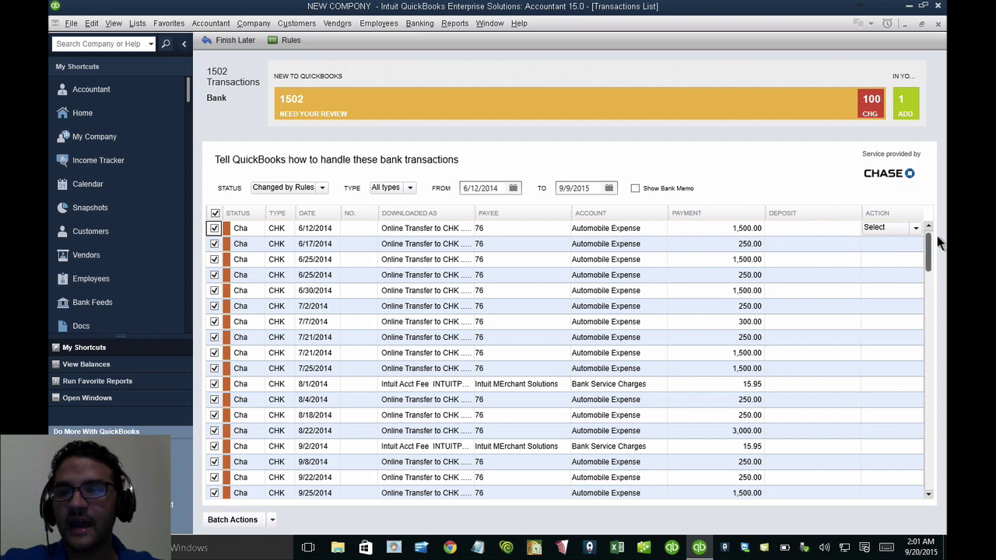
{"action": "left_click_drag", "start_coordinate": [927, 251], "coordinate": [926, 462]}
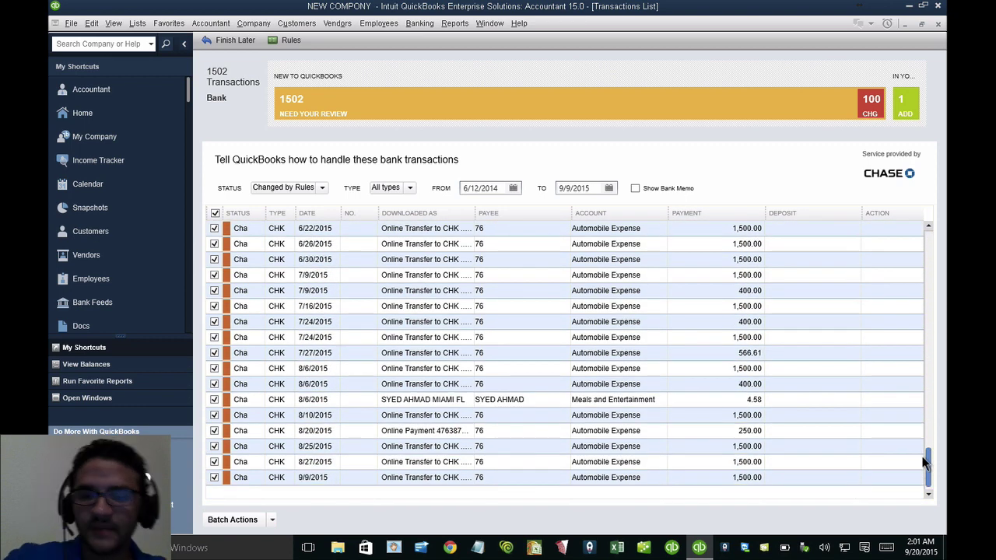
{"action": "left_click_drag", "start_coordinate": [927, 350], "coordinate": [919, 241]}
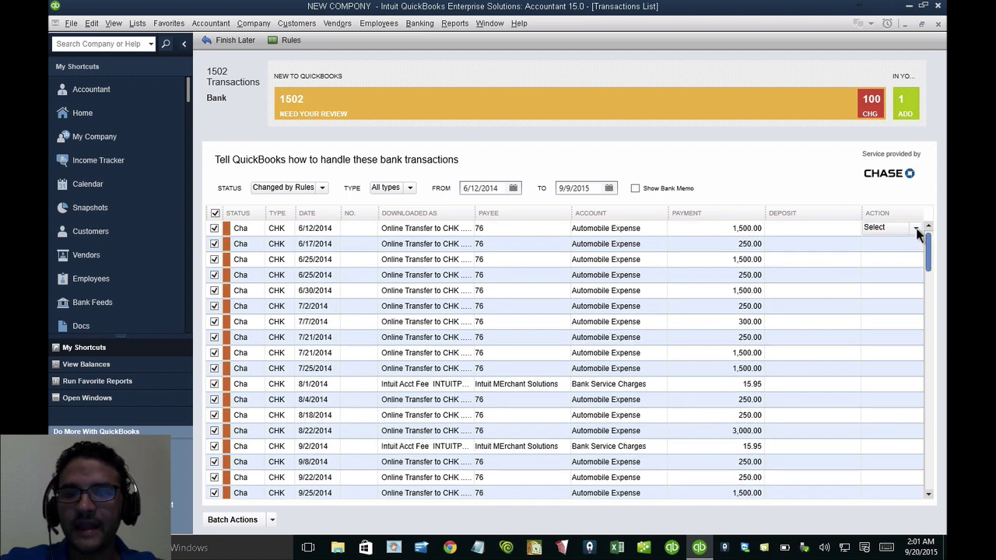
{"action": "left_click", "coordinate": [427, 213]}
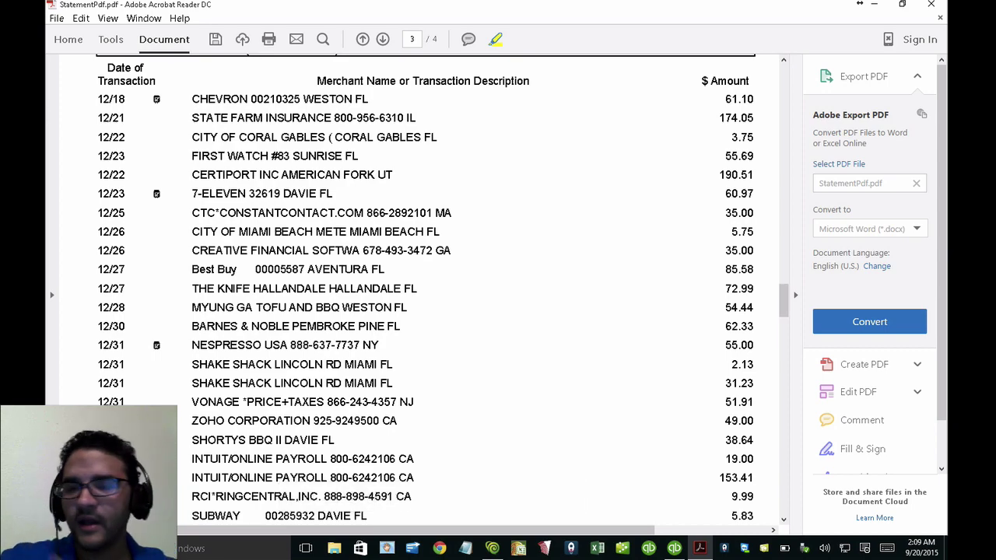
Highlight the 12/18 date, the CITY OF CORAL GABLES line and rows CREATIVE FINANCIAL through INTUIT, then close the PDF.
{"action": "key", "text": "ctrl+Up"}
{"action": "key", "text": "Escape"}
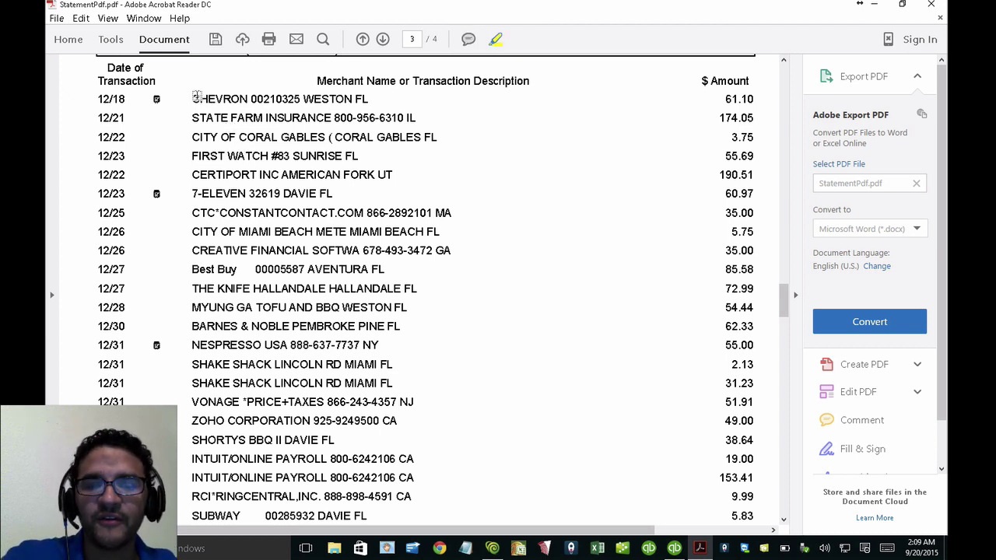
{"action": "left_click_drag", "start_coordinate": [97, 99], "coordinate": [124, 99]}
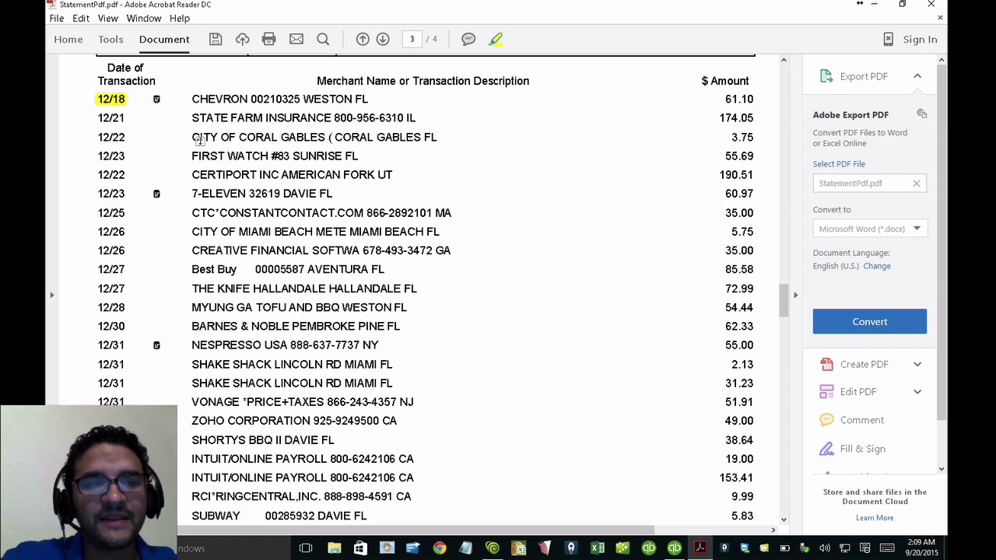
{"action": "left_click_drag", "start_coordinate": [192, 138], "coordinate": [440, 145]}
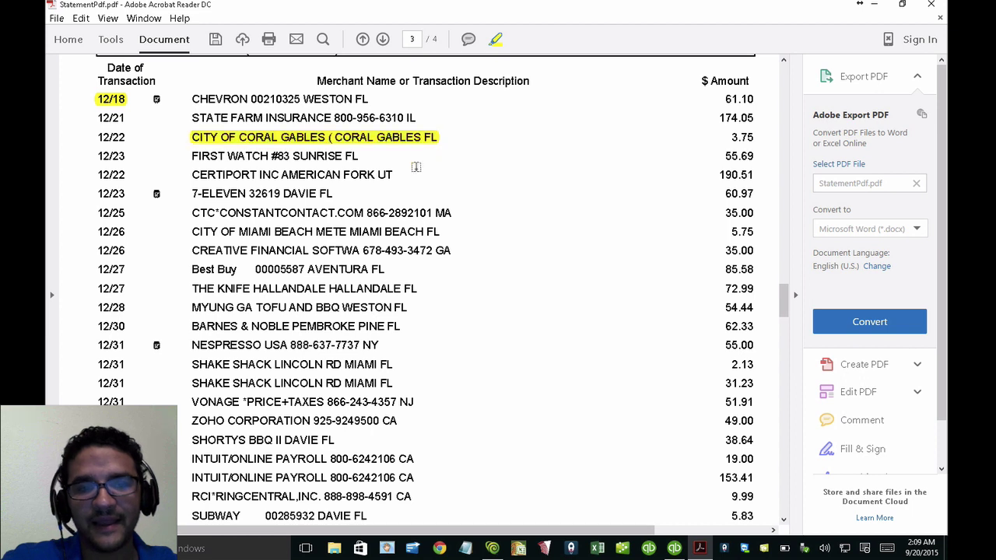
{"action": "left_click_drag", "start_coordinate": [192, 244], "coordinate": [381, 460]}
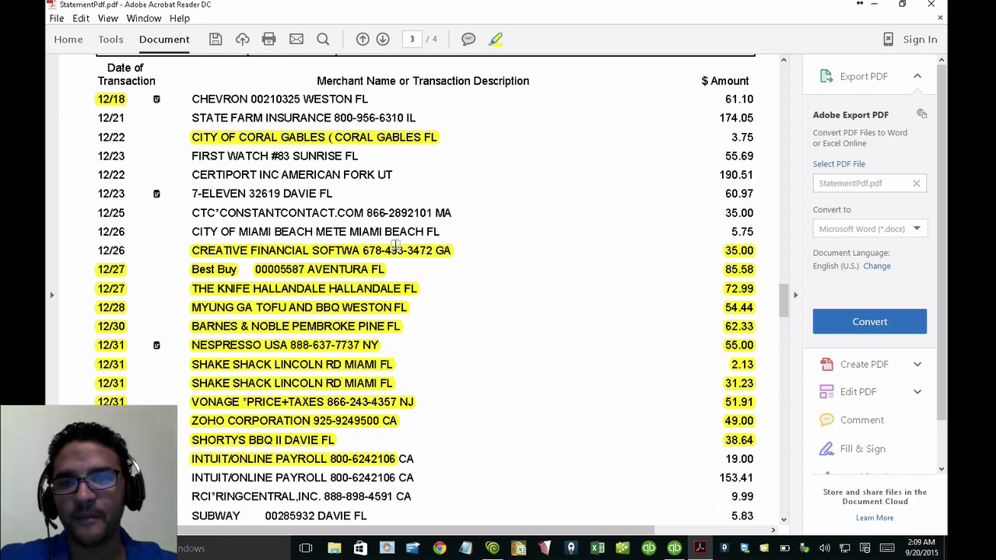
{"action": "left_click", "coordinate": [932, 8]}
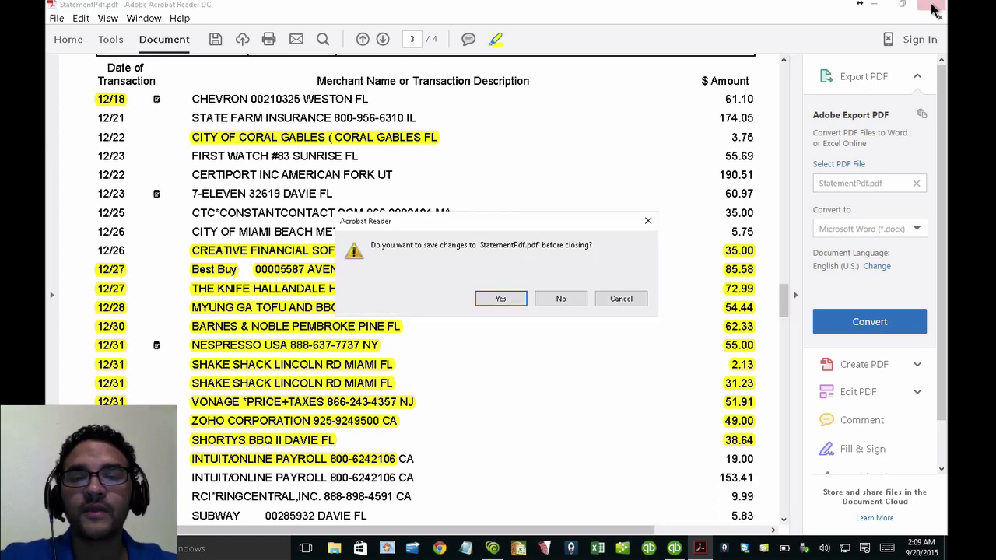
Discard the PDF highlights and open 2qbo Convert Pro's Convert Settings dialog.
{"action": "left_click", "coordinate": [557, 301]}
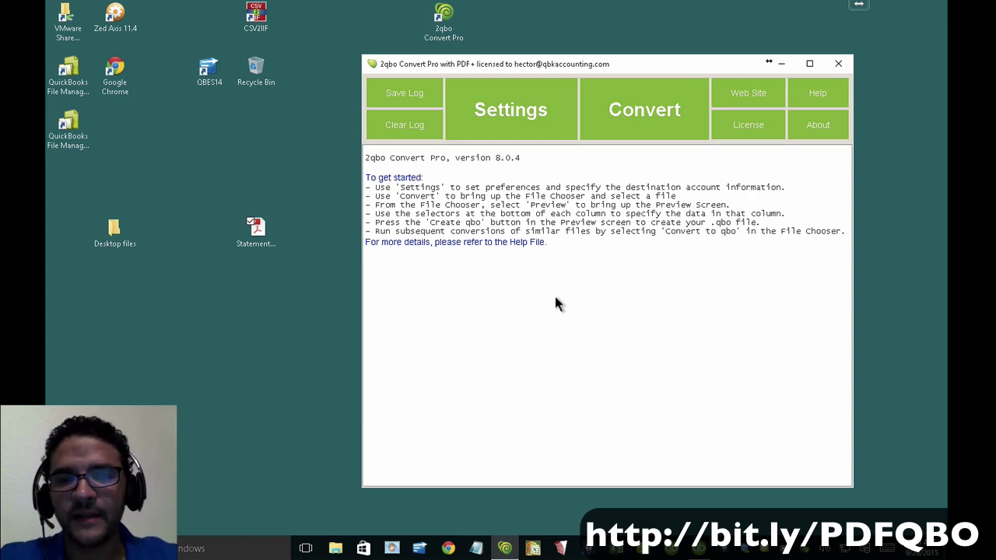
{"action": "left_click_drag", "start_coordinate": [565, 67], "coordinate": [548, 48]}
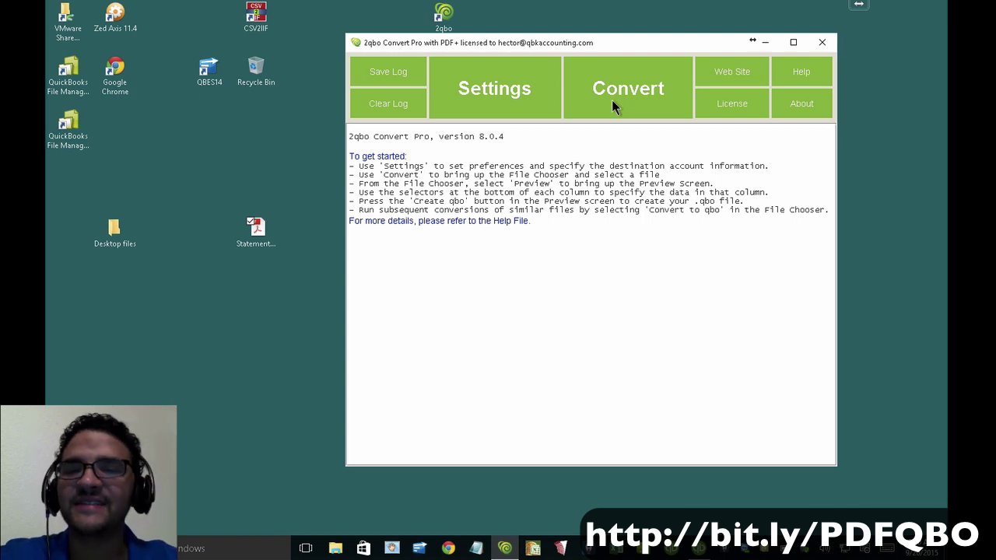
{"action": "left_click", "coordinate": [497, 89]}
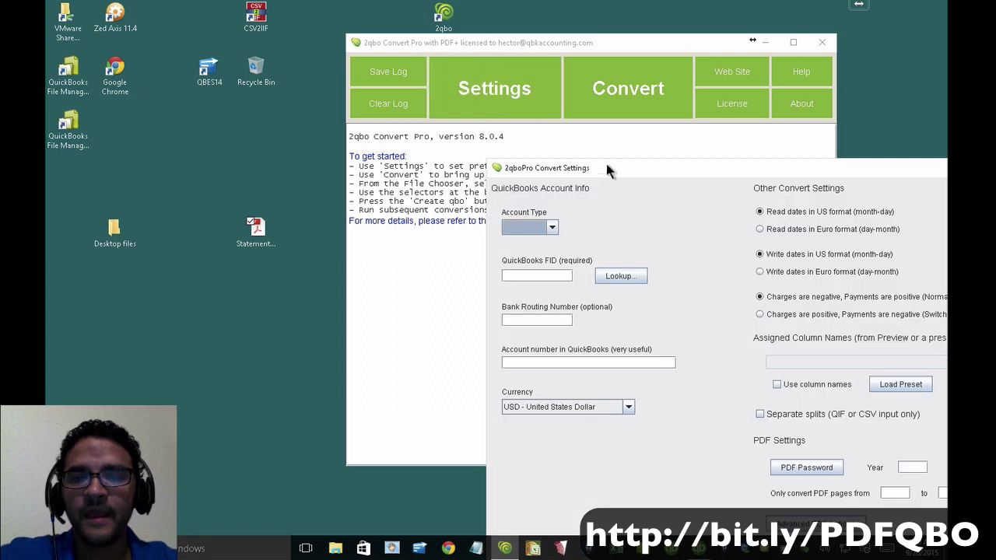
Set account type Credit Card, FID 02430 (Chase Web Download) and the card's account number, then save.
{"action": "left_click_drag", "start_coordinate": [607, 166], "coordinate": [396, 100]}
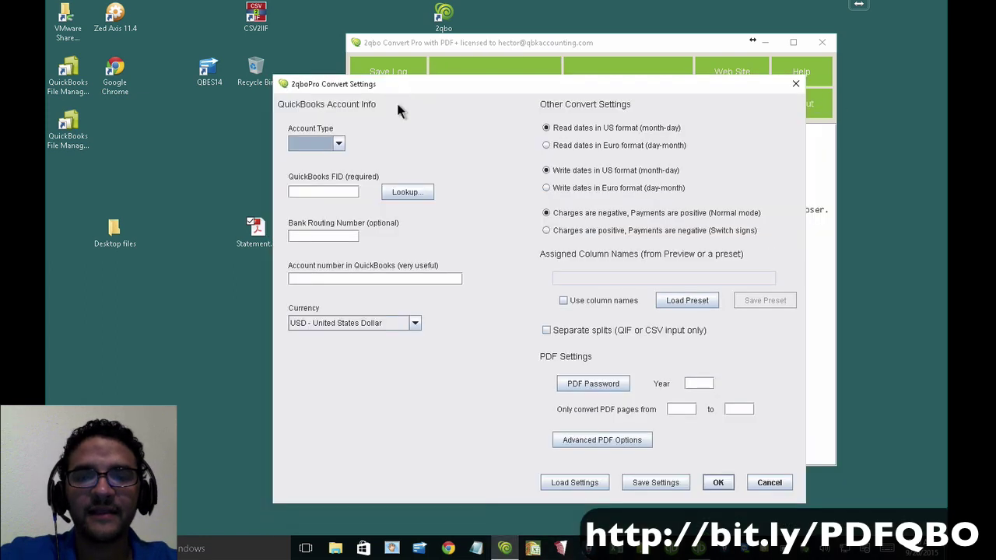
{"action": "left_click", "coordinate": [337, 148]}
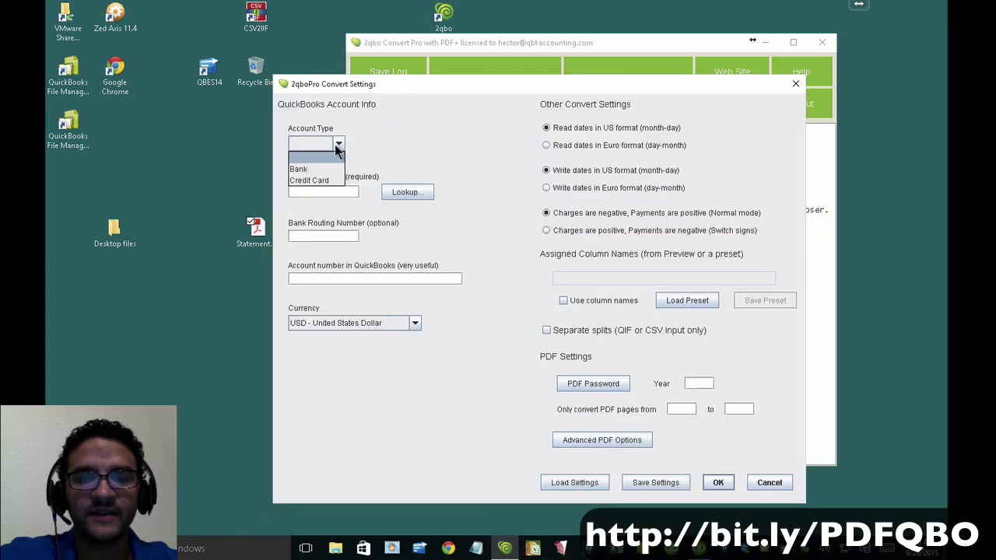
{"action": "left_click", "coordinate": [309, 181]}
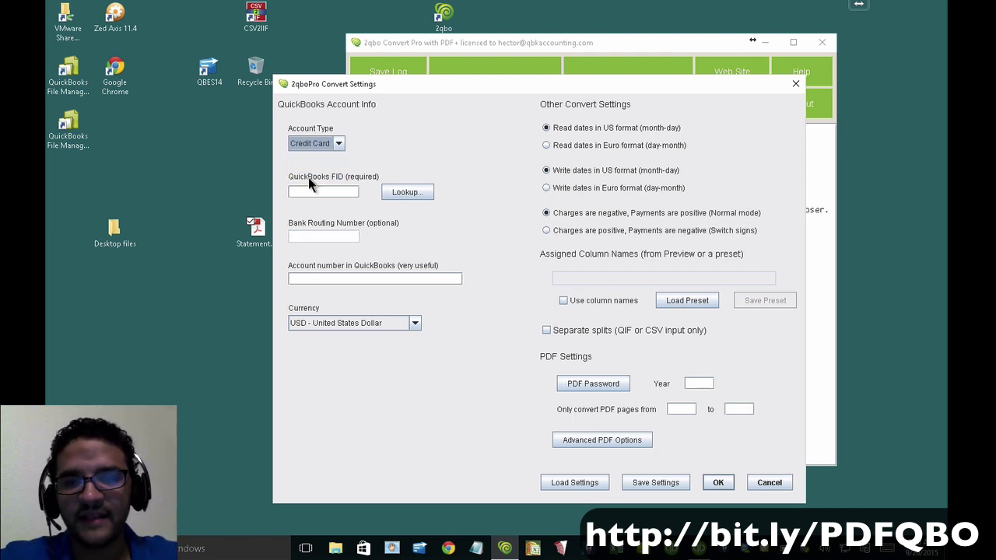
{"action": "left_click", "coordinate": [407, 193]}
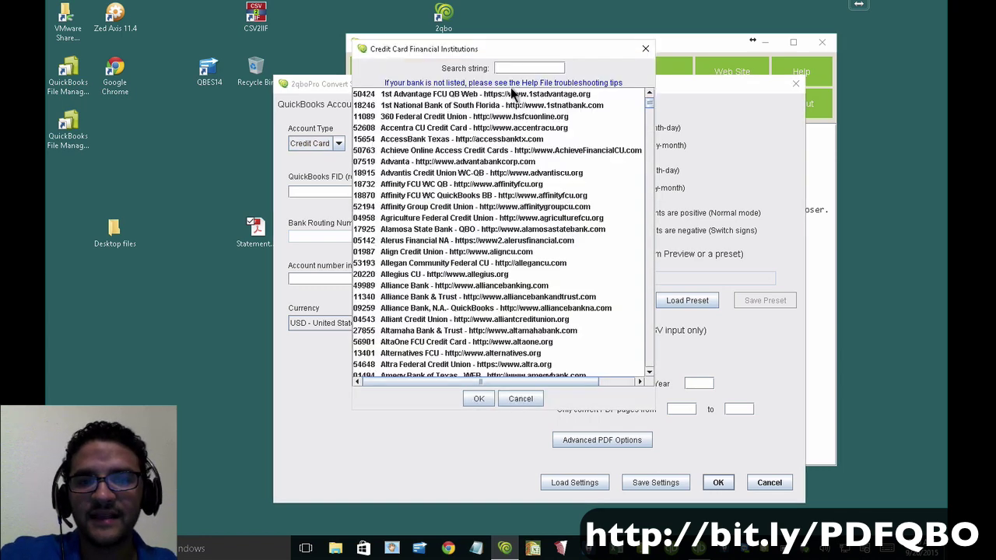
{"action": "left_click", "coordinate": [523, 68]}
{"action": "type", "text": "chase"}
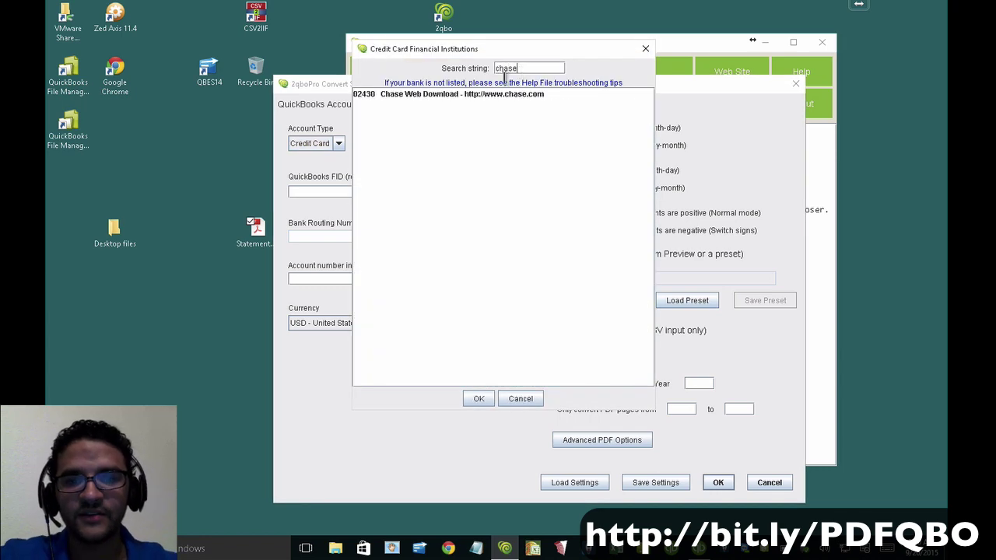
{"action": "left_click", "coordinate": [454, 98]}
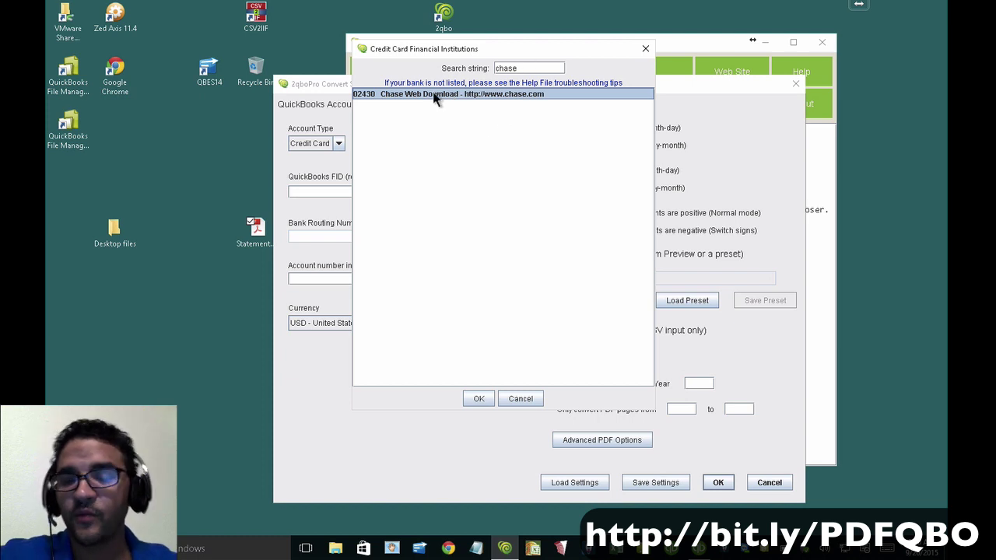
{"action": "left_click", "coordinate": [478, 400]}
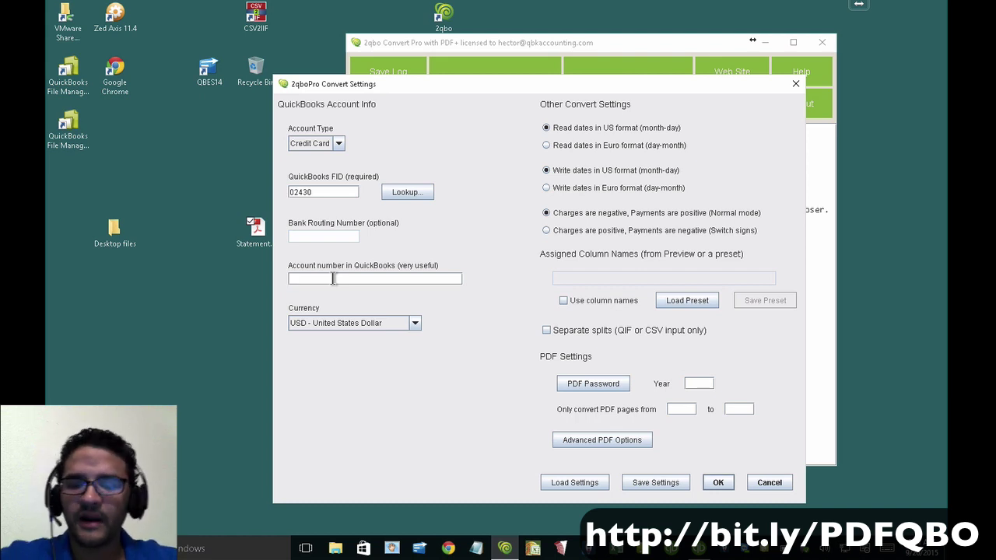
{"action": "type", "text": "8898"}
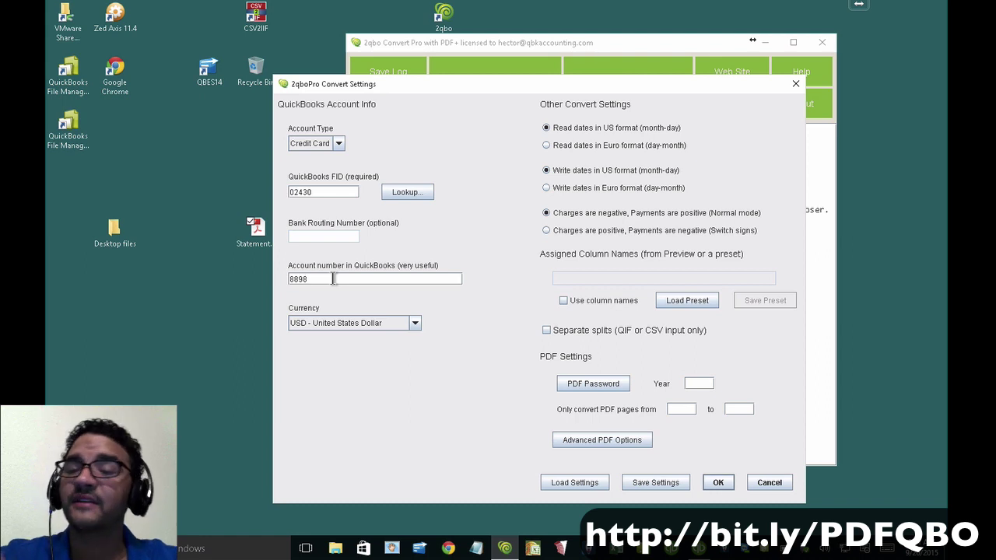
{"action": "left_click", "coordinate": [716, 483]}
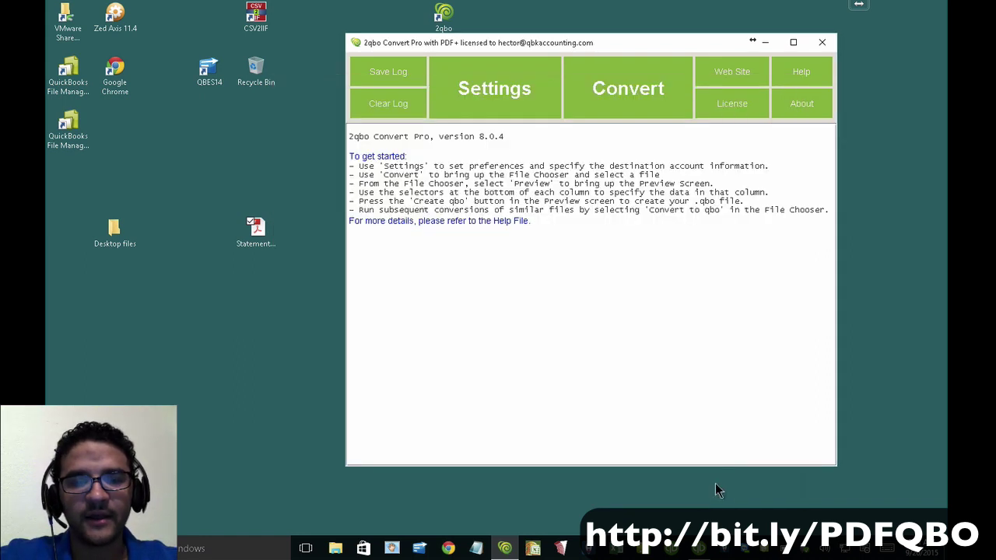
Pick StatementPdf.pdf from the Desktop as the statement file to convert.
{"action": "left_click", "coordinate": [604, 91]}
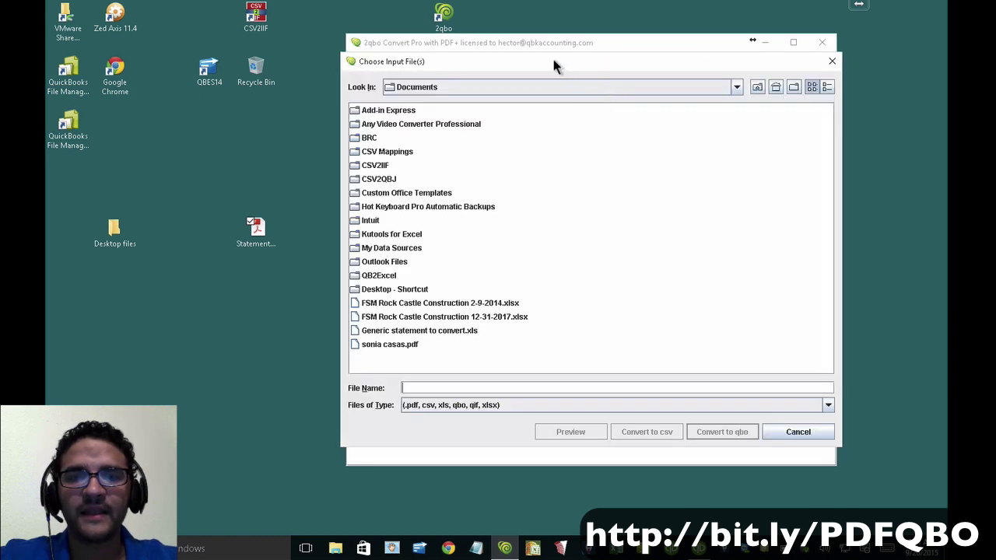
{"action": "left_click_drag", "start_coordinate": [555, 66], "coordinate": [520, 63]}
{"action": "left_click", "coordinate": [446, 86]}
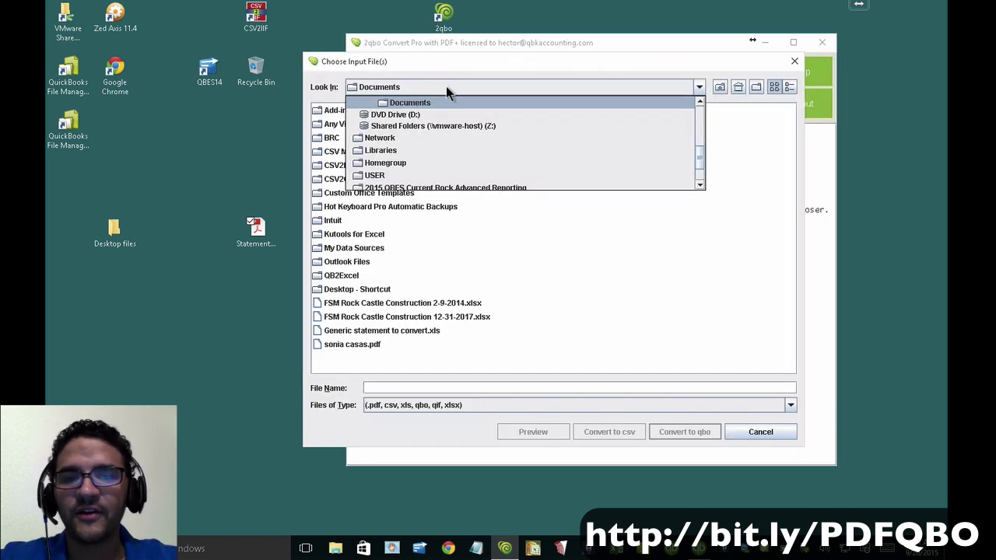
{"action": "scroll", "coordinate": [409, 151], "scroll_direction": "up", "scroll_amount": 3}
{"action": "left_click", "coordinate": [387, 102]}
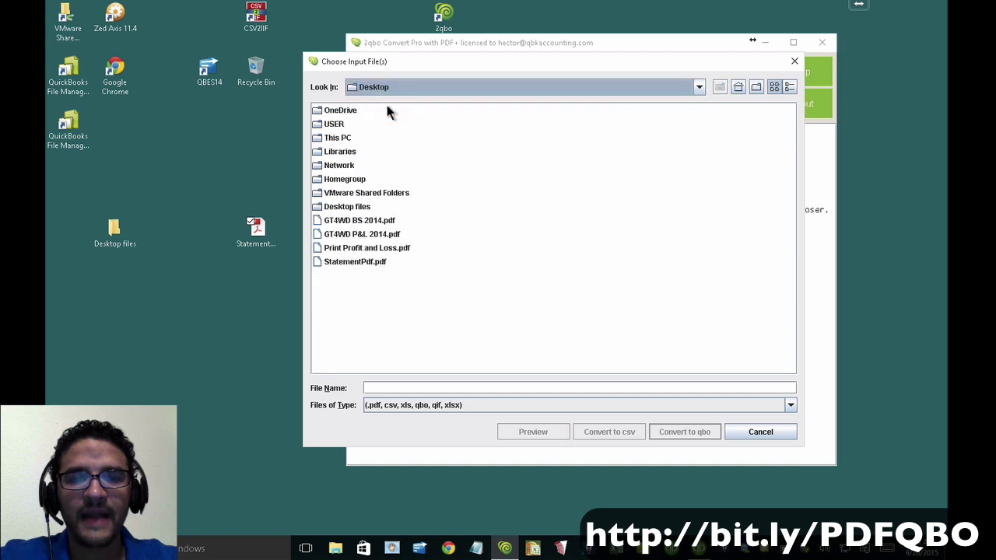
{"action": "left_click", "coordinate": [355, 262]}
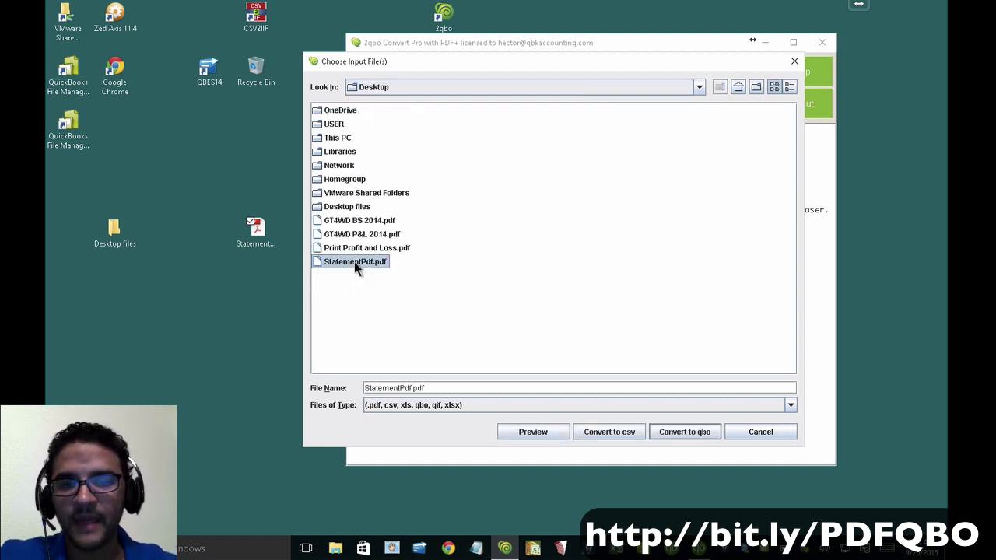
{"action": "left_click", "coordinate": [623, 432]}
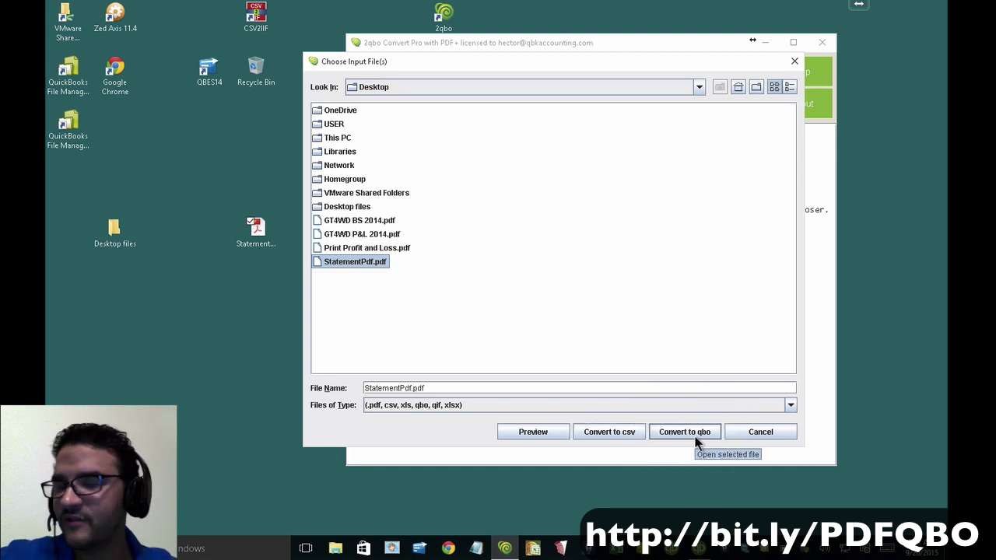
Preview the PDF's transactions in an enlarged window and widen the Payee column.
{"action": "left_click", "coordinate": [533, 433]}
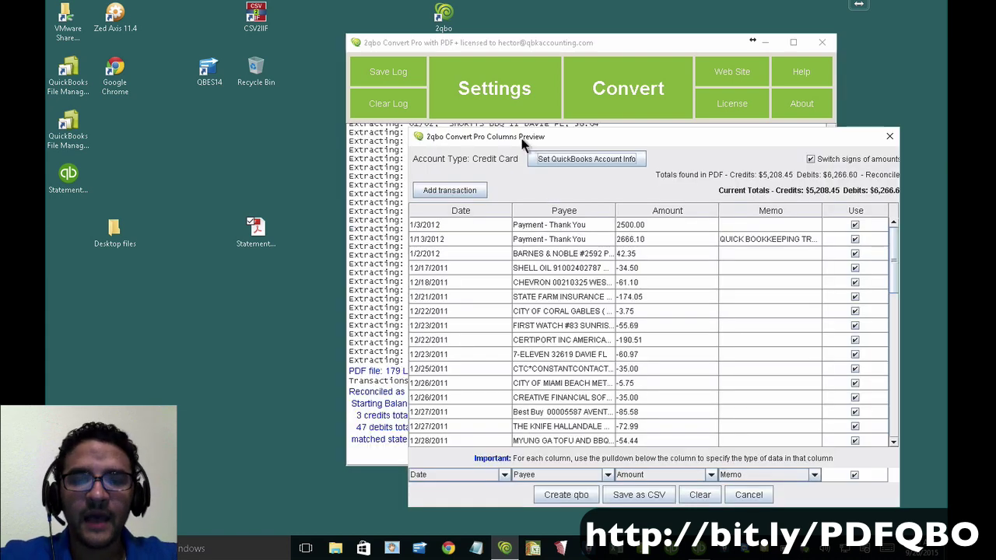
{"action": "left_click_drag", "start_coordinate": [523, 139], "coordinate": [289, 59]}
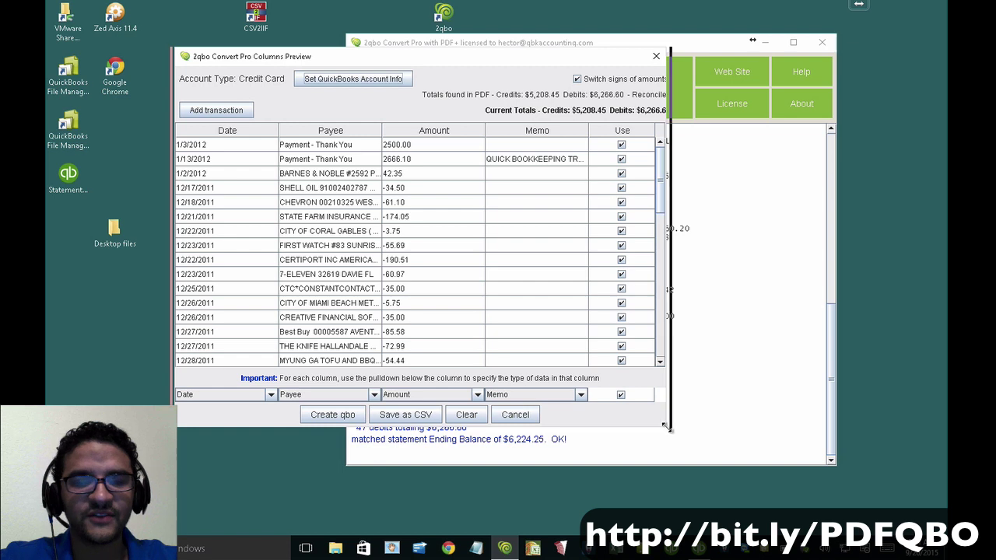
{"action": "left_click_drag", "start_coordinate": [665, 428], "coordinate": [859, 521]}
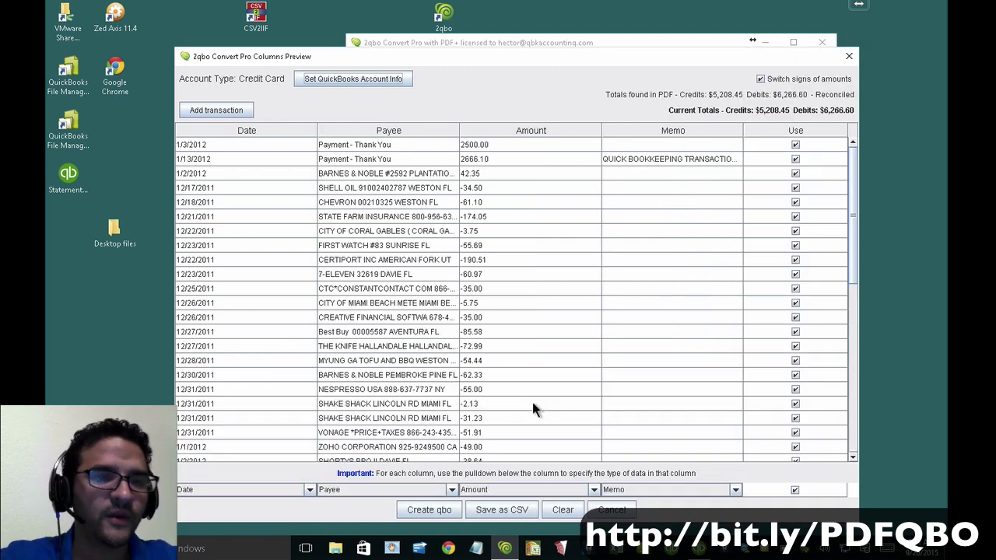
{"action": "left_click", "coordinate": [215, 191]}
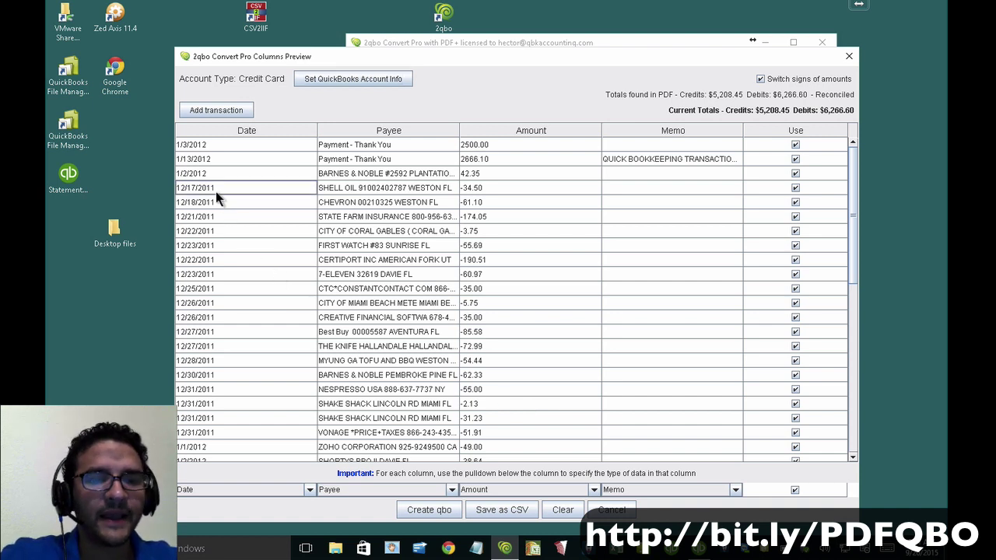
{"action": "left_click", "coordinate": [211, 146]}
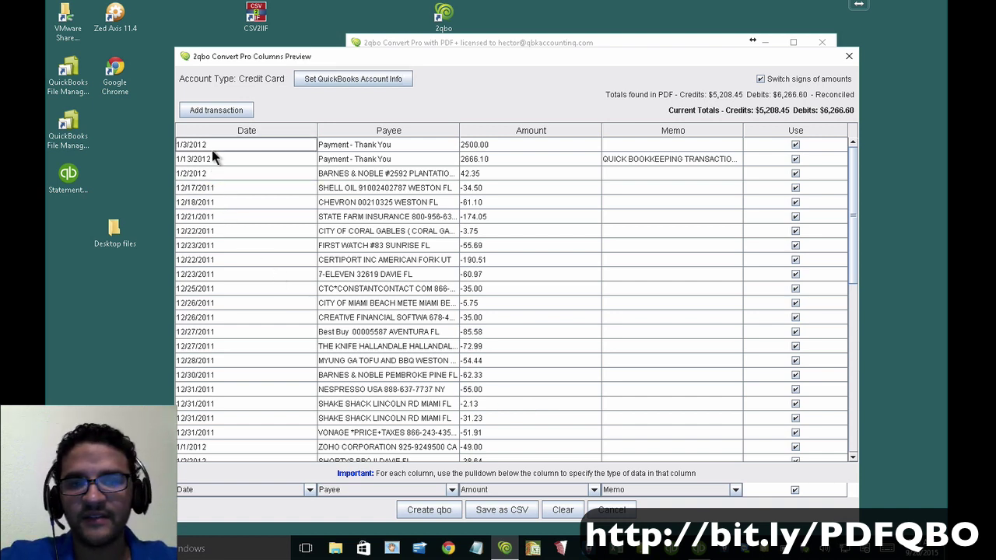
{"action": "left_click", "coordinate": [218, 231]}
{"action": "left_click", "coordinate": [454, 234]}
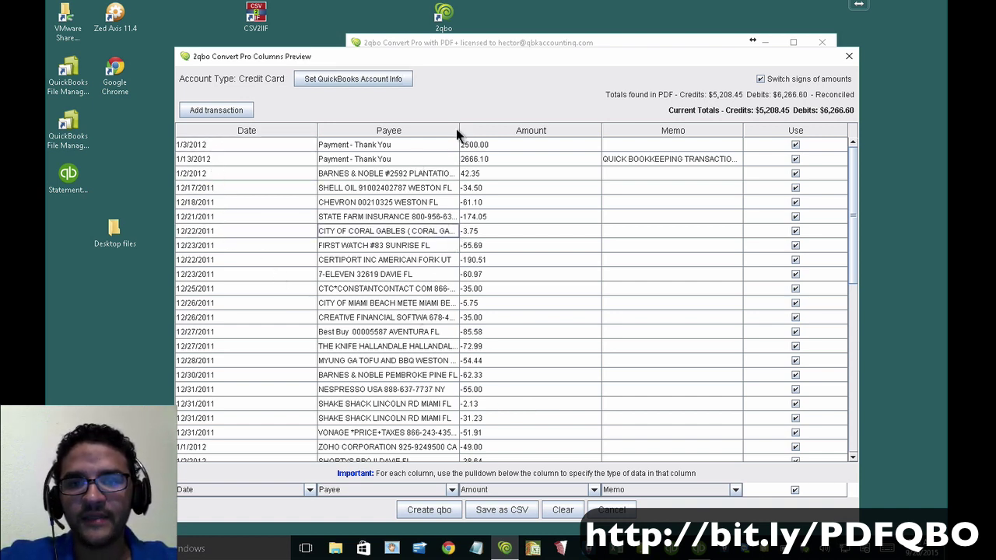
{"action": "left_click_drag", "start_coordinate": [458, 130], "coordinate": [495, 131]}
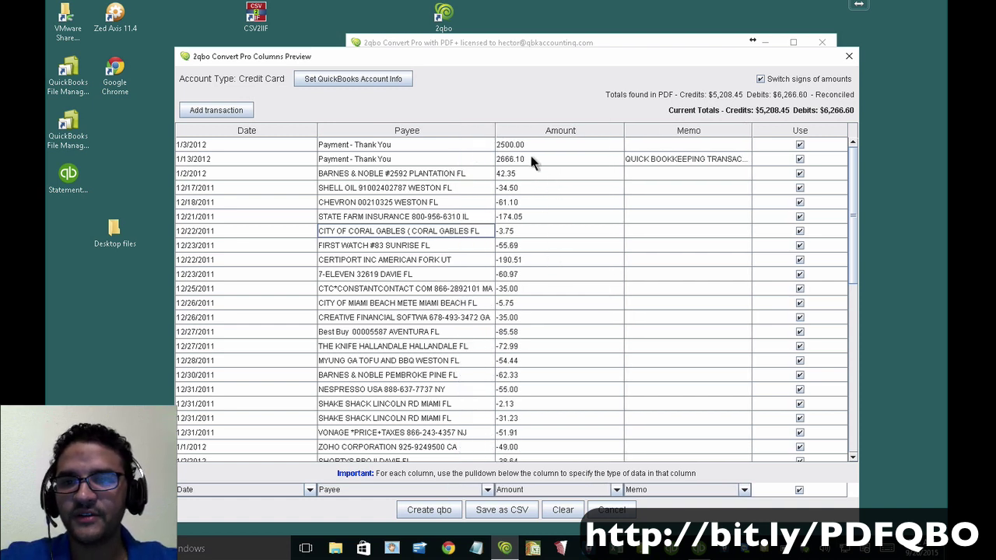
Confirm the three columns are typed Date, Payee and Amount.
{"action": "left_click", "coordinate": [308, 489]}
{"action": "left_click", "coordinate": [309, 490]}
{"action": "left_click", "coordinate": [488, 490]}
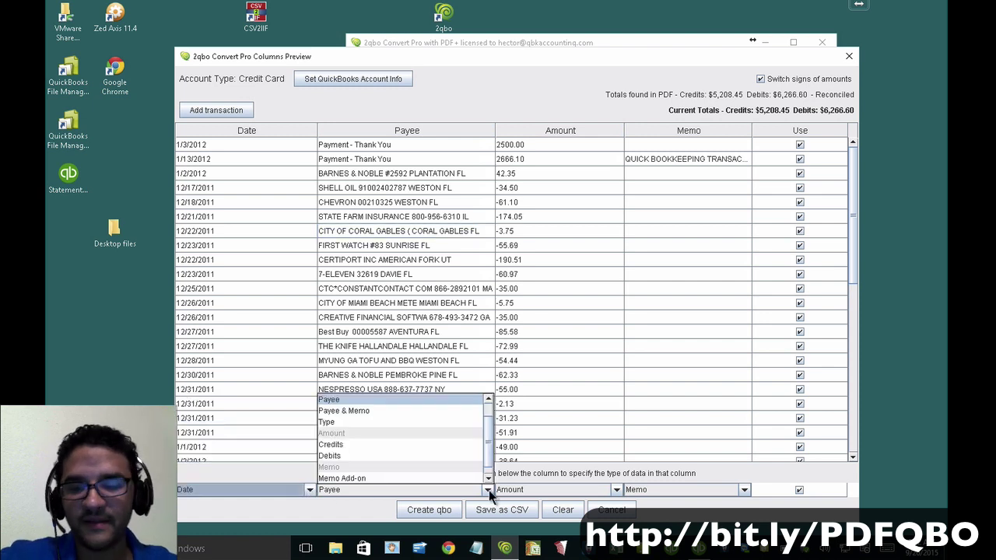
{"action": "left_click", "coordinate": [488, 490]}
{"action": "left_click", "coordinate": [616, 490]}
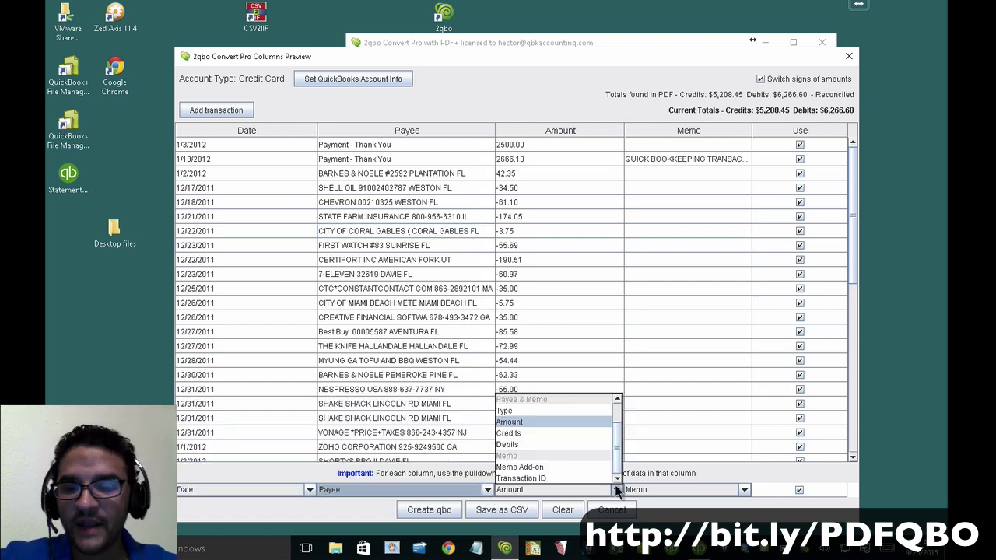
{"action": "left_click", "coordinate": [616, 490]}
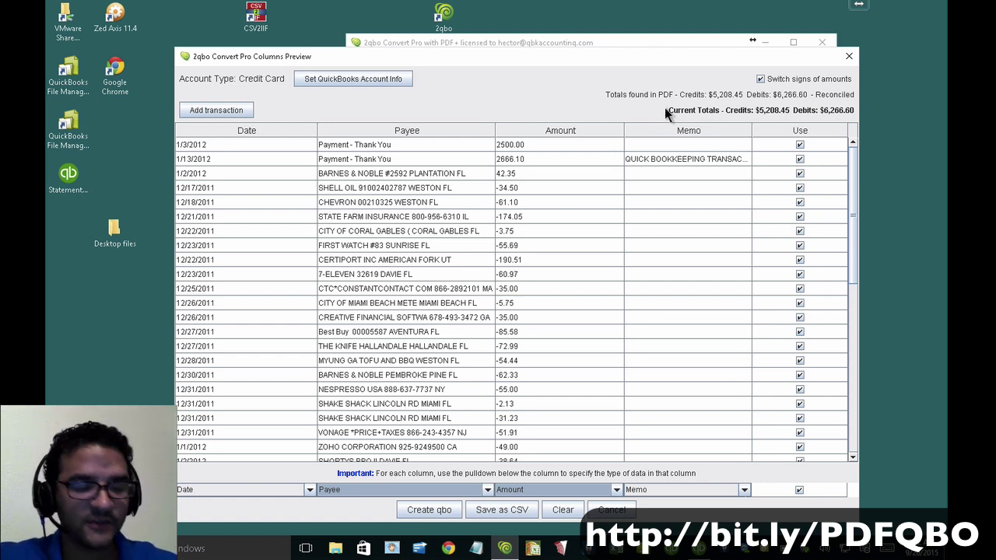
Close Adobe Reader and create the QBO file, writing 50 transactions.
{"action": "left_click", "coordinate": [727, 103]}
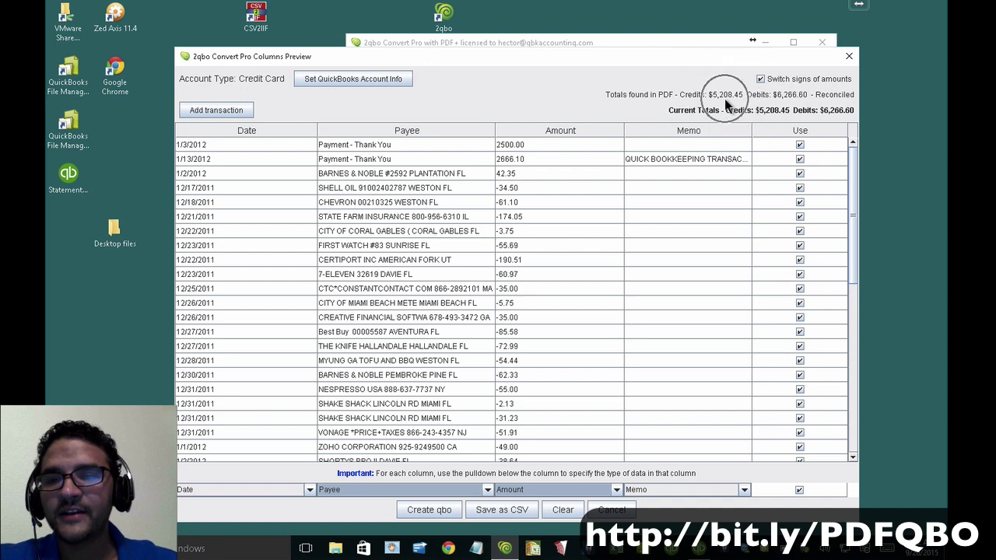
{"action": "left_click", "coordinate": [799, 101]}
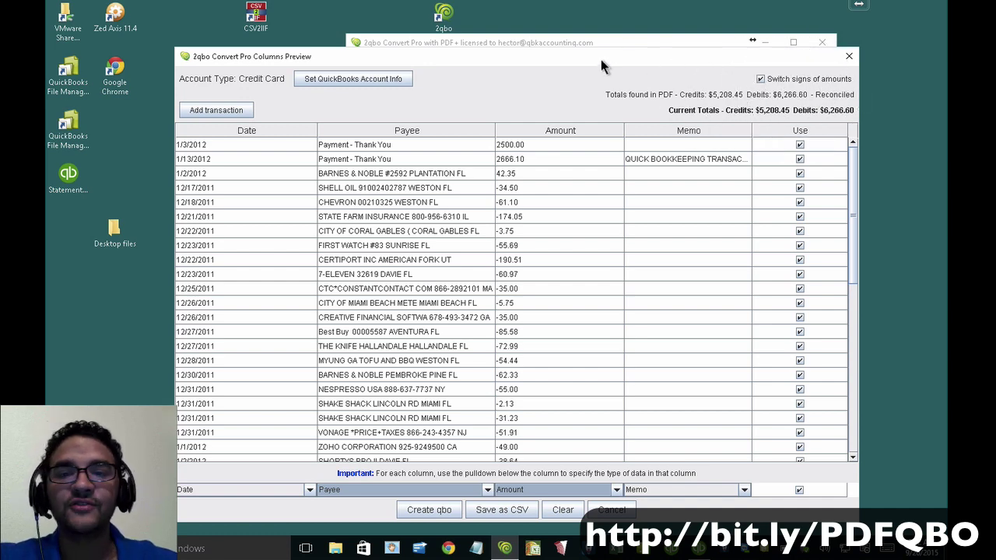
{"action": "left_click_drag", "start_coordinate": [610, 68], "coordinate": [675, 65]}
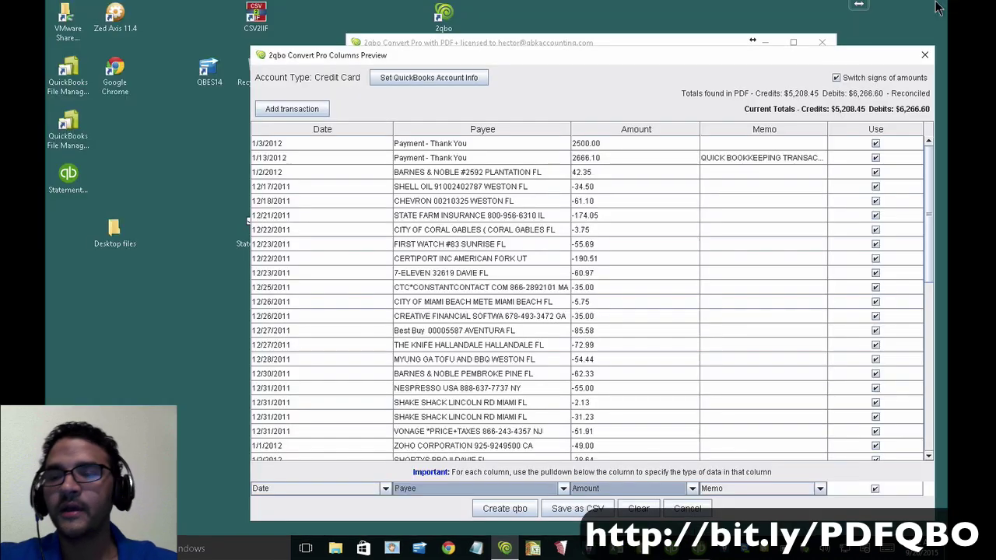
{"action": "left_click", "coordinate": [936, 6]}
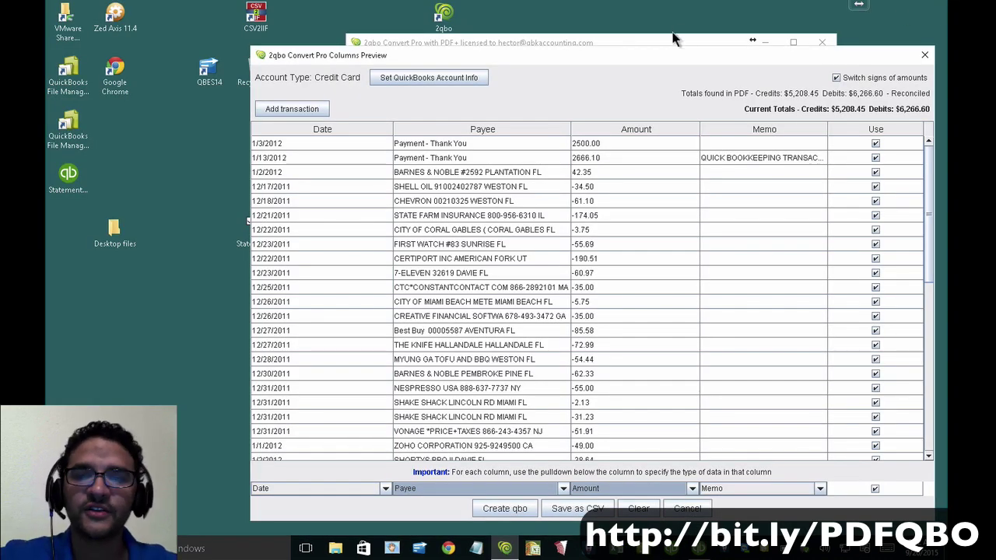
{"action": "left_click_drag", "start_coordinate": [654, 56], "coordinate": [629, 54]}
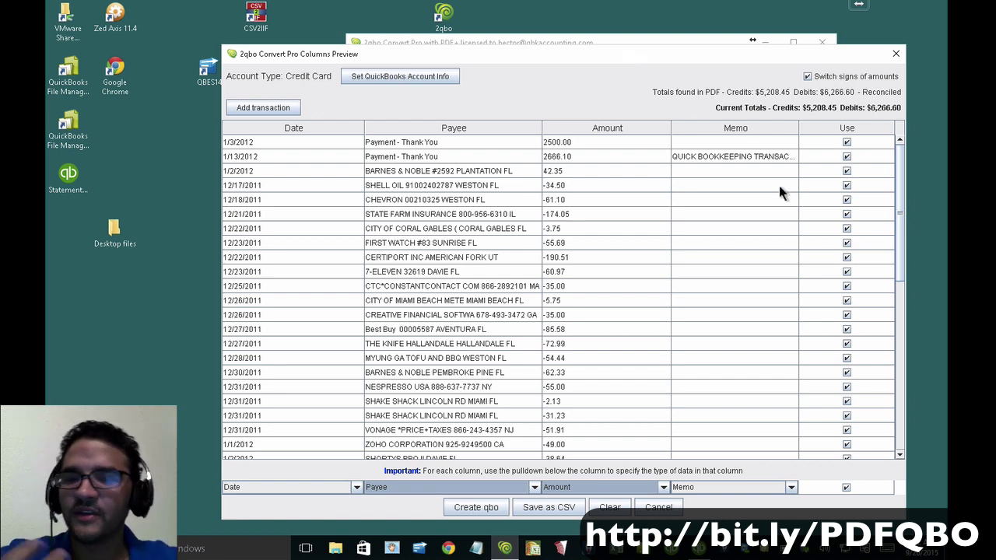
{"action": "left_click", "coordinate": [477, 511]}
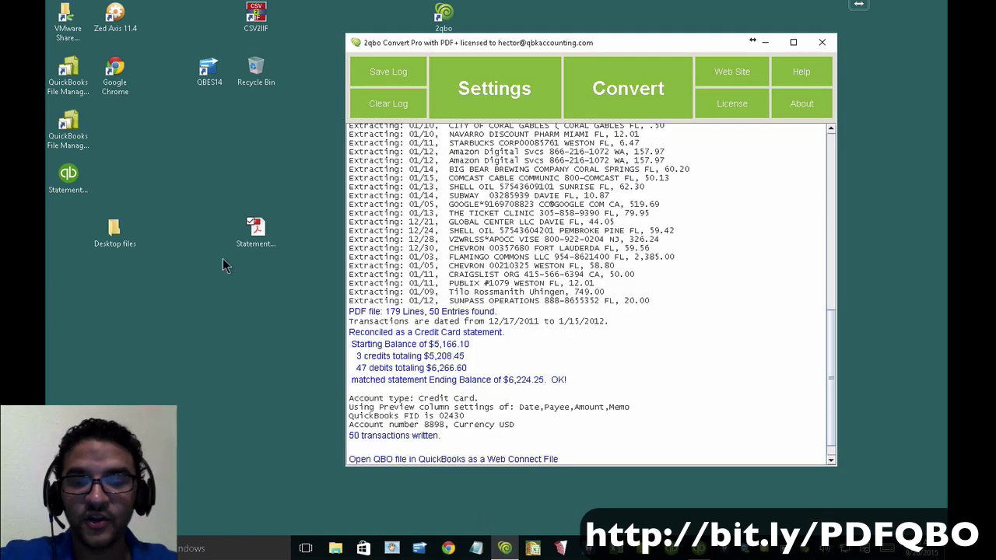
Import StatementPdf.qbo from the Desktop as a Web Connect file in QuickBooks.
{"action": "left_click", "coordinate": [476, 548]}
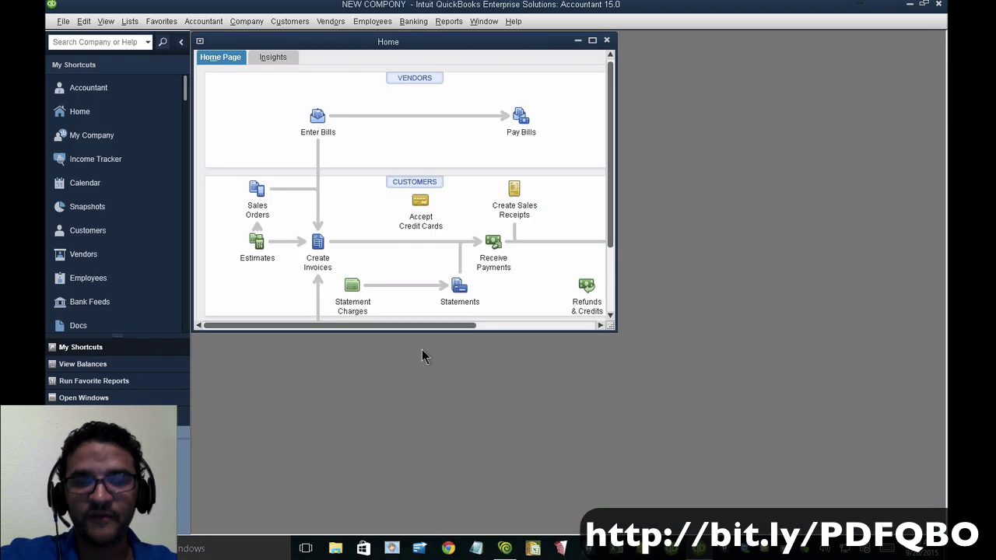
{"action": "left_click", "coordinate": [62, 21]}
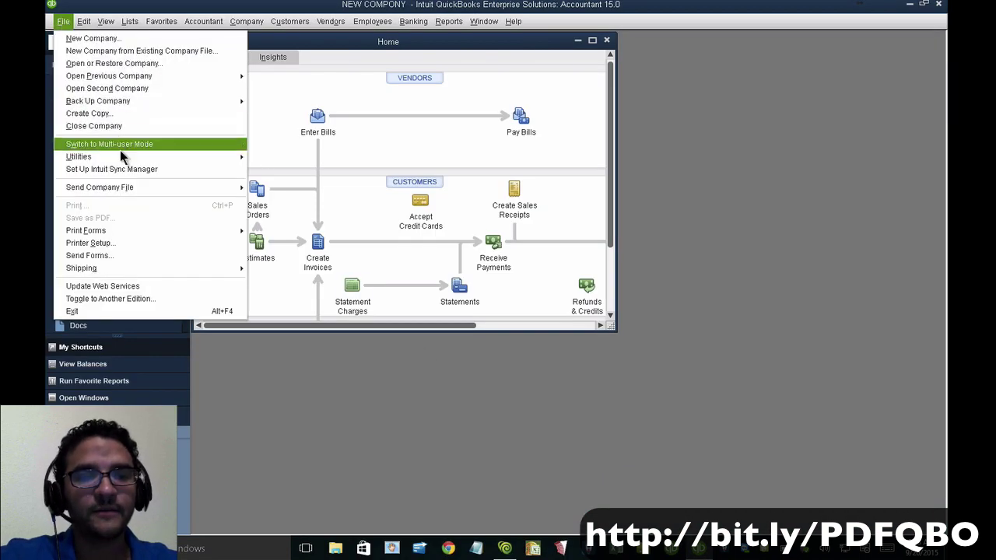
{"action": "mouse_move", "coordinate": [120, 156]}
{"action": "mouse_move", "coordinate": [389, 158]}
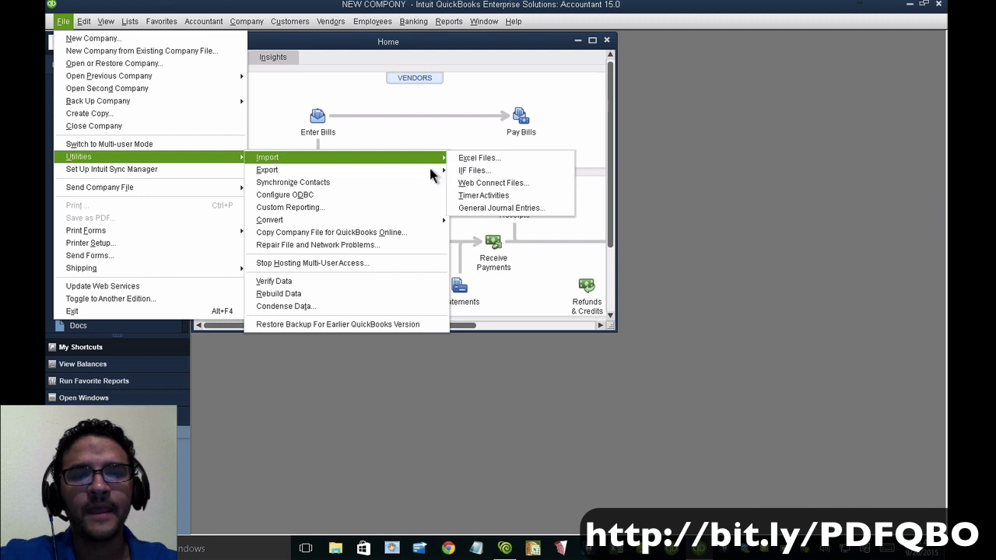
{"action": "left_click", "coordinate": [493, 183]}
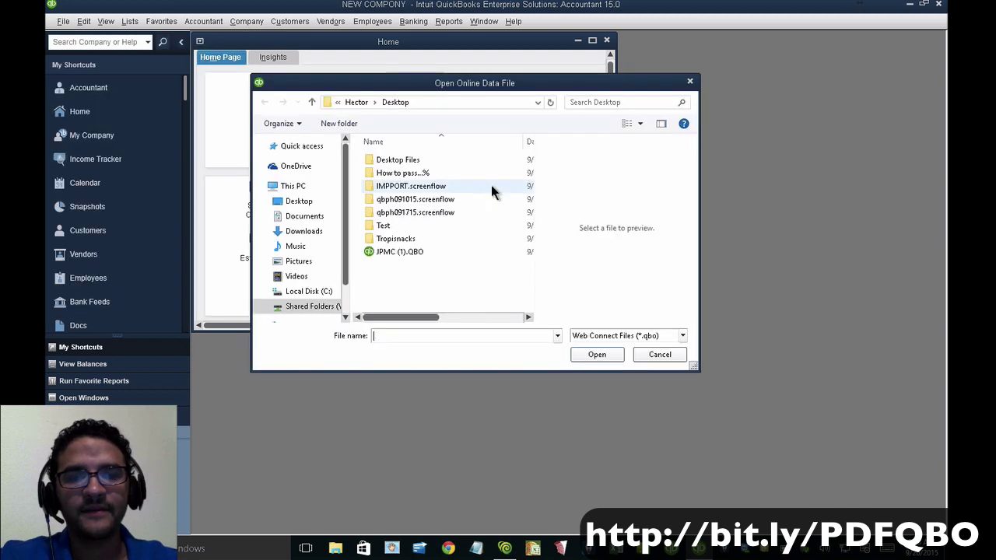
{"action": "left_click", "coordinate": [299, 201]}
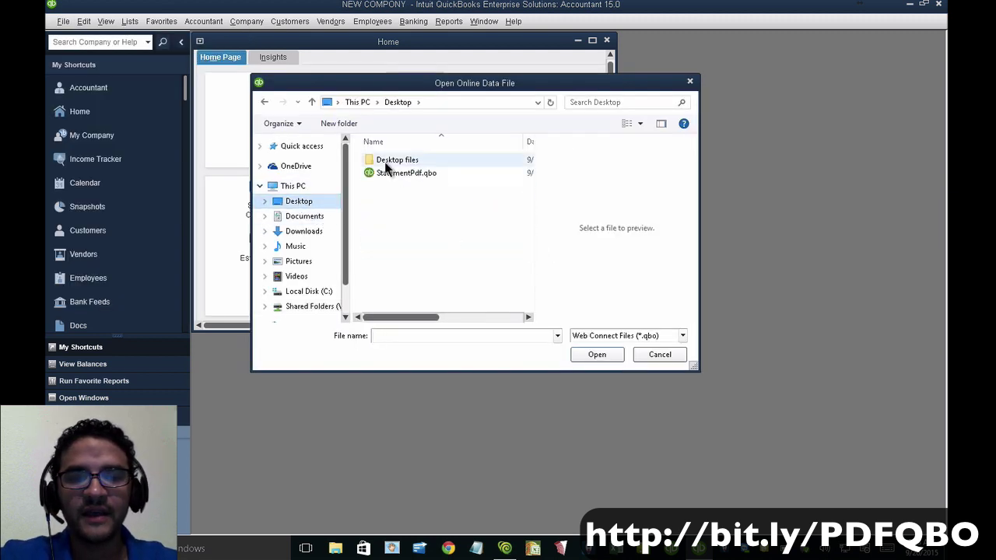
{"action": "left_click", "coordinate": [391, 172]}
{"action": "left_click", "coordinate": [597, 354]}
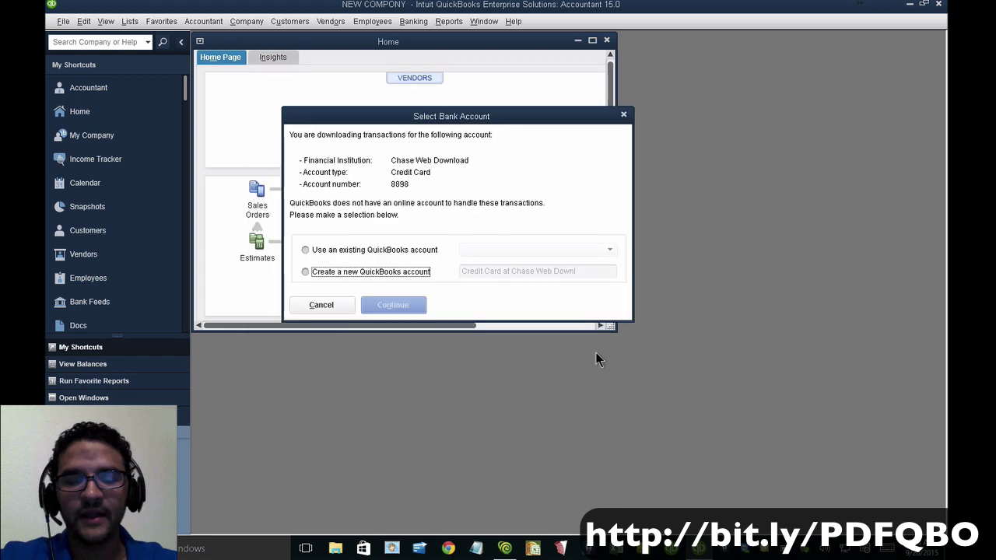
Link the import to a new credit card account named Chase Visa and continue.
{"action": "left_click", "coordinate": [388, 255]}
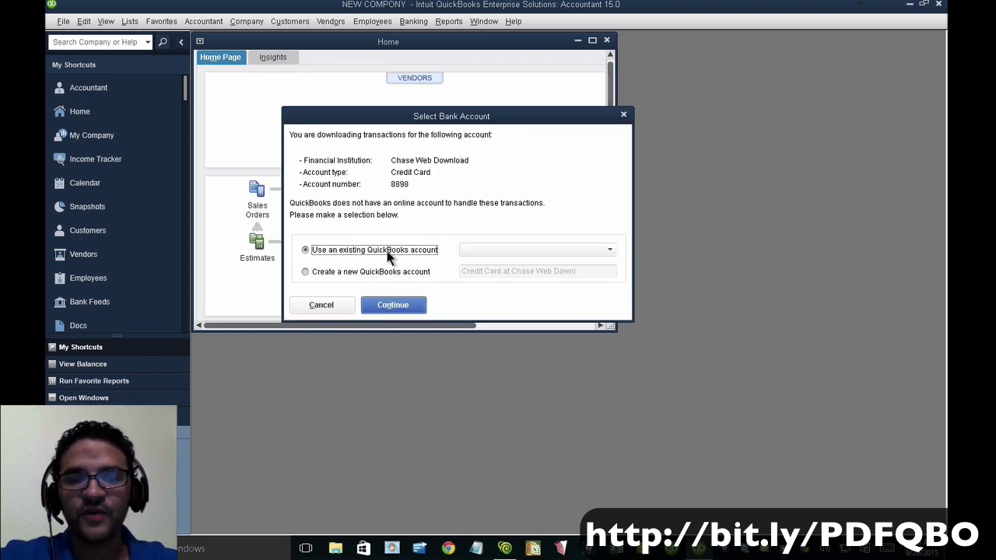
{"action": "left_click", "coordinate": [525, 249]}
{"action": "left_click", "coordinate": [506, 287]}
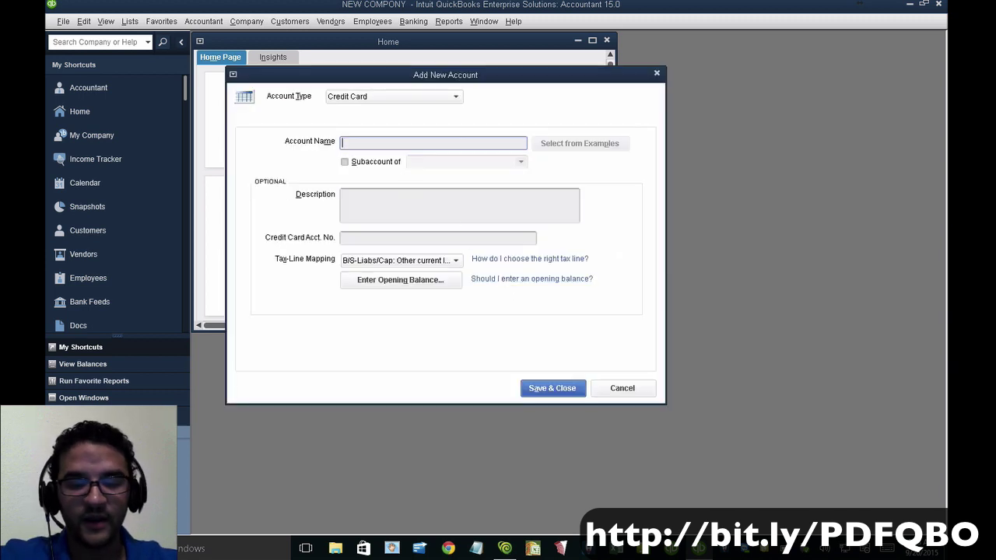
{"action": "type", "text": "visa"}
{"action": "left_click", "coordinate": [550, 394]}
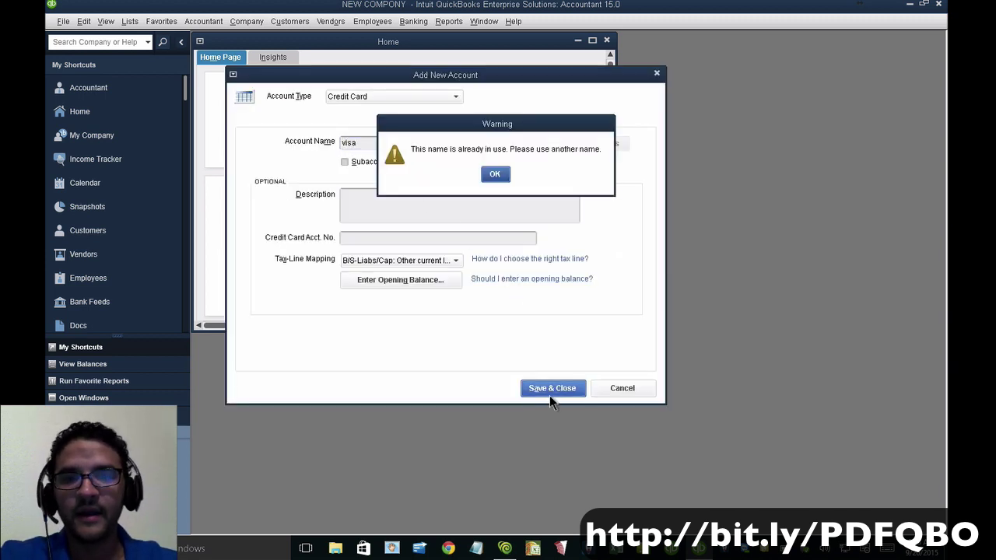
{"action": "left_click", "coordinate": [496, 175]}
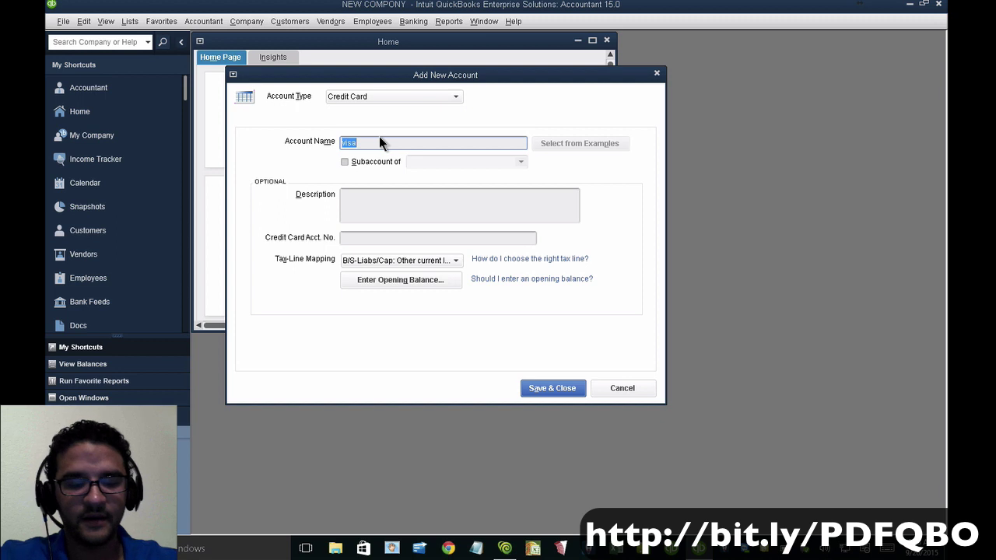
{"action": "type", "text": "Chase Visa"}
{"action": "key", "text": "Return"}
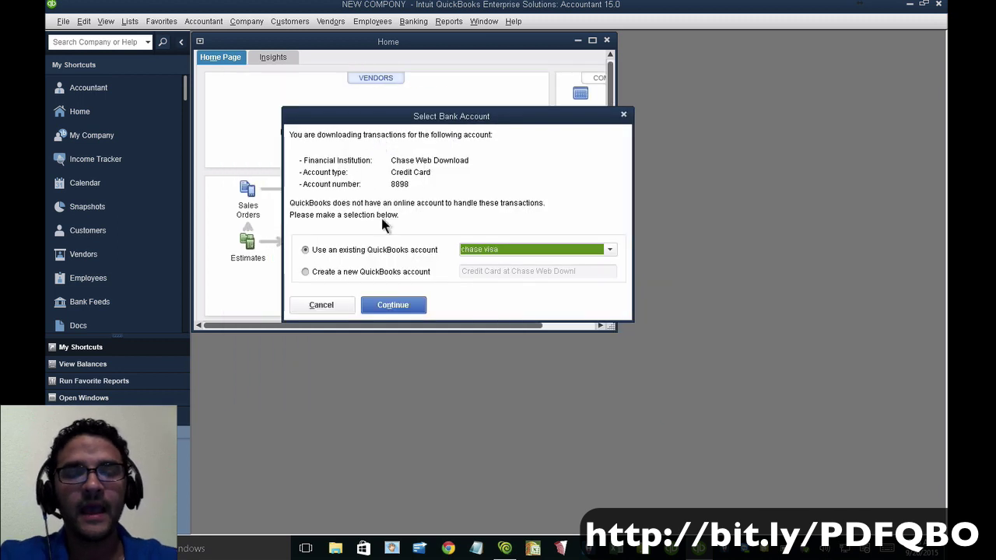
{"action": "left_click", "coordinate": [399, 305]}
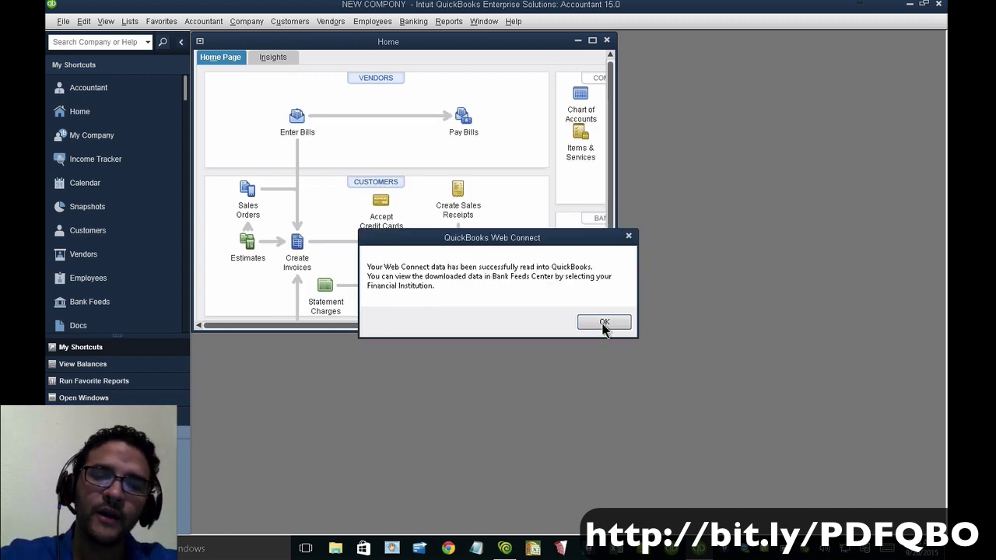
Open the 50 downloaded transactions for the chase visa account ending 8898.
{"action": "left_click", "coordinate": [604, 323]}
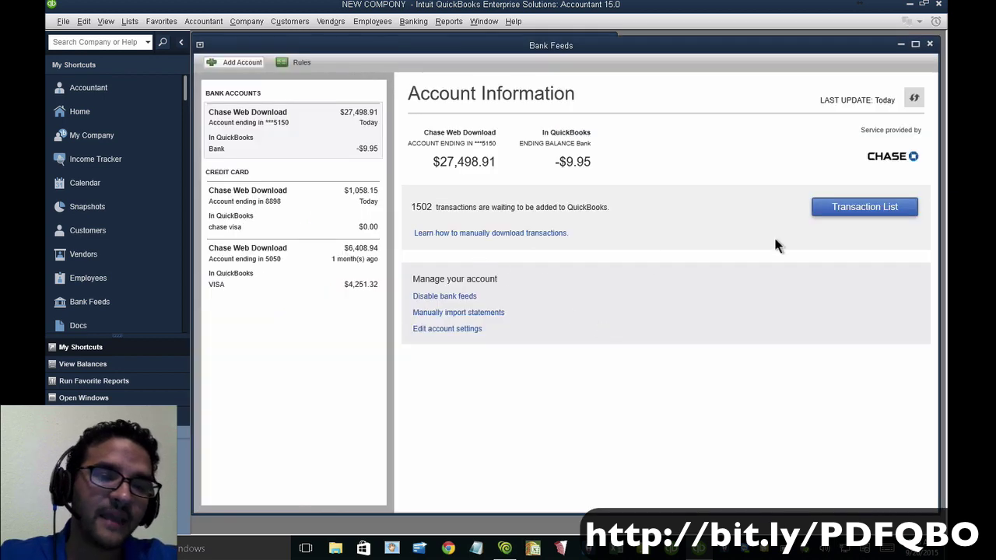
{"action": "left_click", "coordinate": [287, 196]}
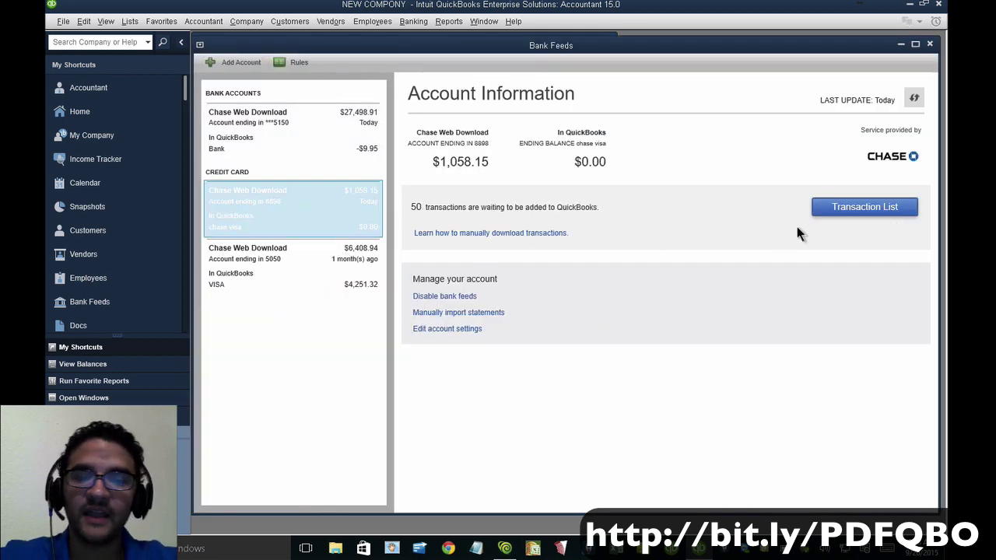
{"action": "left_click", "coordinate": [893, 208]}
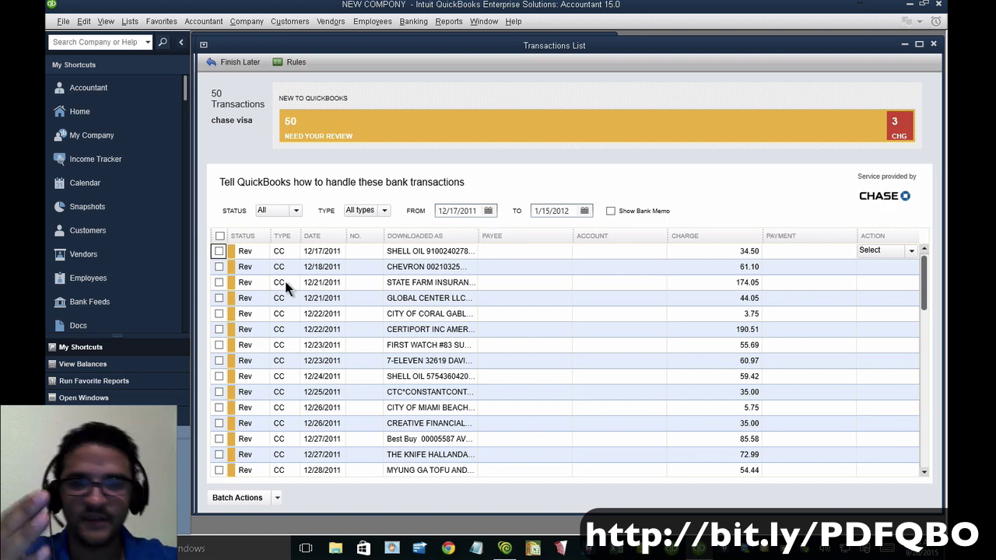
Quick add the 34.50 charge with payee SHELL OIL and account Automobile Expense.
{"action": "left_click", "coordinate": [421, 254]}
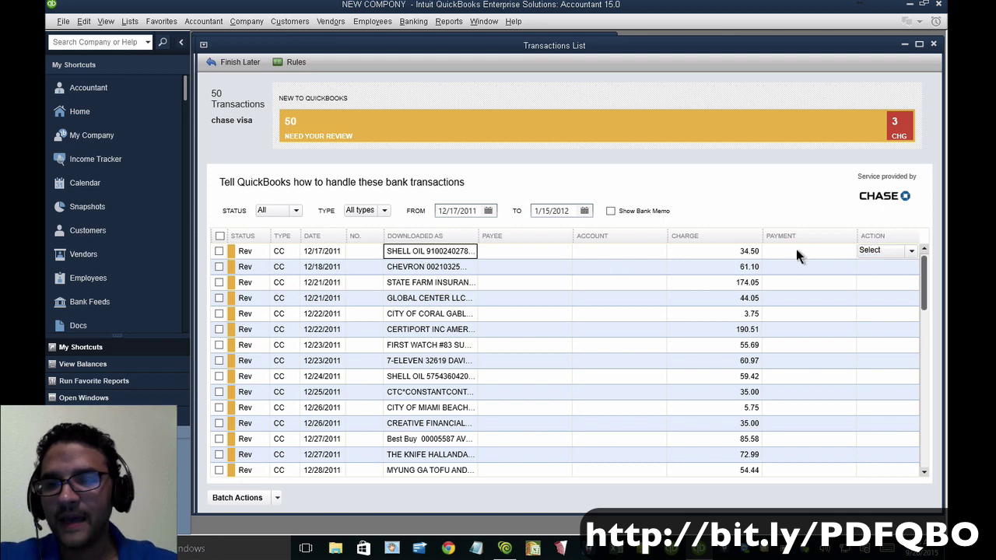
{"action": "left_click", "coordinate": [748, 256]}
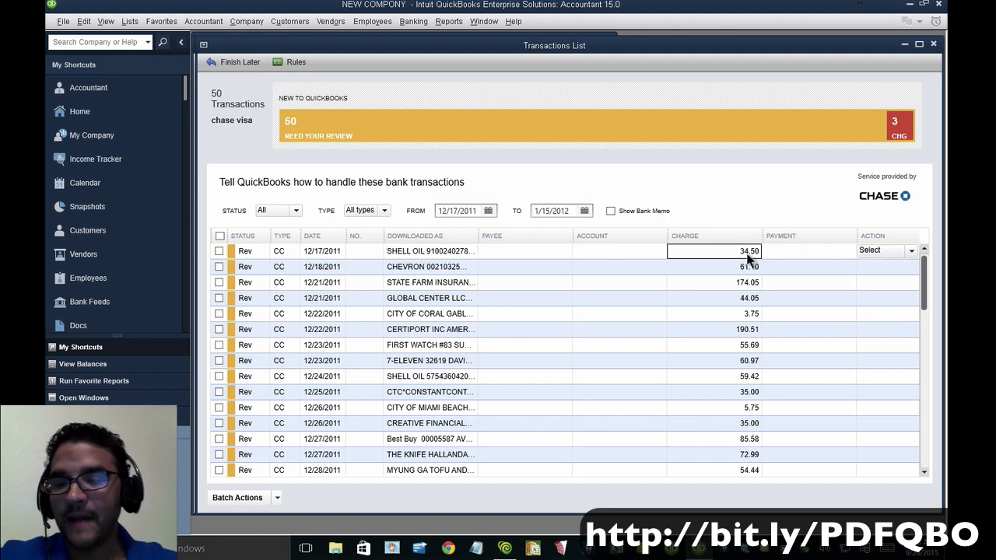
{"action": "left_click", "coordinate": [532, 250]}
{"action": "key", "text": "BackSpace"}
{"action": "key", "text": "BackSpace"}
{"action": "key", "text": "BackSpace"}
{"action": "key", "text": "BackSpace"}
{"action": "key", "text": "BackSpace"}
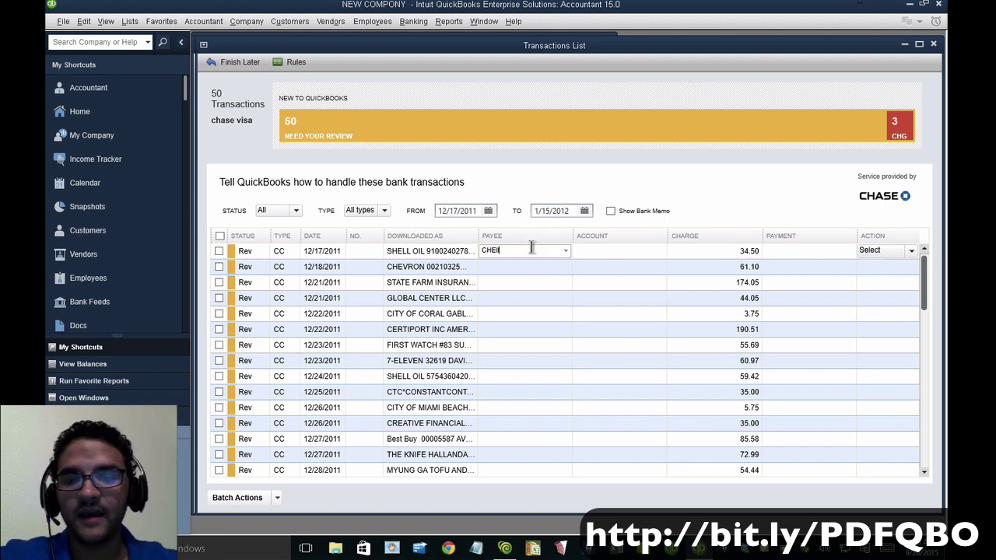
{"action": "type", "text": "shell"}
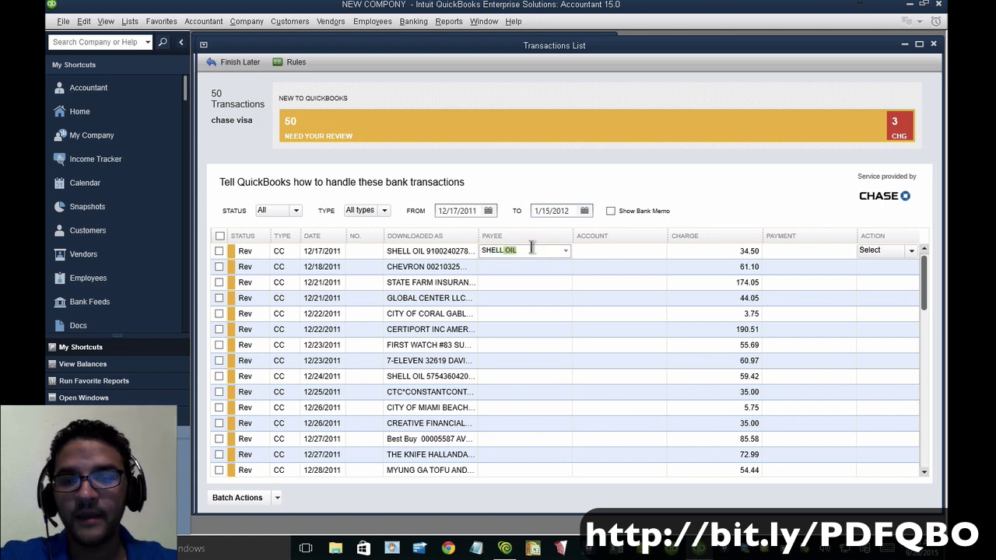
{"action": "key", "text": "Tab"}
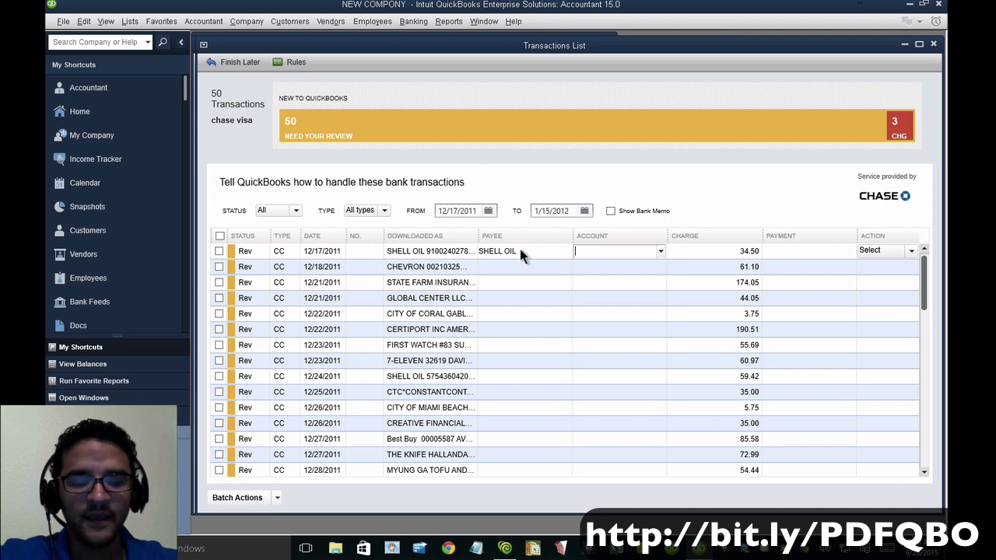
{"action": "type", "text": "Automobile Expense"}
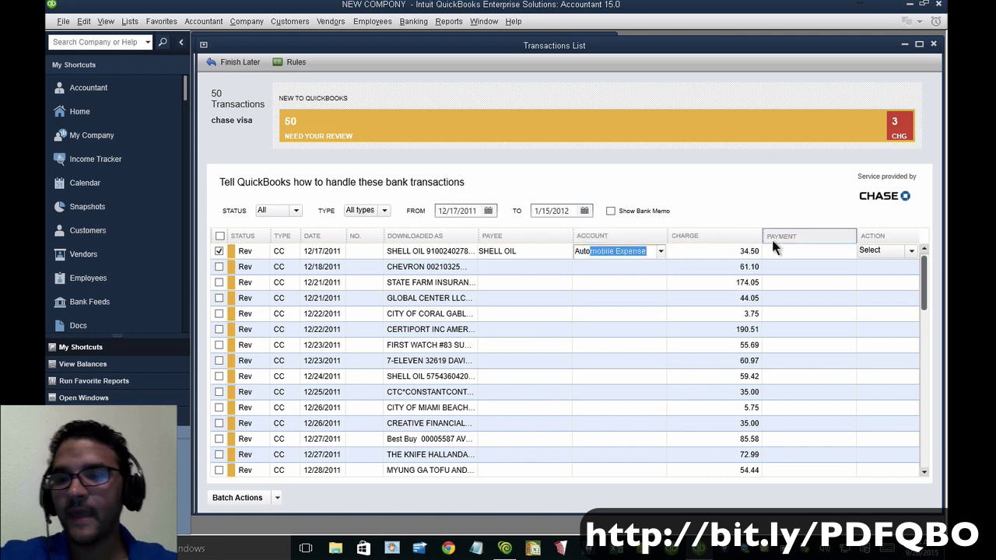
{"action": "left_click", "coordinate": [910, 251]}
{"action": "left_click", "coordinate": [847, 276]}
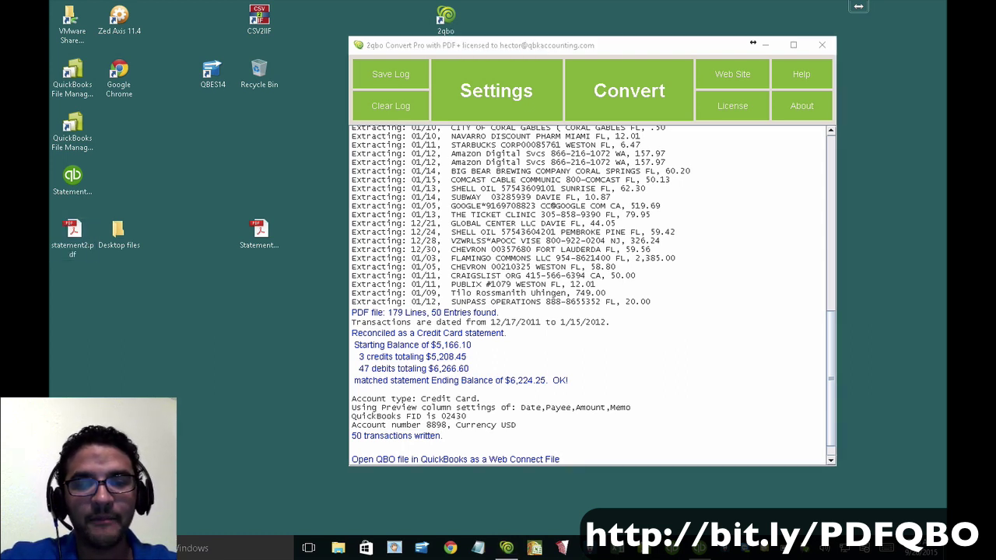
Select statement2.pdf on the Desktop and open it in Acrobat Reader DC.
{"action": "left_click_drag", "start_coordinate": [131, 350], "coordinate": [62, 233]}
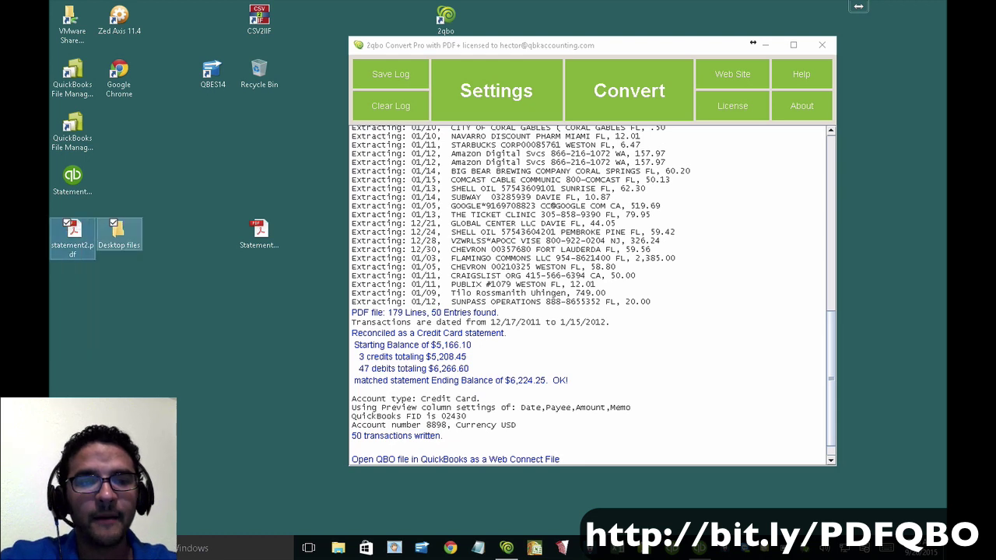
{"action": "left_click", "coordinate": [72, 234]}
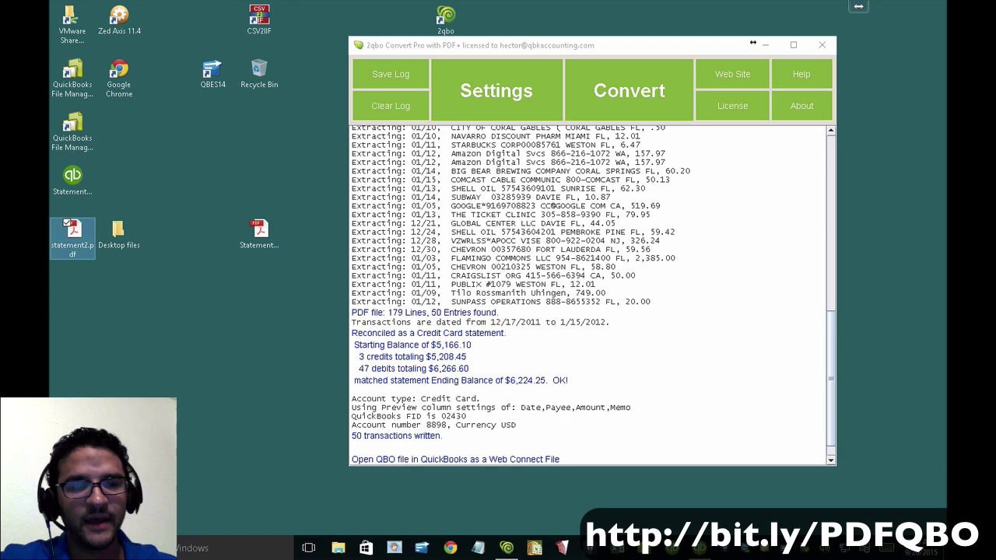
{"action": "left_click", "coordinate": [752, 42]}
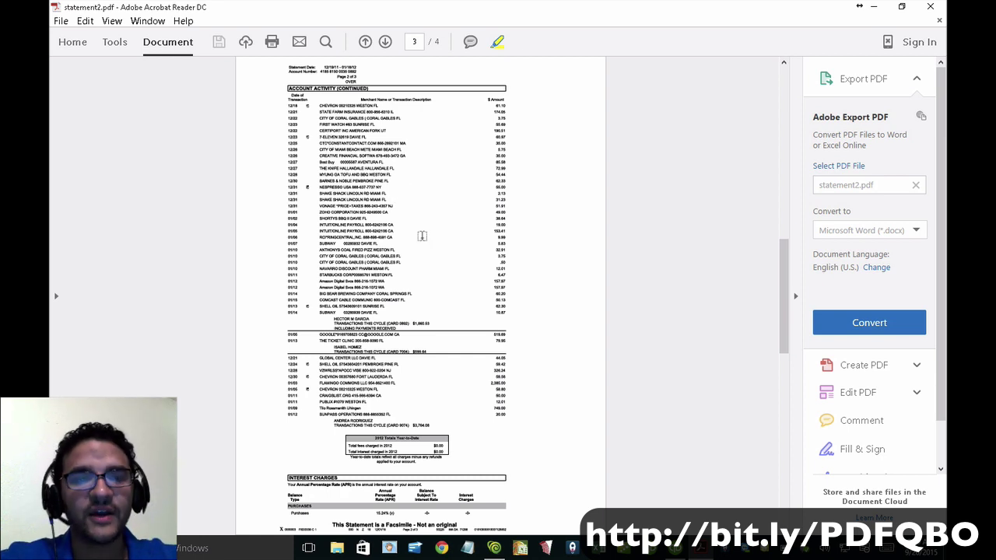
Look at the Tools page, return to the document, then close Acrobat Reader.
{"action": "left_click", "coordinate": [113, 44]}
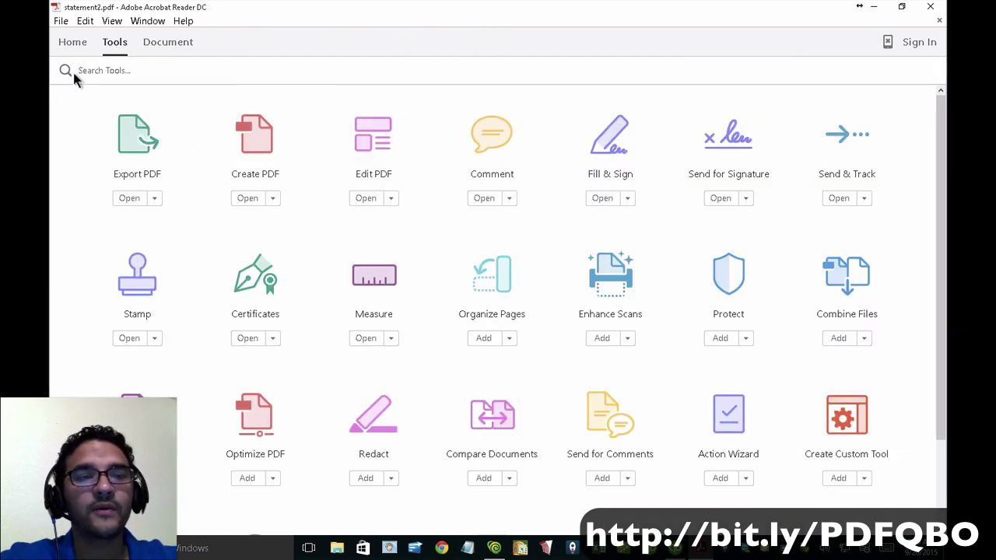
{"action": "left_click", "coordinate": [158, 41]}
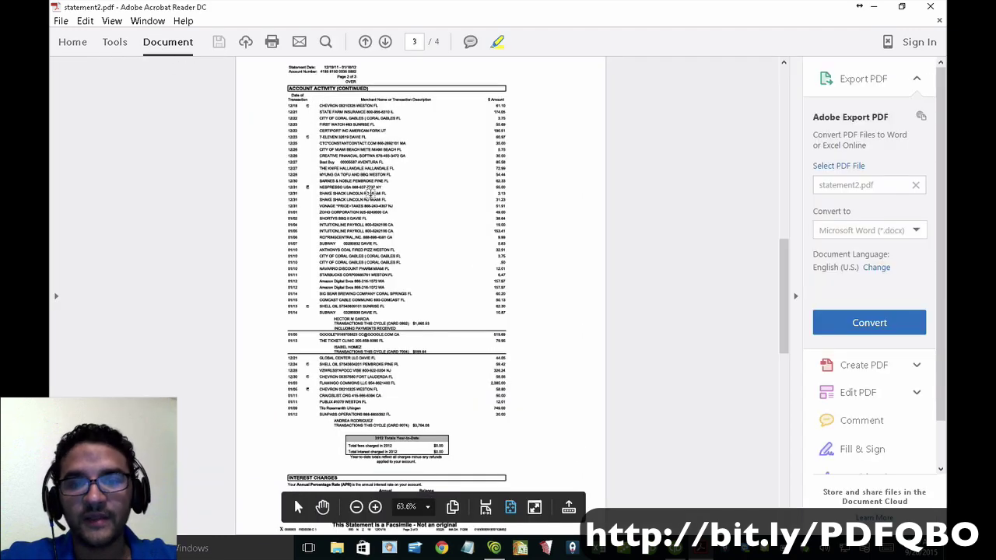
{"action": "left_click", "coordinate": [930, 7]}
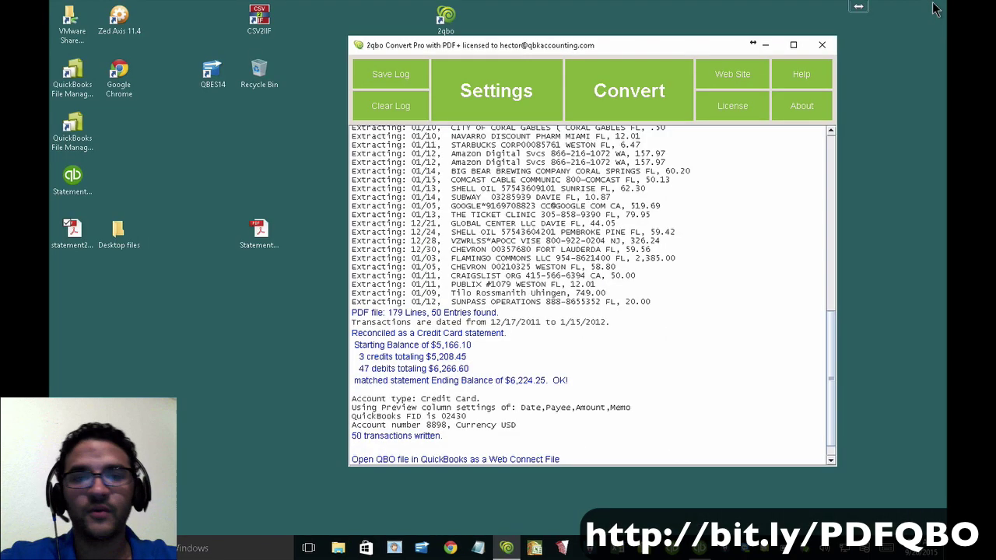
Change the account number in the conversion settings to 7667.
{"action": "left_click", "coordinate": [483, 97]}
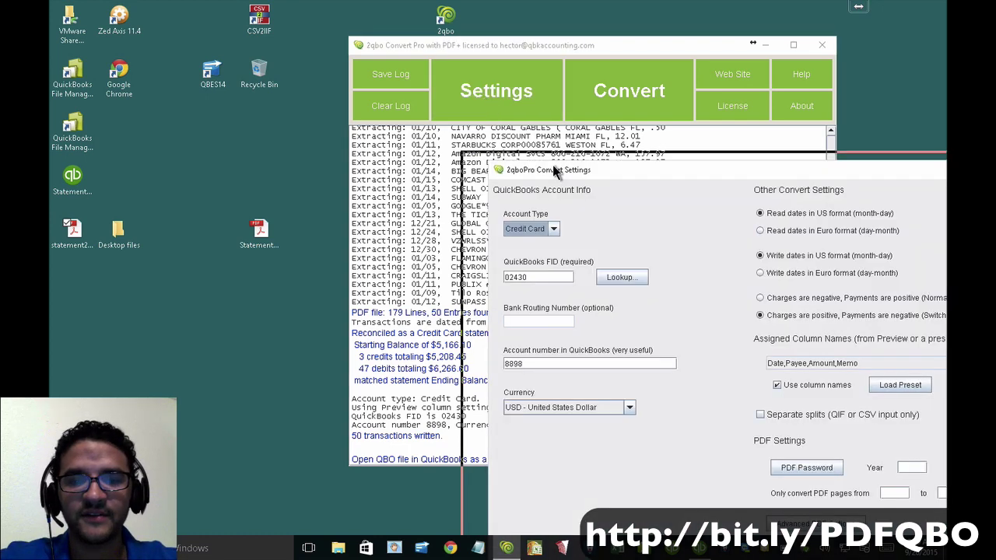
{"action": "left_click_drag", "start_coordinate": [512, 354], "coordinate": [464, 350]}
{"action": "type", "text": "7667"}
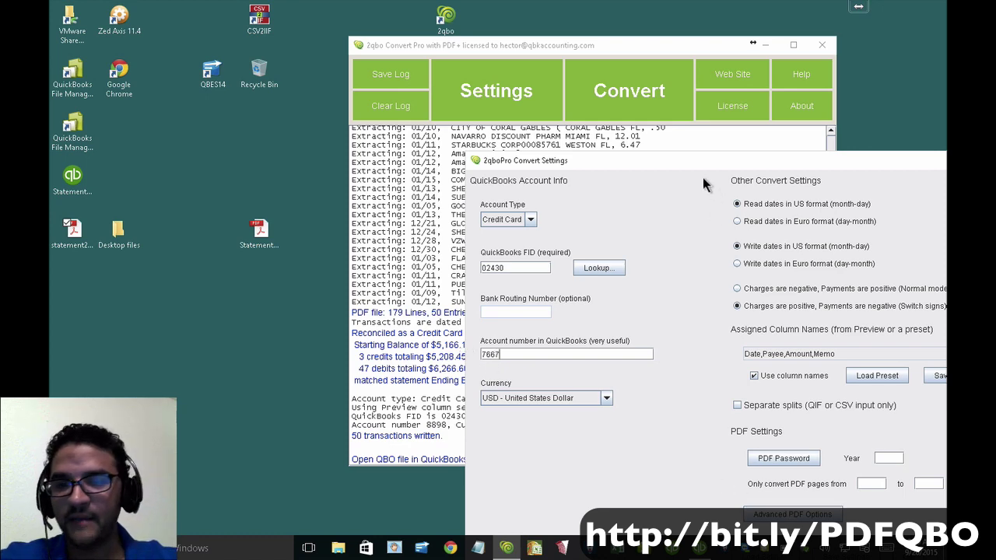
{"action": "left_click_drag", "start_coordinate": [688, 161], "coordinate": [595, 111]}
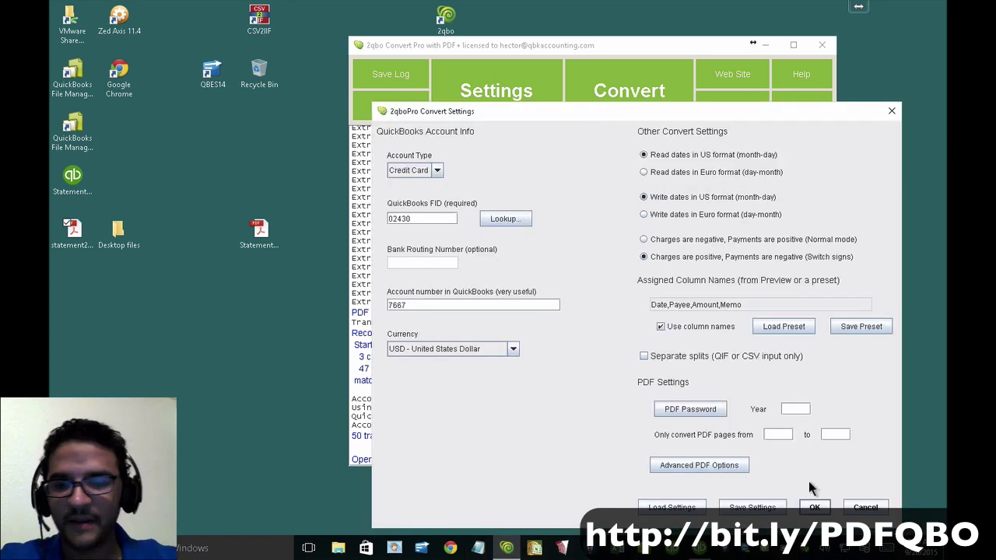
{"action": "left_click", "coordinate": [814, 508]}
Choose statement2.pdf as the input file and preview its extracted transactions.
{"action": "left_click", "coordinate": [618, 95]}
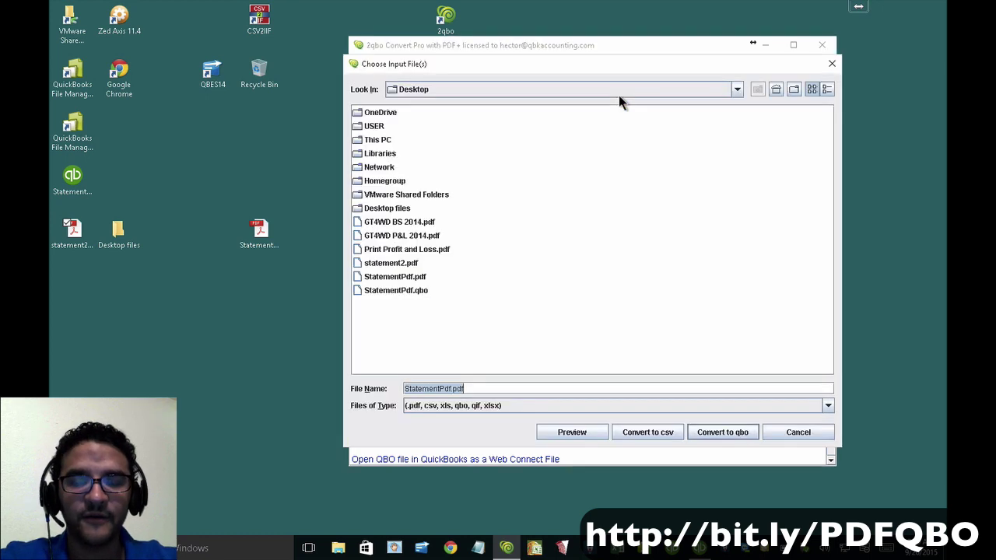
{"action": "left_click", "coordinate": [404, 263]}
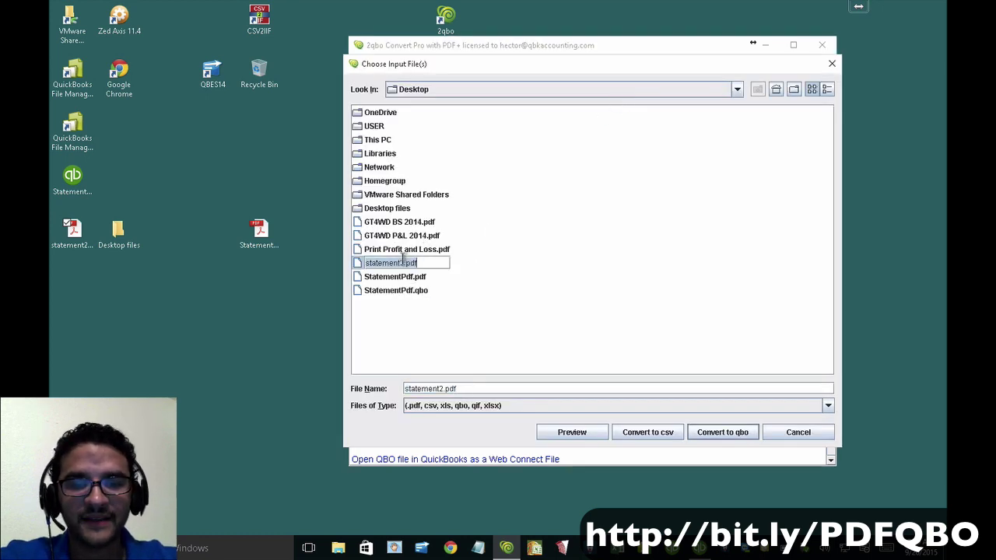
{"action": "left_click", "coordinate": [589, 433]}
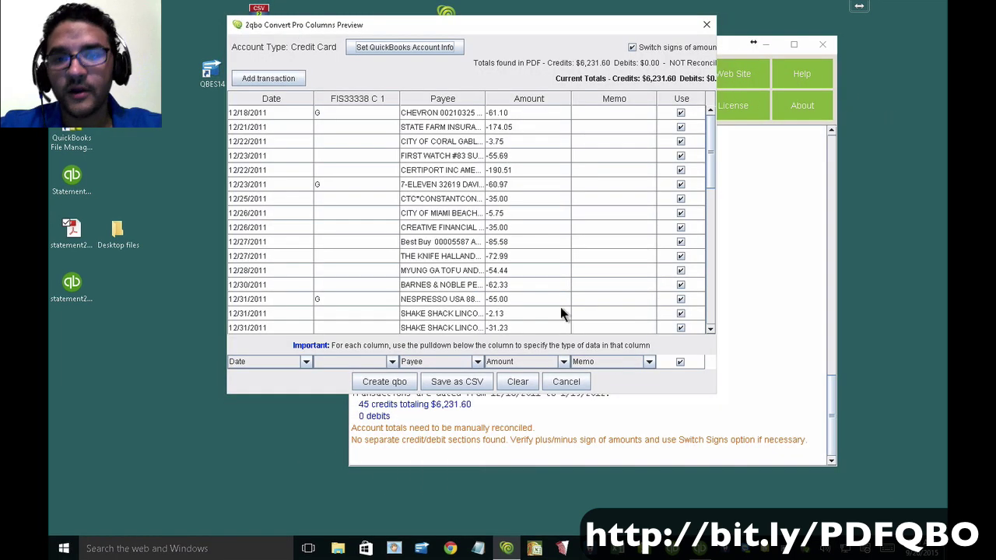
Enlarge the preview, narrow the FIS33338 C 1 column and widen Payee.
{"action": "left_click_drag", "start_coordinate": [714, 399], "coordinate": [862, 505]}
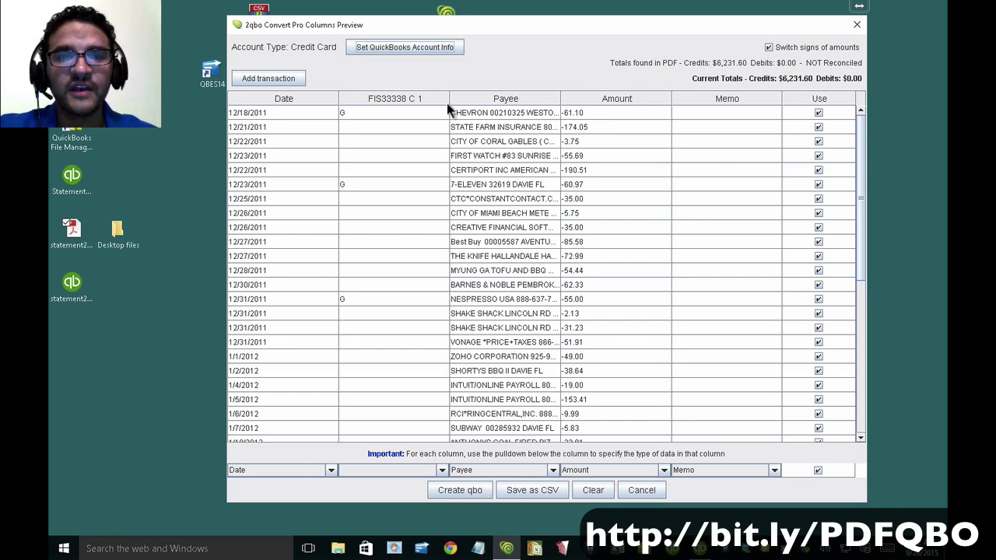
{"action": "left_click_drag", "start_coordinate": [449, 98], "coordinate": [379, 100]}
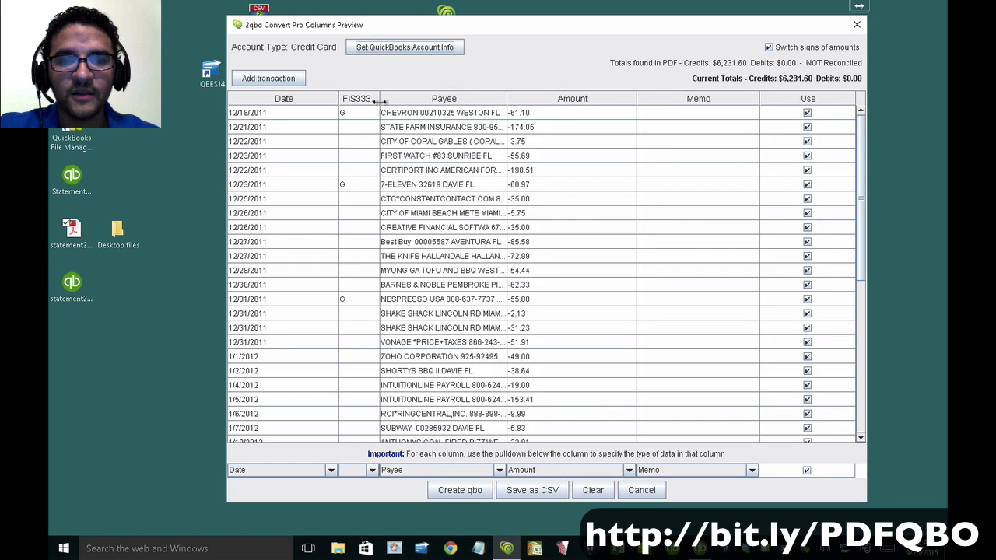
{"action": "left_click_drag", "start_coordinate": [507, 99], "coordinate": [590, 101]}
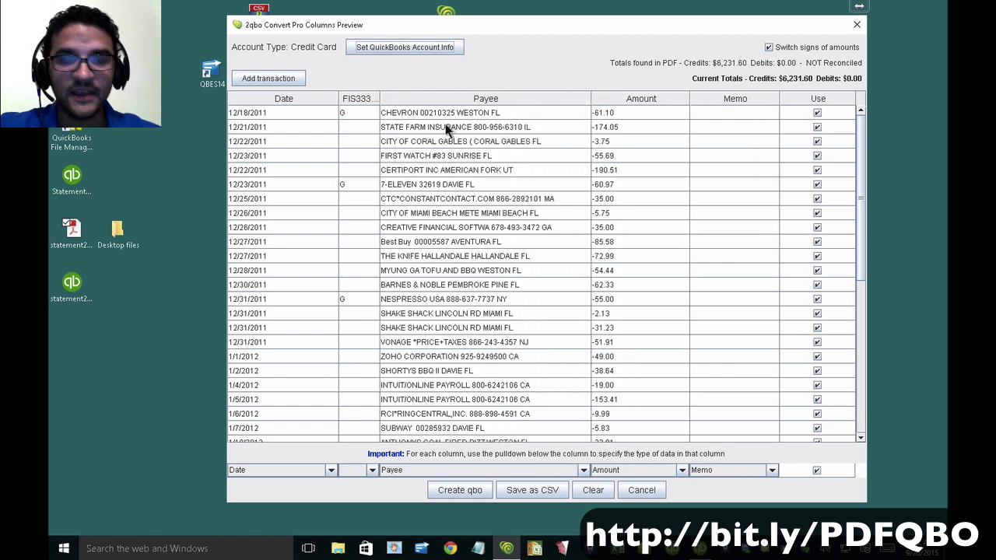
Confirm the Payee, Date and Amount column types and scroll through the transactions.
{"action": "left_click", "coordinate": [588, 471]}
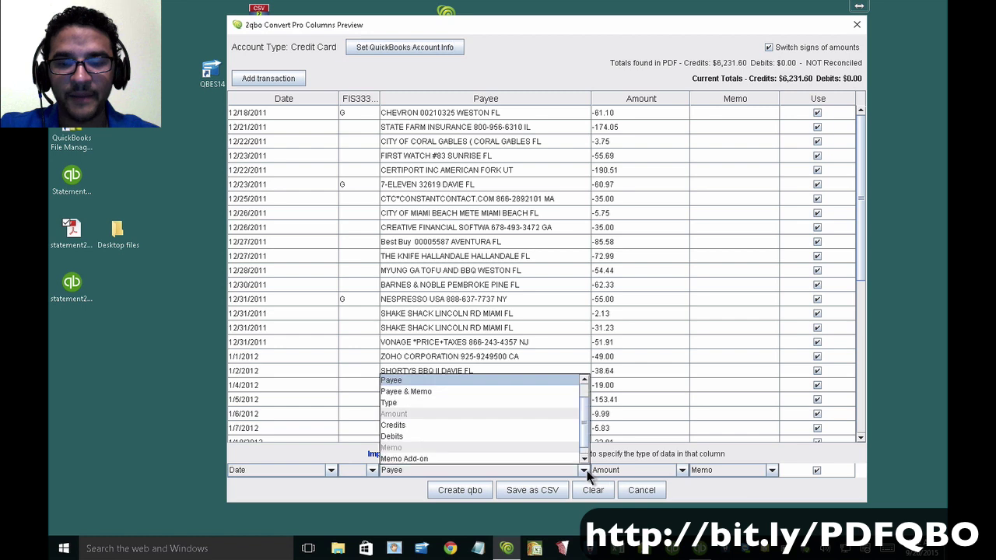
{"action": "left_click", "coordinate": [410, 382]}
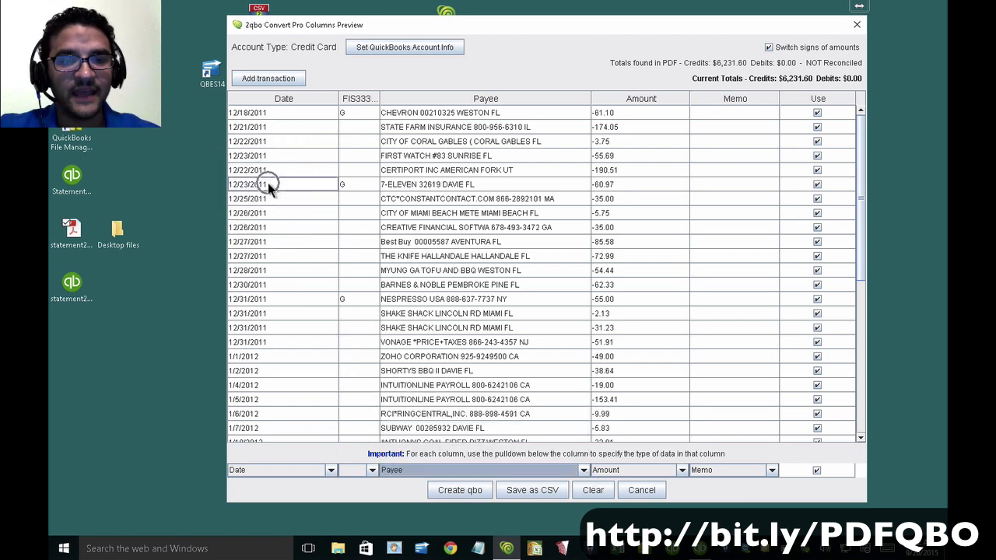
{"action": "left_click", "coordinate": [331, 471]}
{"action": "left_click", "coordinate": [330, 472]}
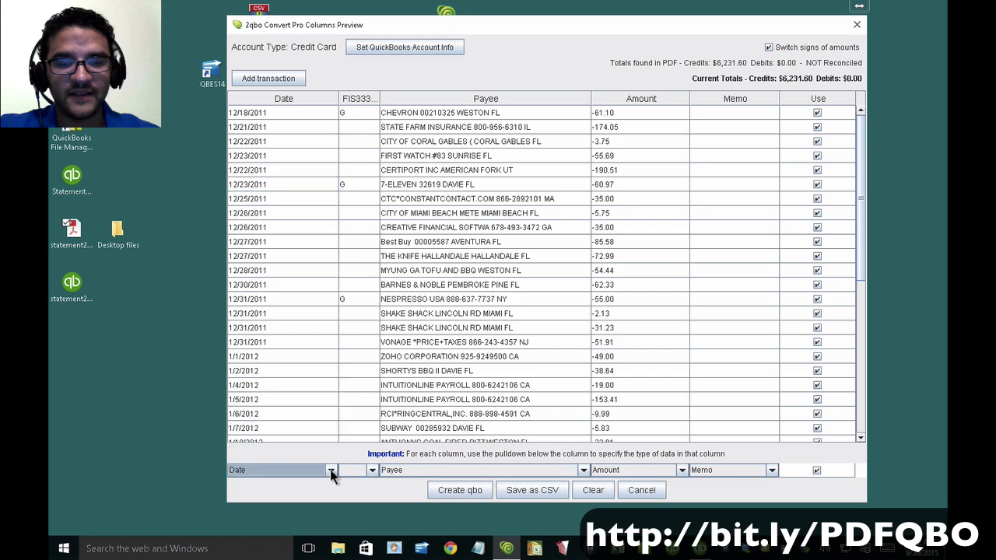
{"action": "left_click", "coordinate": [681, 471]}
{"action": "left_click", "coordinate": [681, 471]}
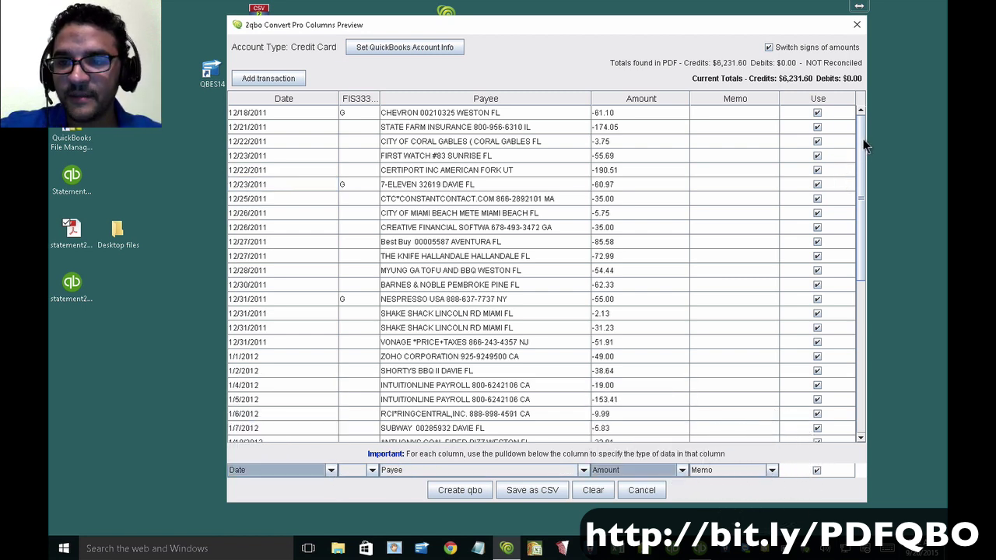
{"action": "left_click_drag", "start_coordinate": [860, 148], "coordinate": [857, 325]}
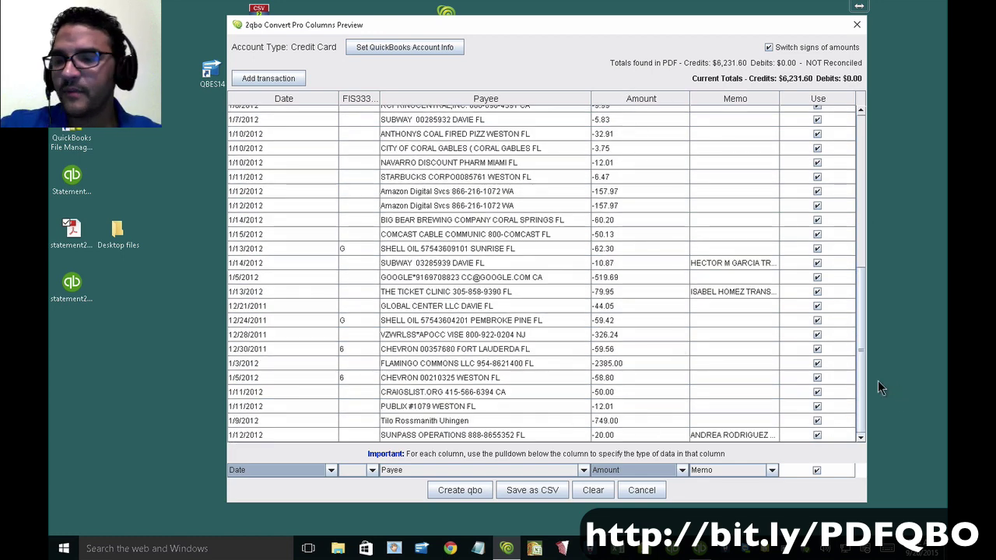
{"action": "left_click_drag", "start_coordinate": [859, 372], "coordinate": [867, 418]}
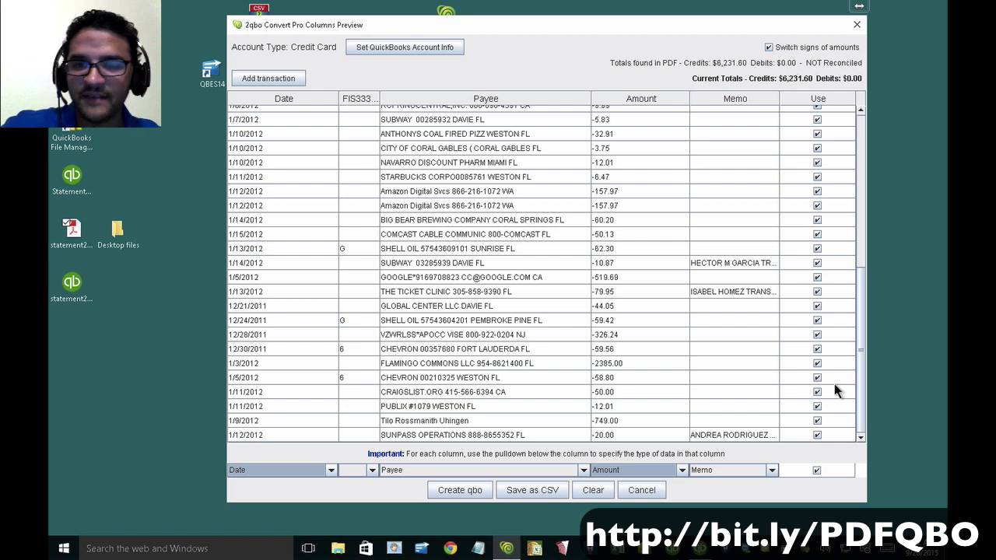
Add a new row dated 12/22/2011 with payee Payment and amount 5000.
{"action": "left_click", "coordinate": [278, 80]}
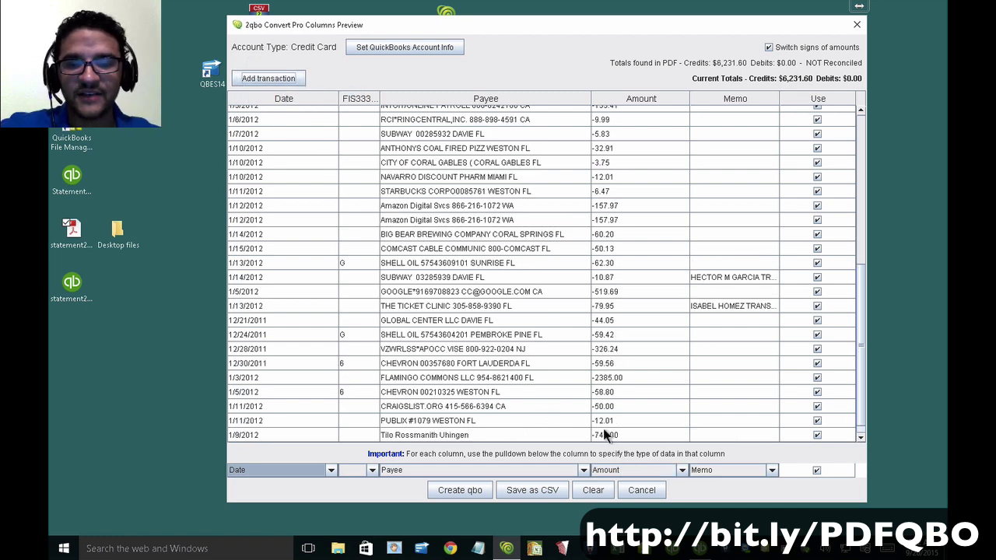
{"action": "left_click", "coordinate": [860, 437]}
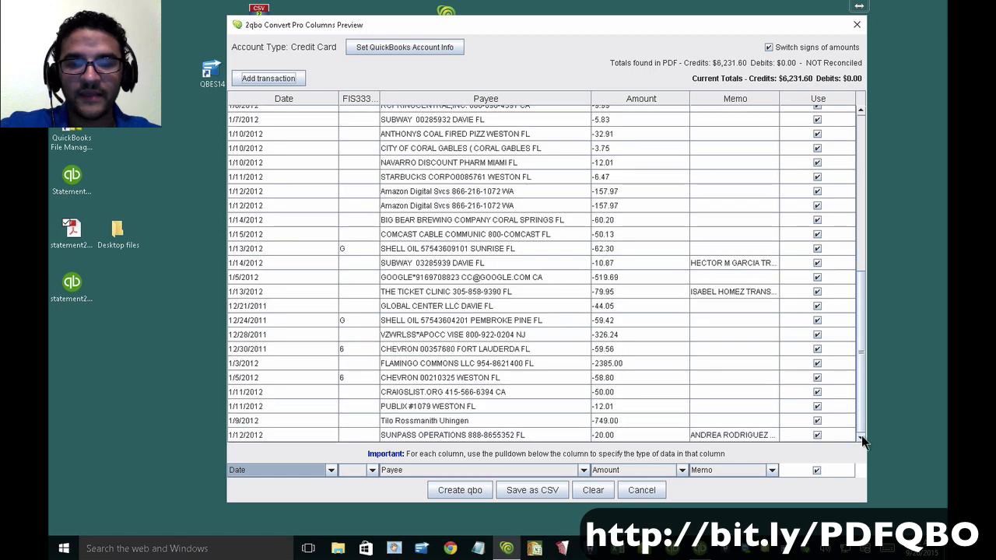
{"action": "left_click_drag", "start_coordinate": [861, 422], "coordinate": [862, 257]}
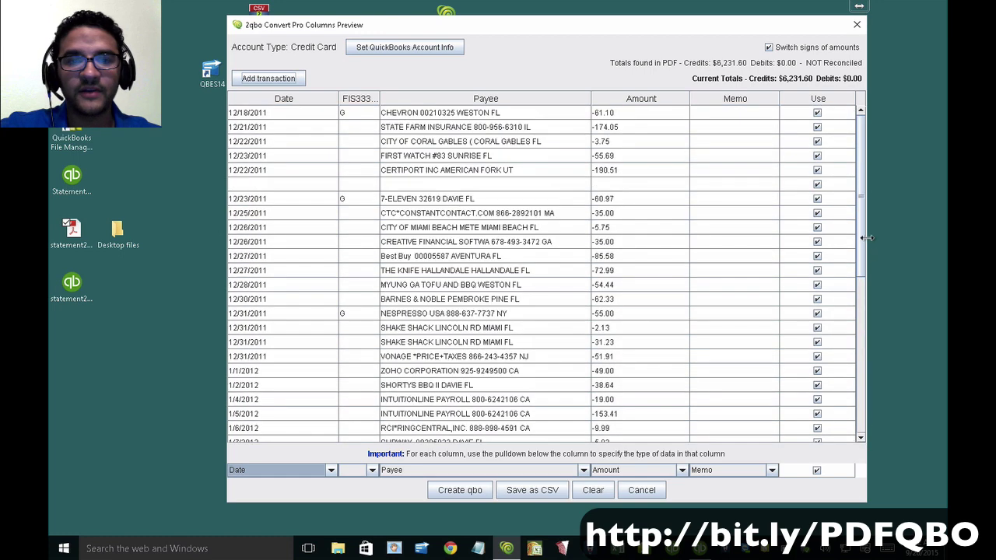
{"action": "double_click", "coordinate": [245, 185]}
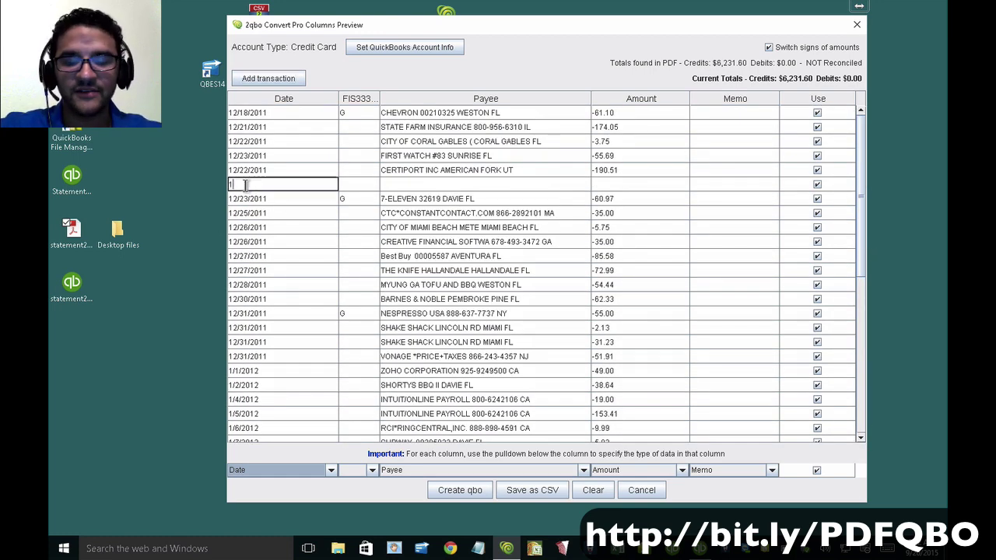
{"action": "type", "text": "12/22/2"}
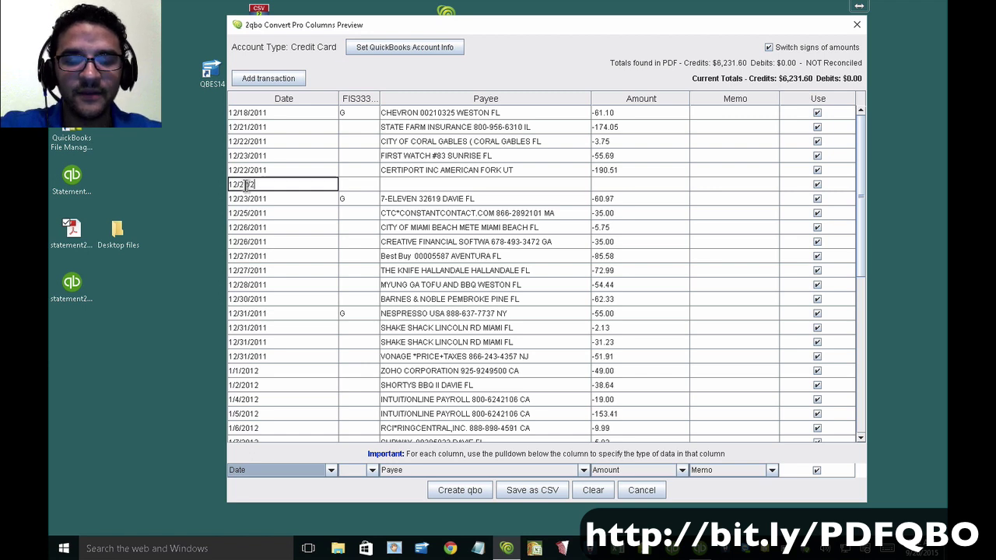
{"action": "type", "text": "011"}
{"action": "left_click", "coordinate": [642, 185]}
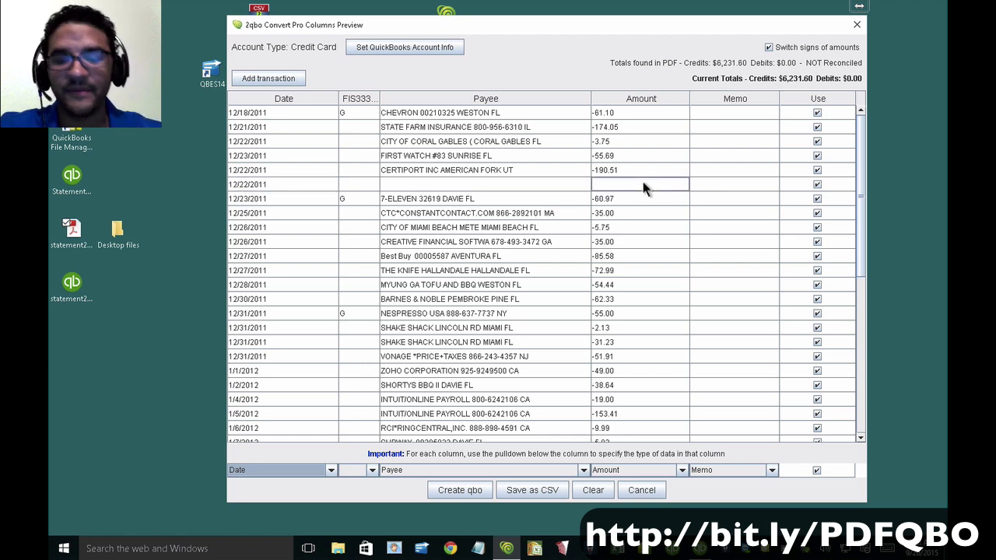
{"action": "type", "text": "5000"}
{"action": "left_click", "coordinate": [503, 185]}
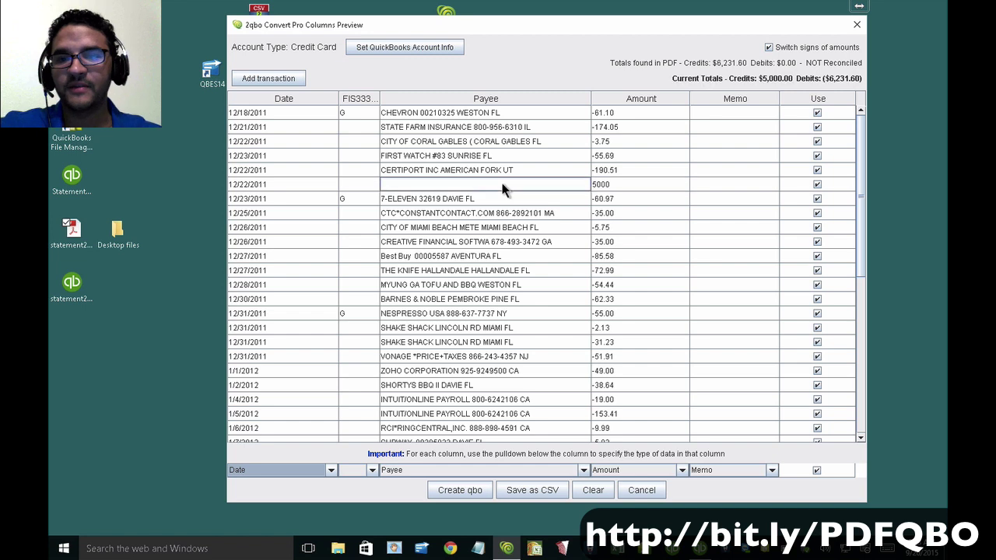
{"action": "double_click", "coordinate": [480, 187]}
{"action": "type", "text": "Payment"}
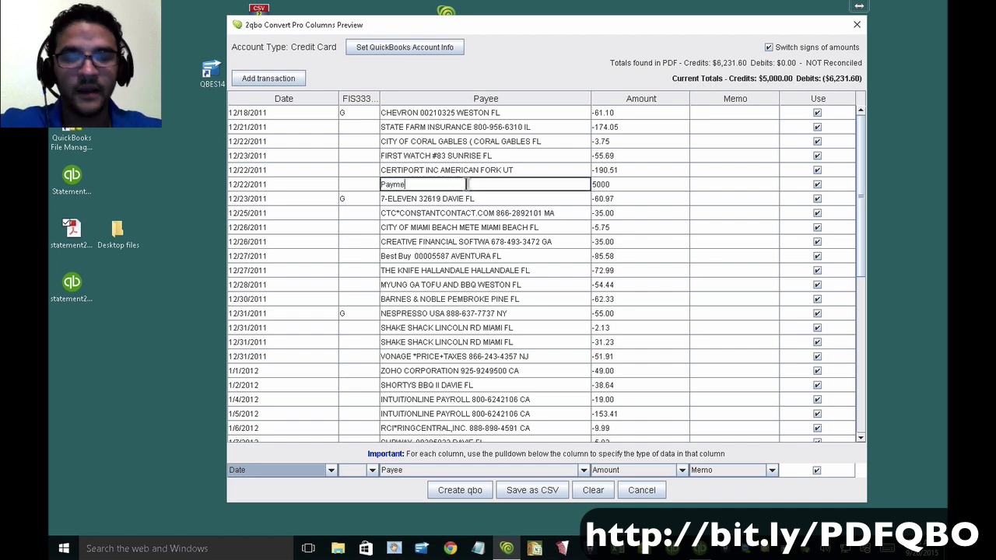
{"action": "key", "text": "Tab"}
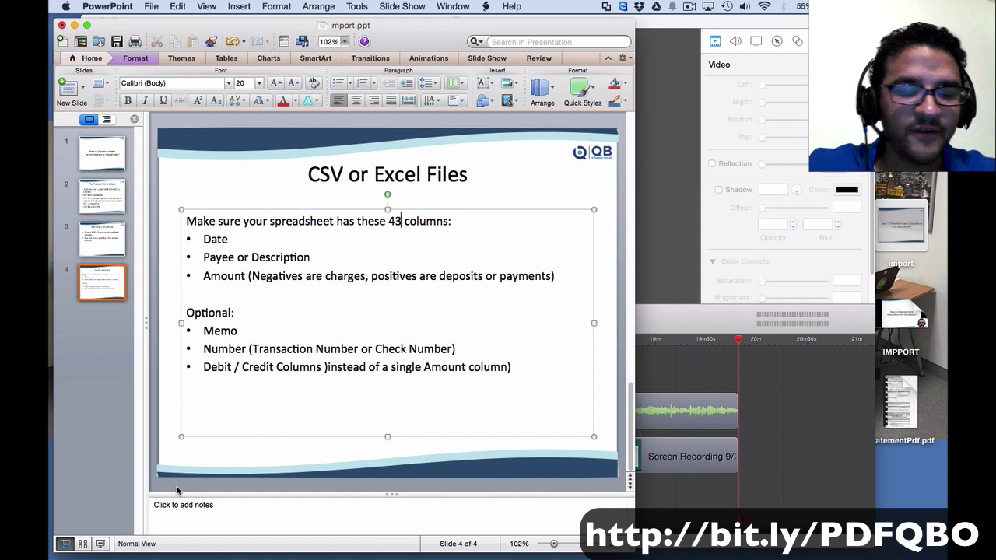
Change the slide's column count to 3 and view it as a slide show.
{"action": "key", "text": "BackSpace"}
{"action": "key", "text": "BackSpace"}
{"action": "type", "text": "3"}
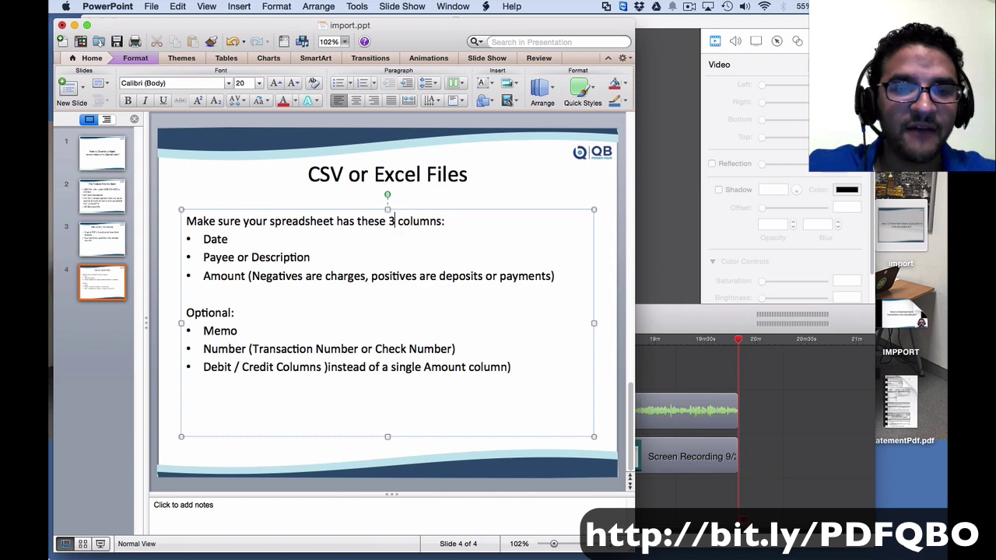
{"action": "left_click", "coordinate": [101, 544]}
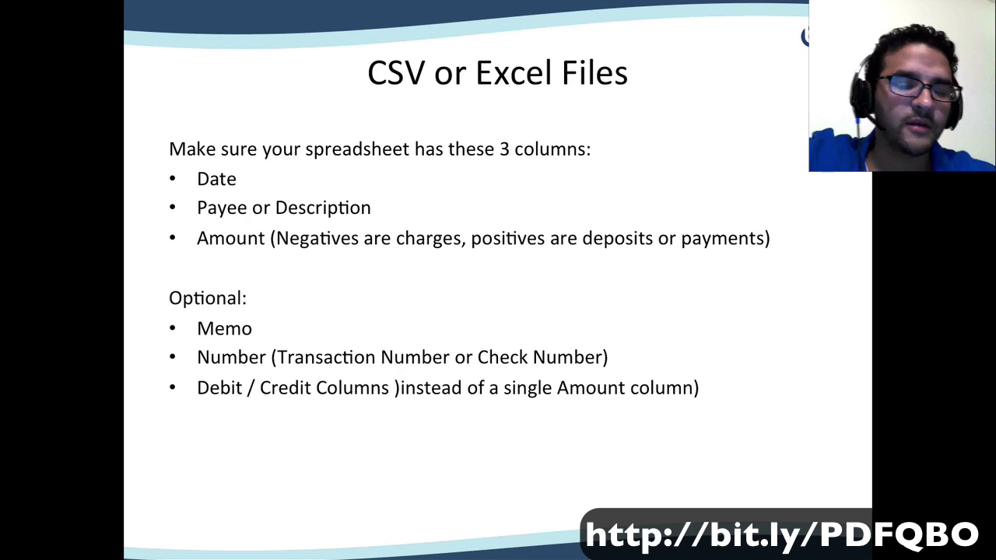
Replace the stray ')' before 'instead' with '(' and present the slide again.
{"action": "key", "text": "Escape"}
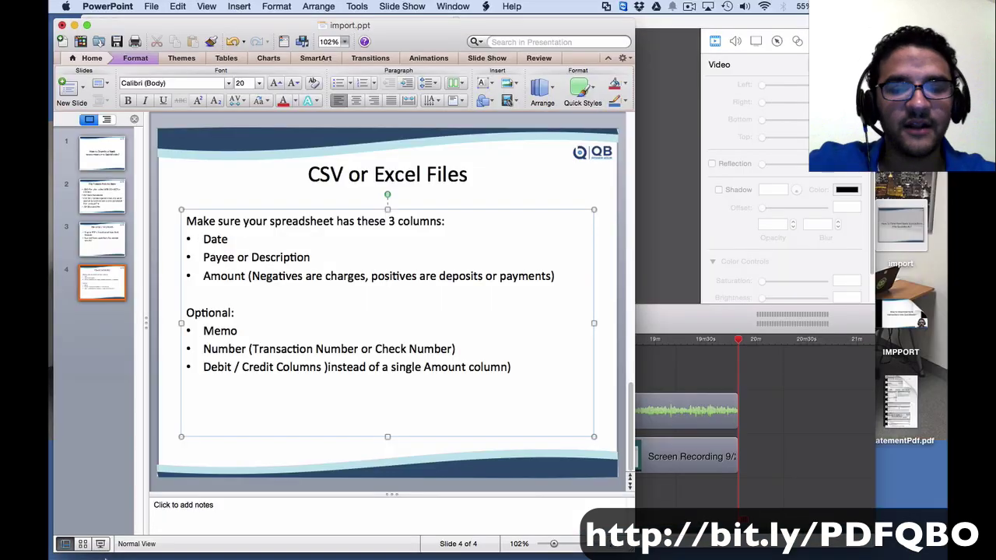
{"action": "left_click", "coordinate": [327, 366]}
{"action": "key", "text": "BackSpace"}
{"action": "type", "text": "("}
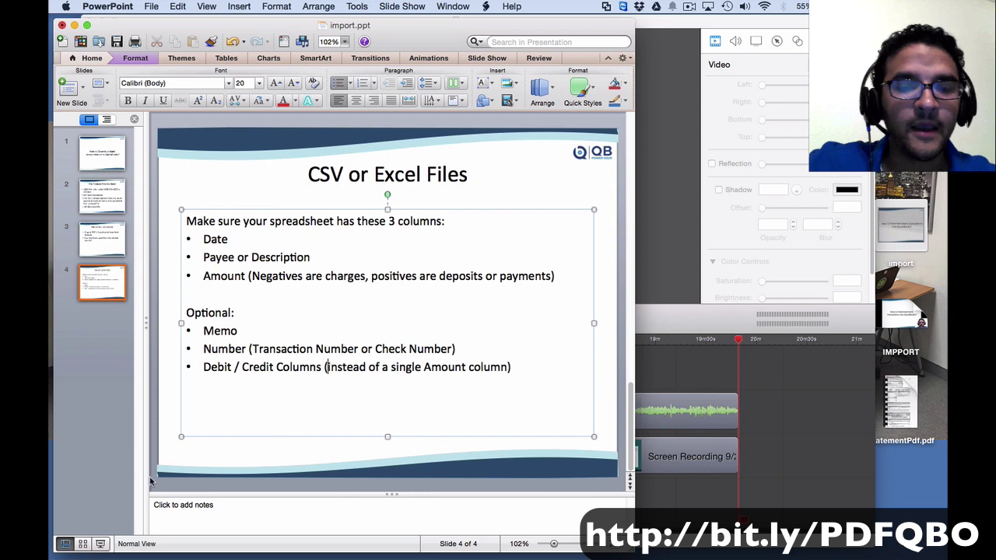
{"action": "left_click", "coordinate": [99, 544]}
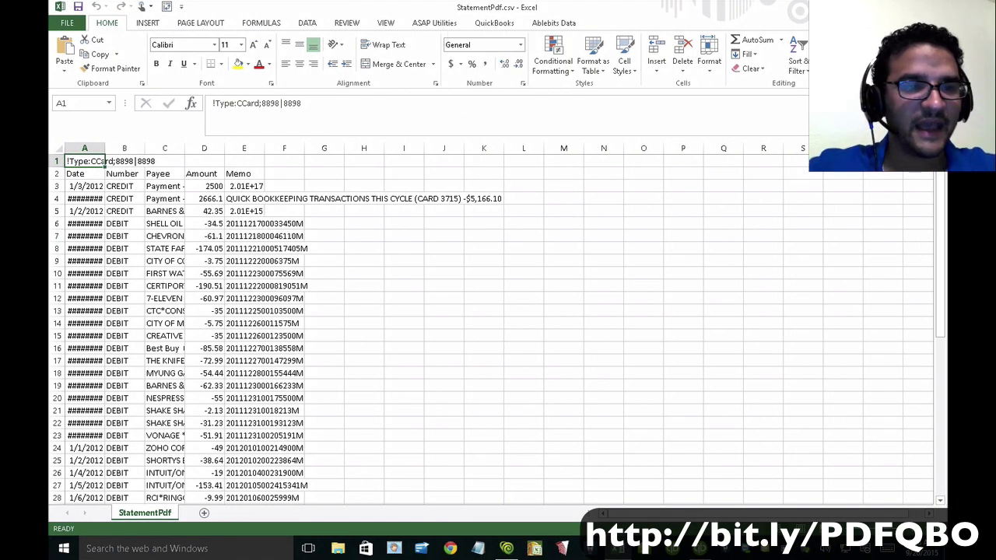
Widen column A so the dates show and delete the Number column.
{"action": "left_click", "coordinate": [222, 225]}
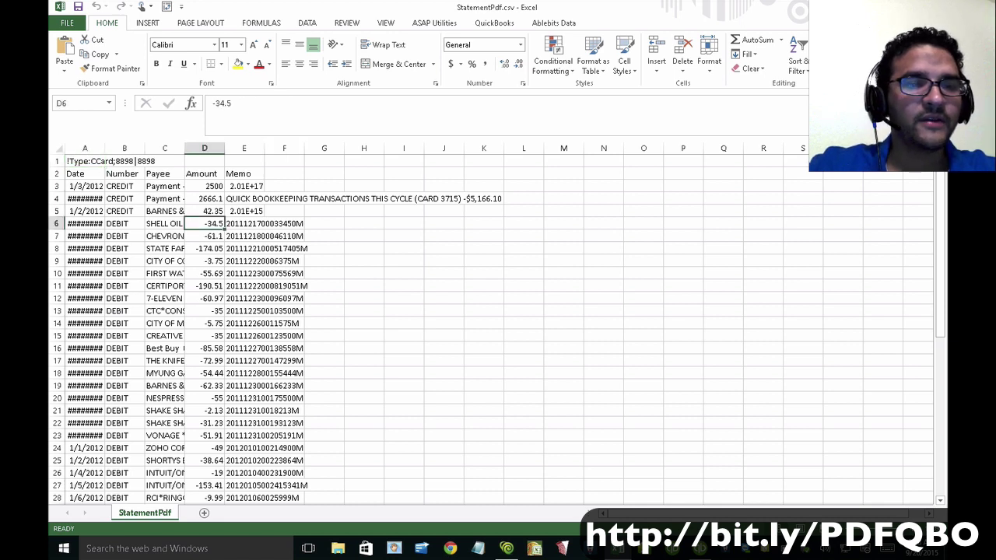
{"action": "left_click", "coordinate": [284, 211]}
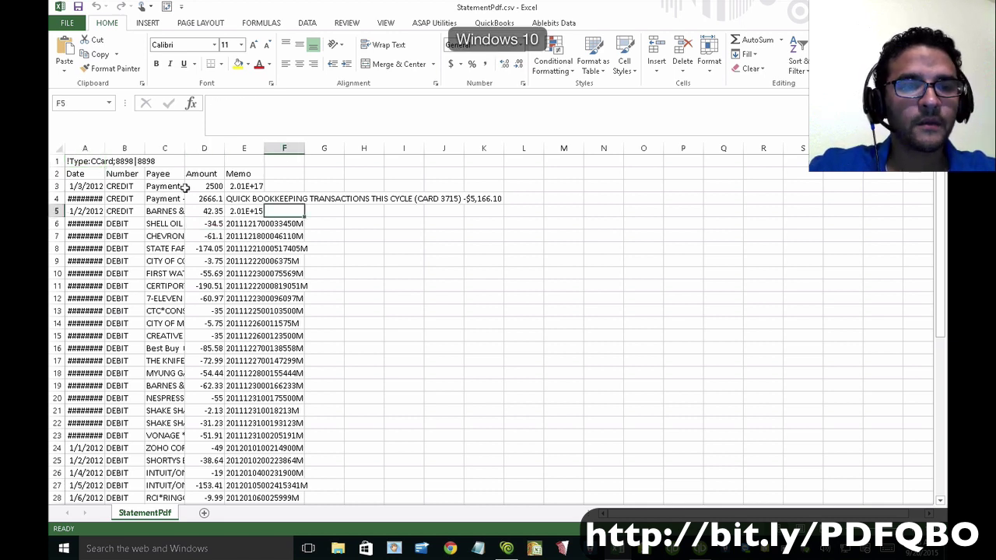
{"action": "left_click_drag", "start_coordinate": [105, 148], "coordinate": [142, 149]}
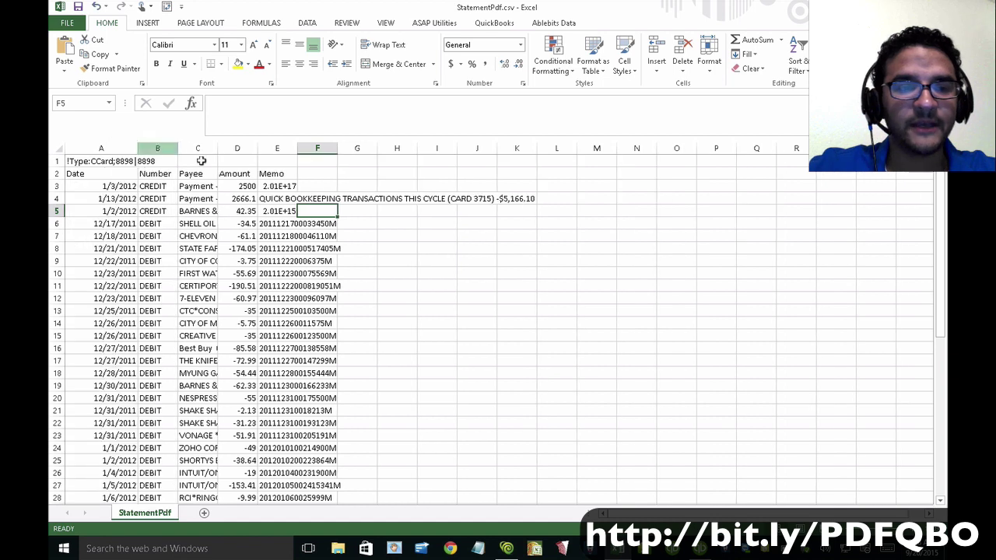
{"action": "left_click", "coordinate": [165, 147]}
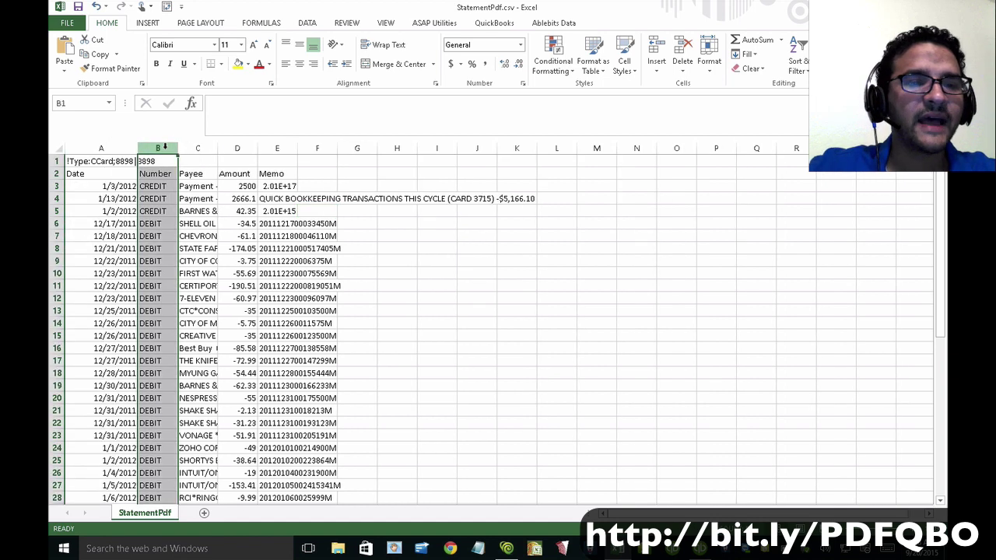
{"action": "right_click", "coordinate": [164, 146]}
{"action": "left_click", "coordinate": [195, 251]}
Delete the type line in row 1 and remove the Memo column.
{"action": "key", "text": "ctrl+Home"}
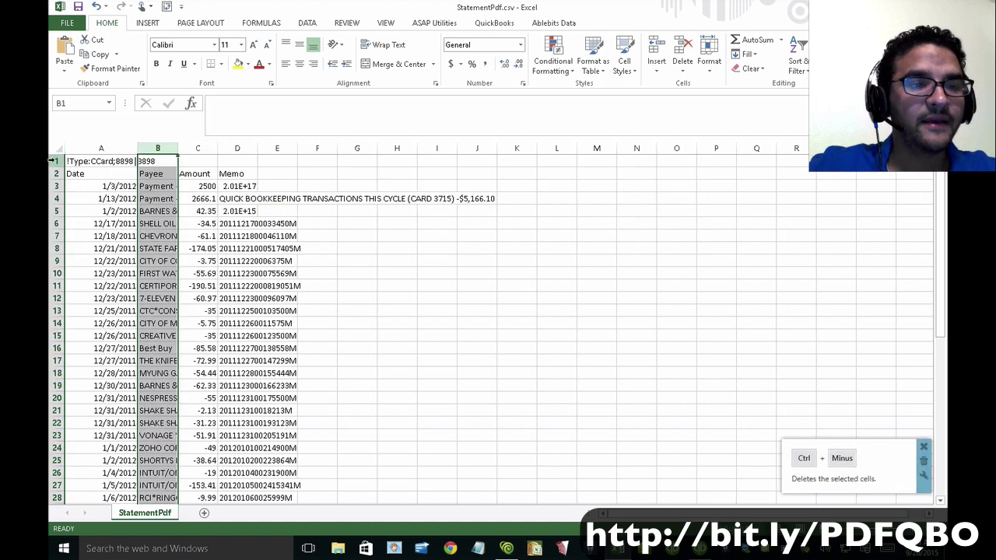
{"action": "key", "text": "shift+space"}
{"action": "right_click", "coordinate": [56, 161]}
{"action": "left_click", "coordinate": [106, 262]}
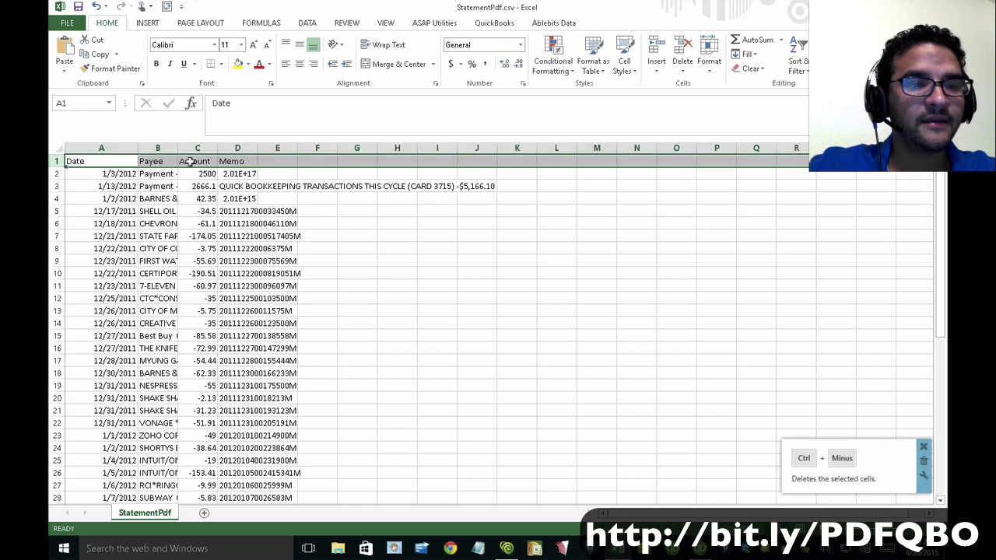
{"action": "left_click", "coordinate": [230, 159]}
{"action": "key", "text": "ctrl+space"}
{"action": "right_click", "coordinate": [229, 152]}
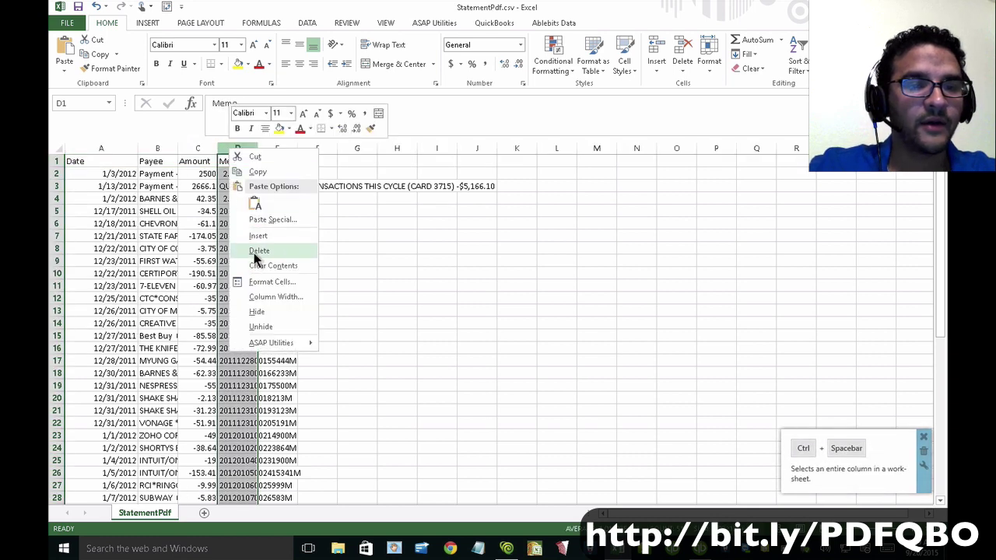
{"action": "left_click", "coordinate": [255, 252]}
{"action": "left_click", "coordinate": [318, 274]}
Widen all worksheet columns and save StatementPdf.csv, keeping the CSV format.
{"action": "key", "text": "ctrl+a"}
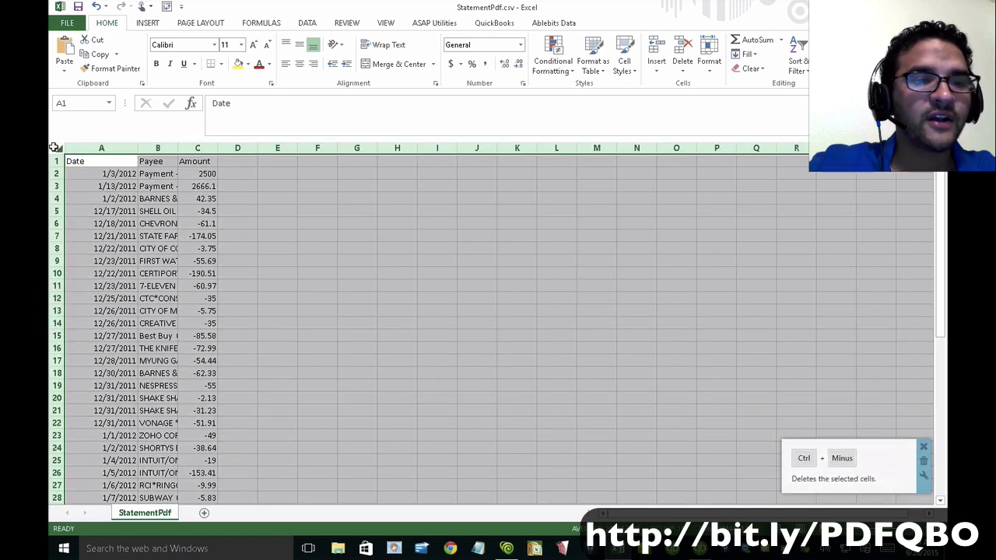
{"action": "left_click_drag", "start_coordinate": [138, 148], "coordinate": [211, 149]}
{"action": "left_click", "coordinate": [338, 256]}
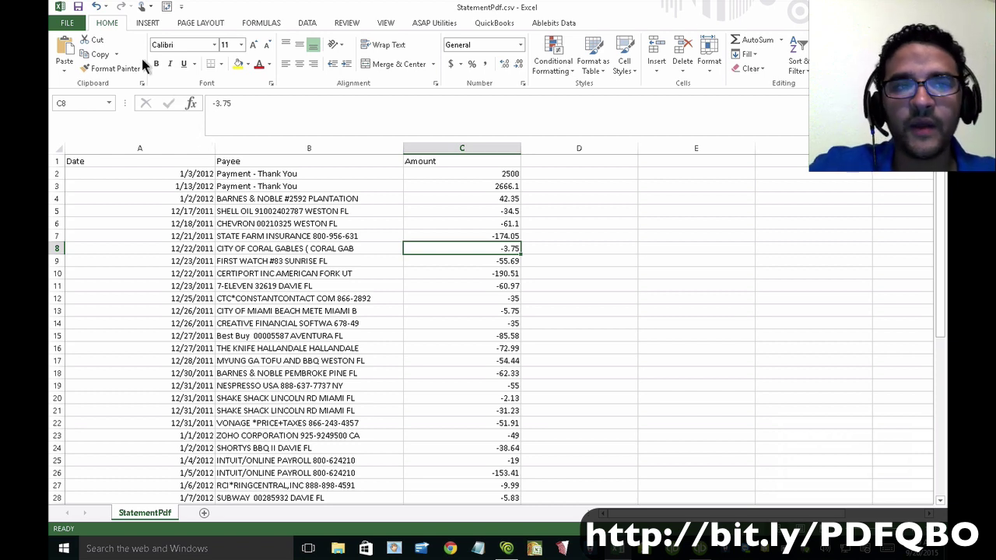
{"action": "left_click", "coordinate": [78, 6]}
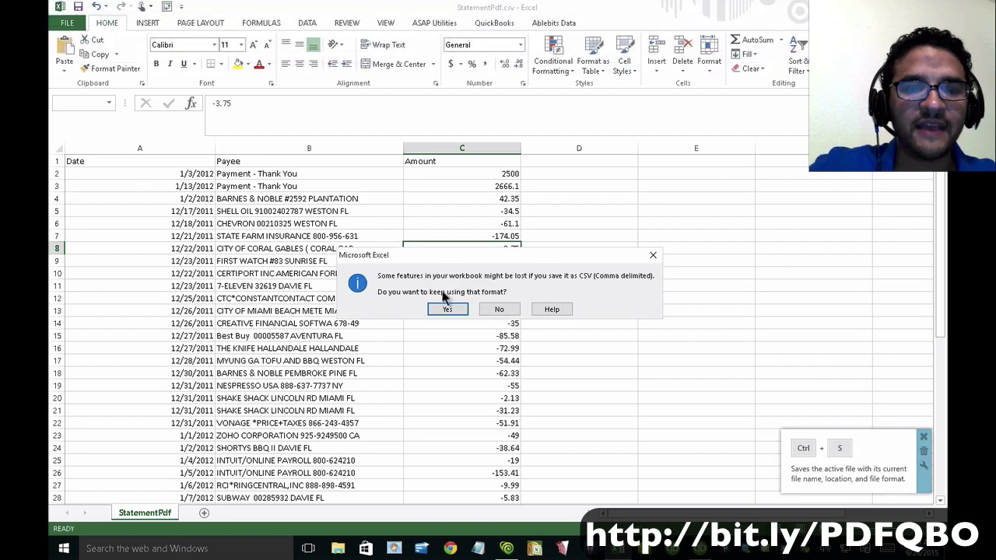
{"action": "left_click", "coordinate": [449, 309]}
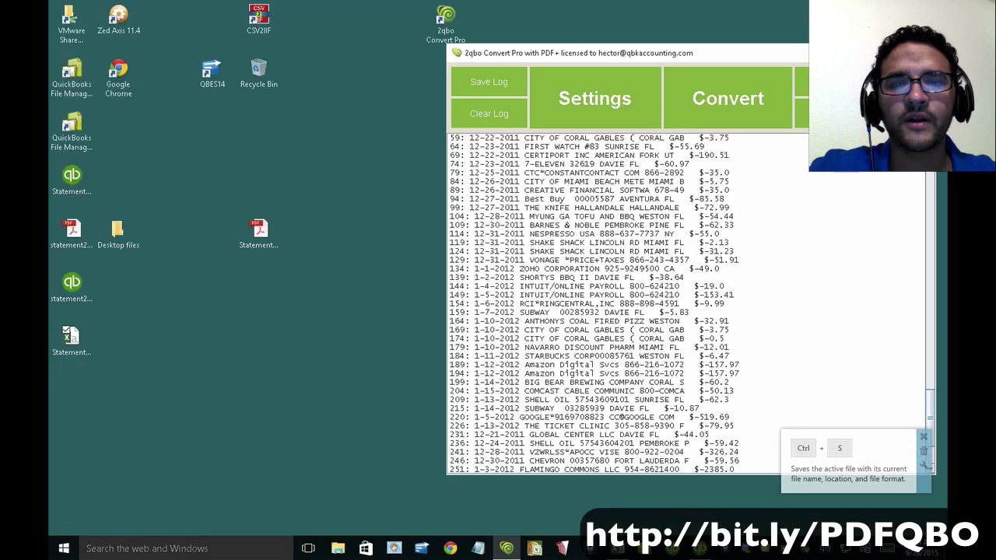
Keep Credit Card as account type, enter a new QuickBooks account number, save, and start converting.
{"action": "left_click_drag", "start_coordinate": [625, 55], "coordinate": [570, 60]}
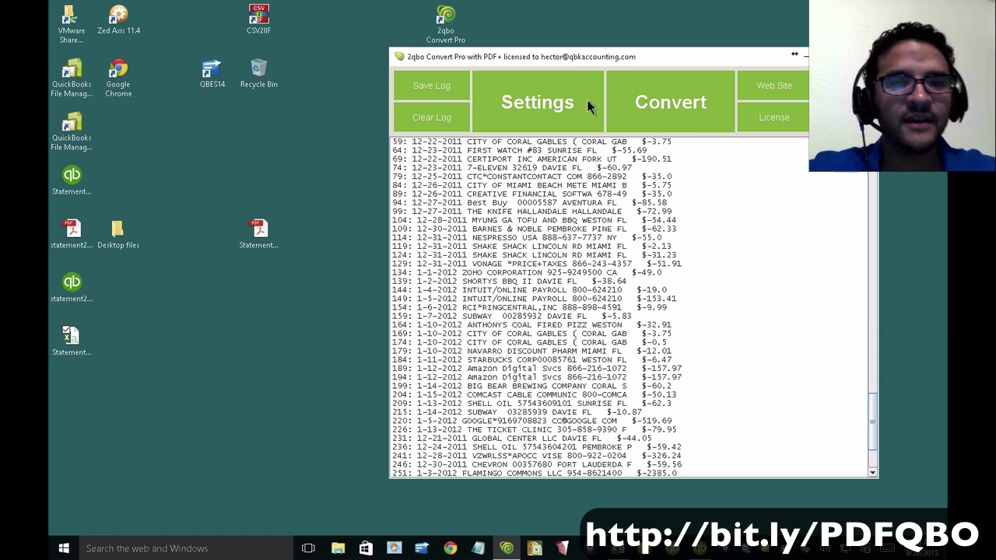
{"action": "left_click", "coordinate": [545, 96]}
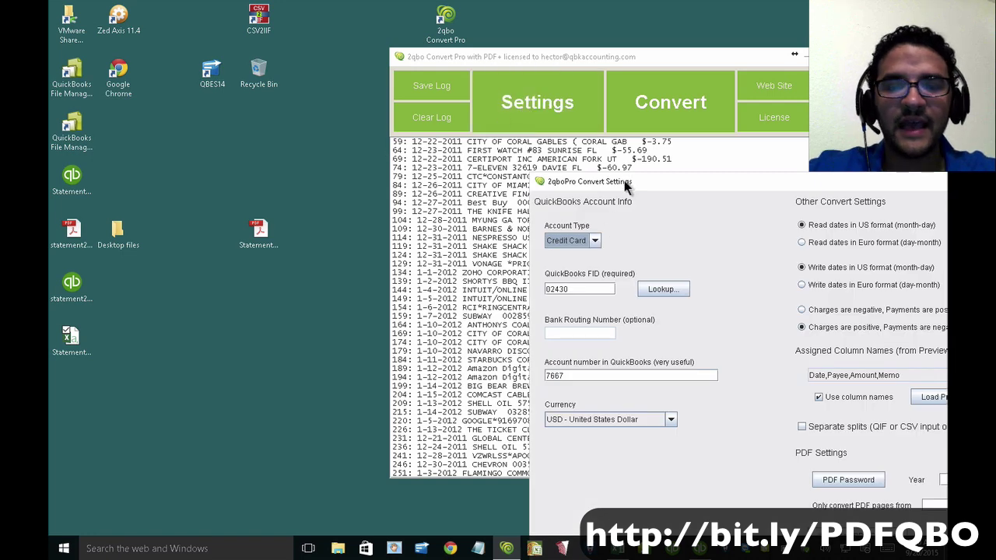
{"action": "left_click_drag", "start_coordinate": [627, 182], "coordinate": [335, 112]}
{"action": "left_click", "coordinate": [306, 172]}
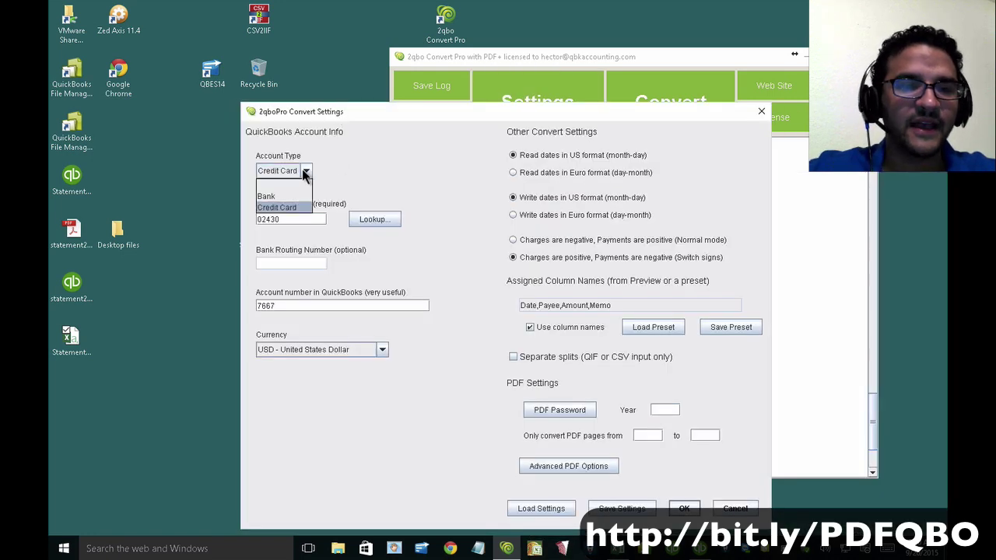
{"action": "left_click", "coordinate": [278, 207]}
{"action": "left_click", "coordinate": [280, 306]}
{"action": "left_click_drag", "start_coordinate": [280, 306], "coordinate": [223, 311]}
{"action": "type", "text": "6689"}
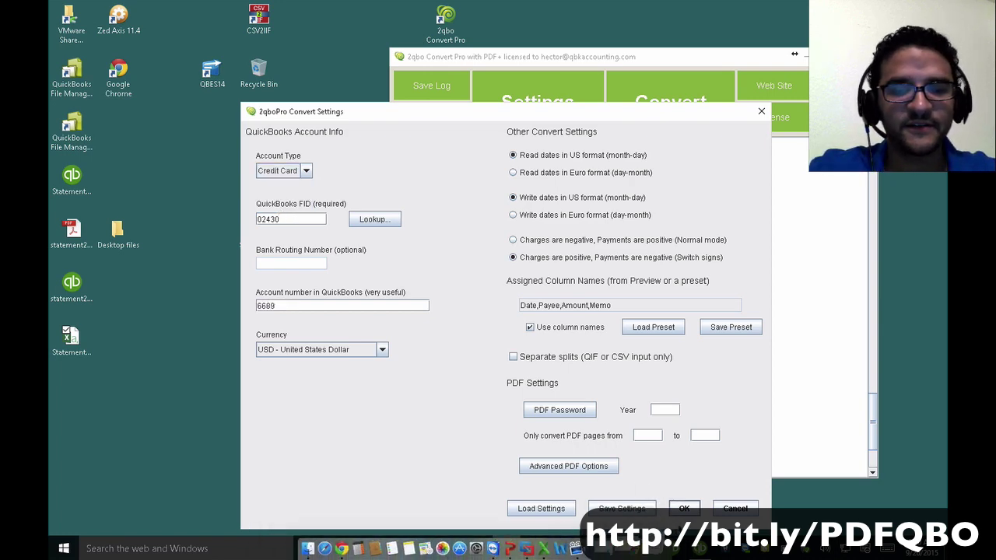
{"action": "left_click", "coordinate": [683, 508]}
{"action": "left_click", "coordinate": [658, 94]}
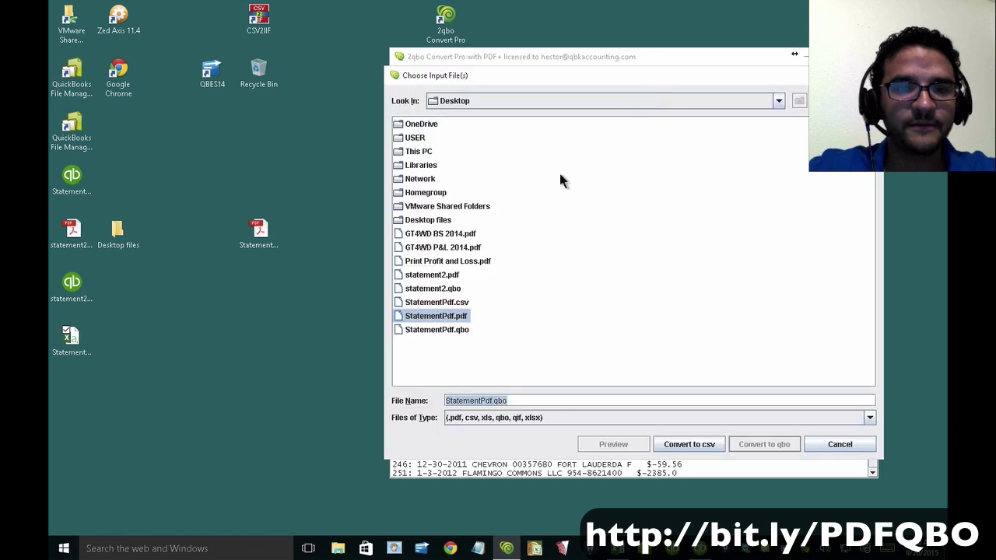
Preview StatementPdf.csv, check the Date and Payee column types, and create the QBO, overwriting the old file.
{"action": "left_click", "coordinate": [451, 304]}
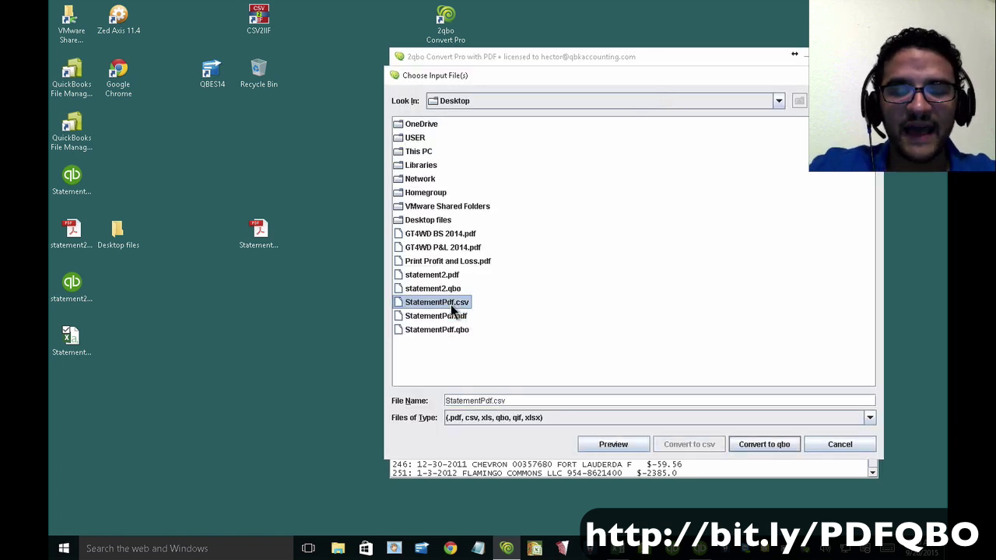
{"action": "left_click", "coordinate": [613, 445]}
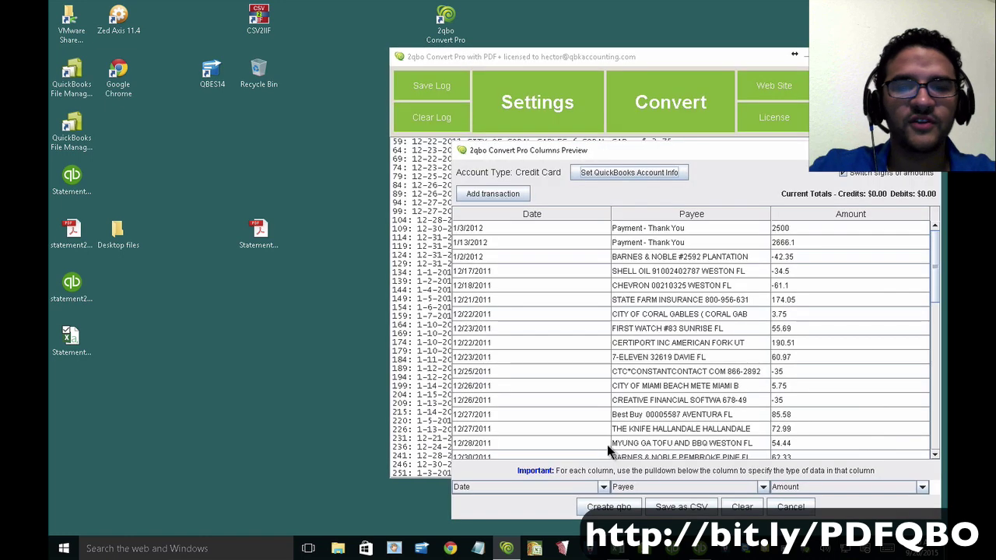
{"action": "left_click_drag", "start_coordinate": [626, 150], "coordinate": [343, 60]}
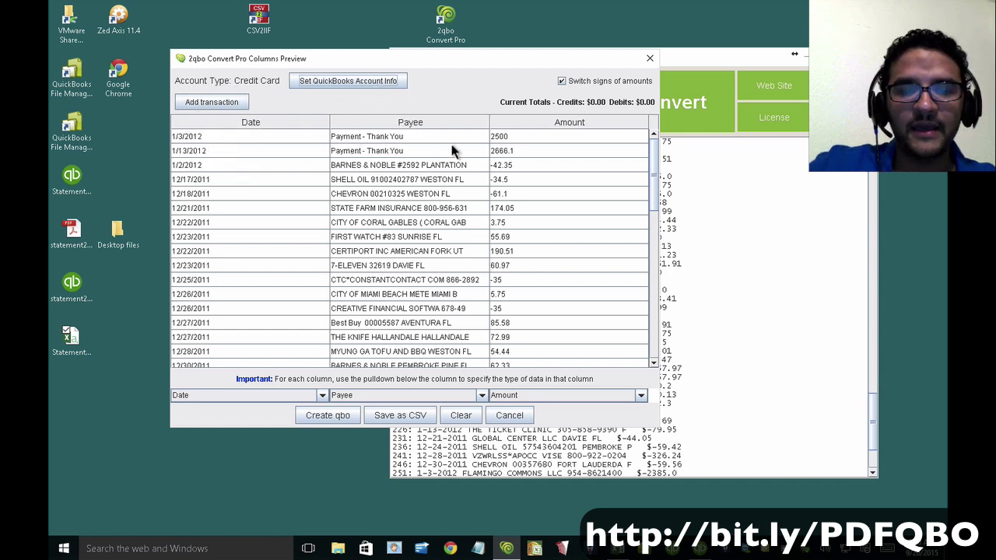
{"action": "left_click", "coordinate": [322, 396]}
{"action": "left_click", "coordinate": [324, 394]}
{"action": "left_click", "coordinate": [481, 394]}
{"action": "left_click", "coordinate": [481, 394]}
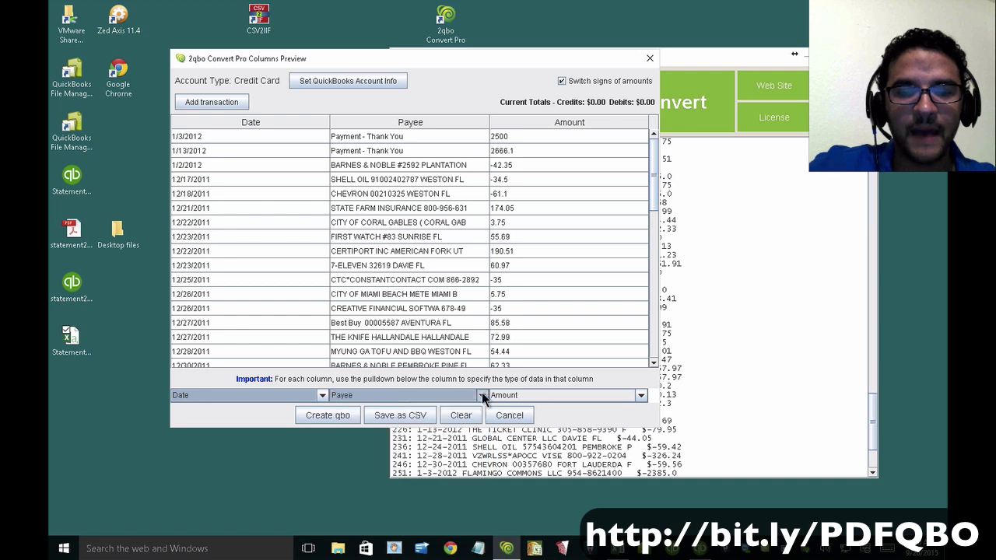
{"action": "left_click", "coordinate": [315, 416]}
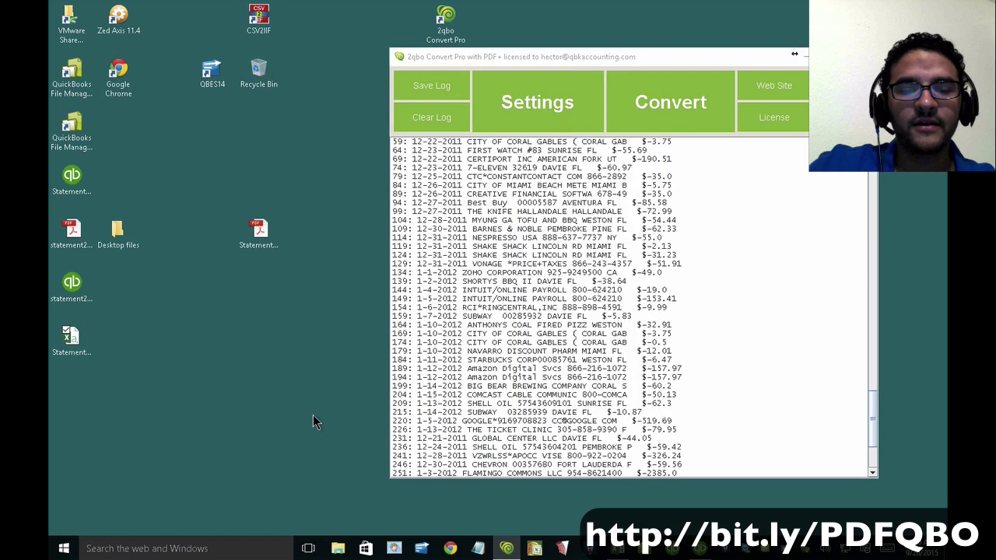
{"action": "left_click", "coordinate": [617, 285]}
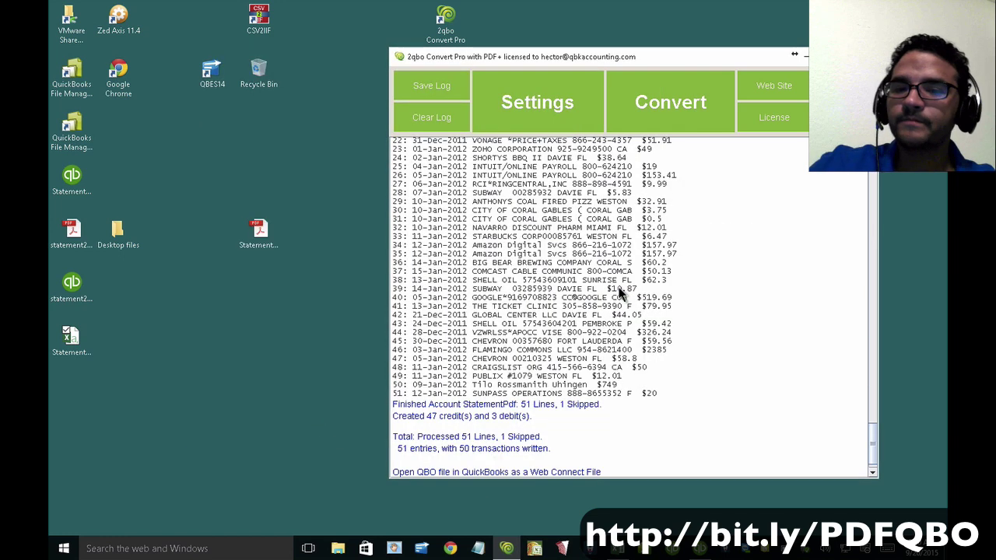